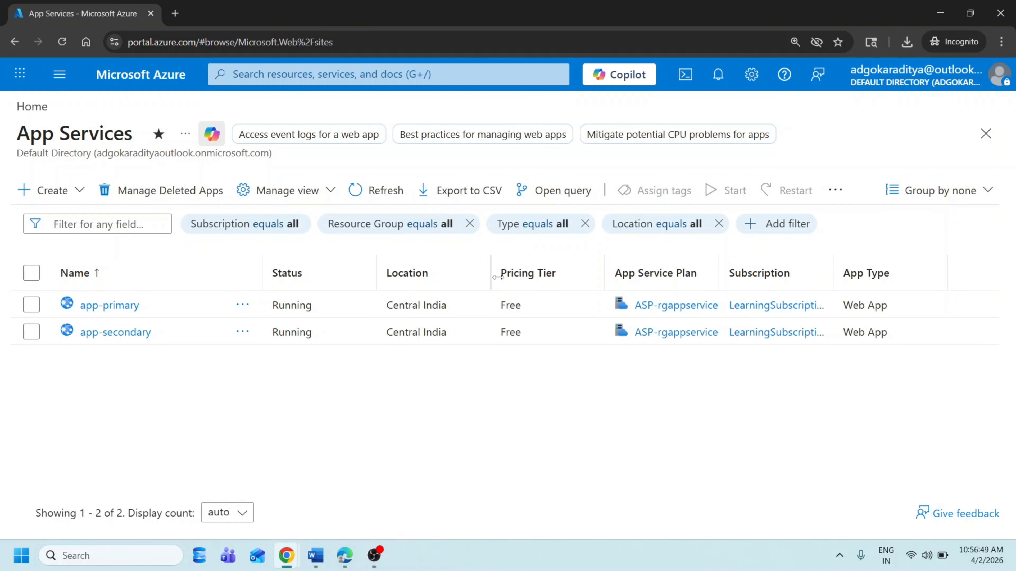
# Check the locations of app-primary and app-secondary in the App Services list.
pyautogui.moveTo(386, 305); pyautogui.dragTo(449, 322)
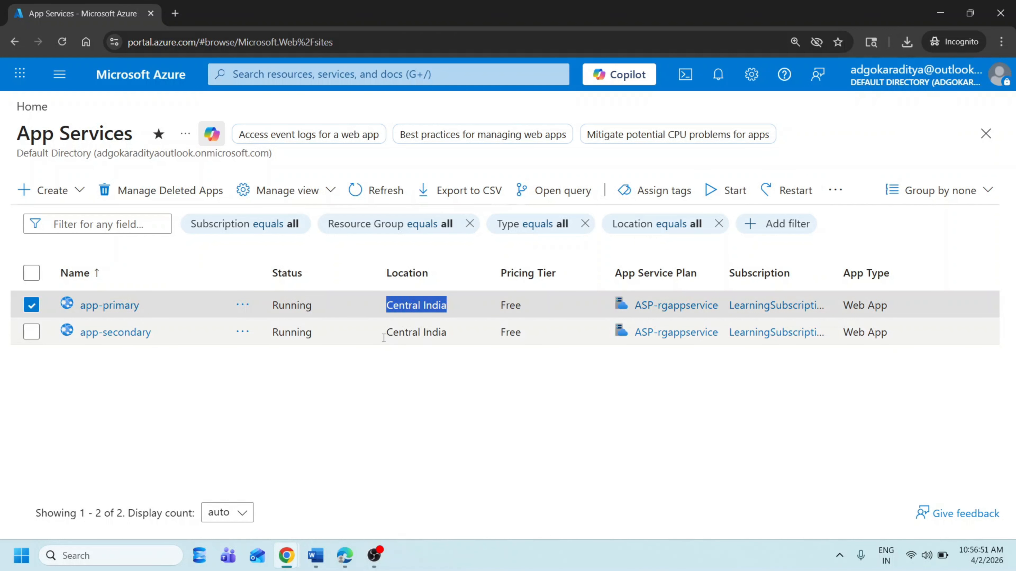
pyautogui.moveTo(385, 337); pyautogui.dragTo(492, 337)
pyautogui.click(453, 403)
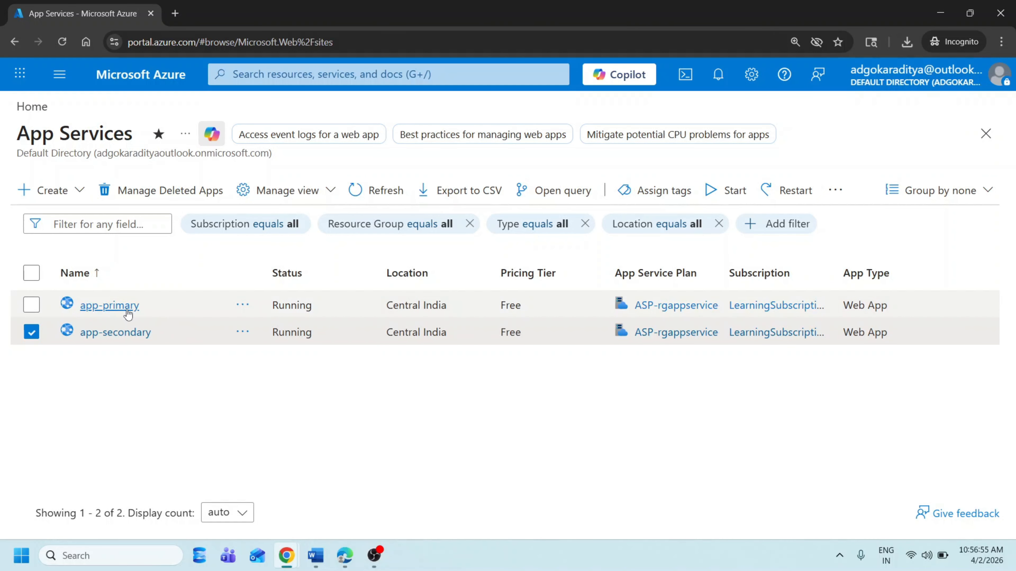
# Open the app-primary and app-secondary web apps in separate browser tabs and show app-primary's overview.
pyautogui.middleClick(108, 305)
pyautogui.middleClick(113, 347)
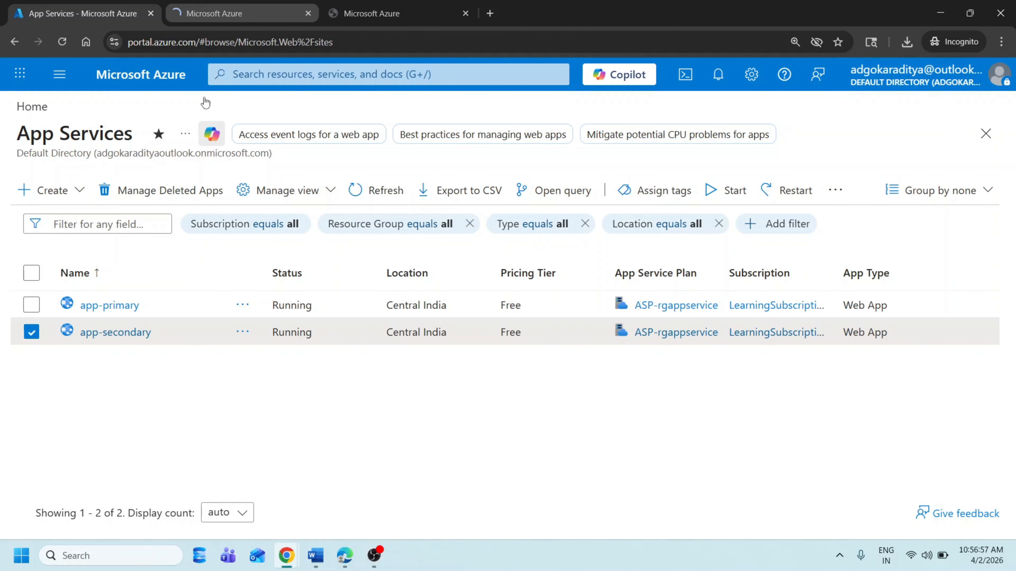
pyautogui.click(224, 13)
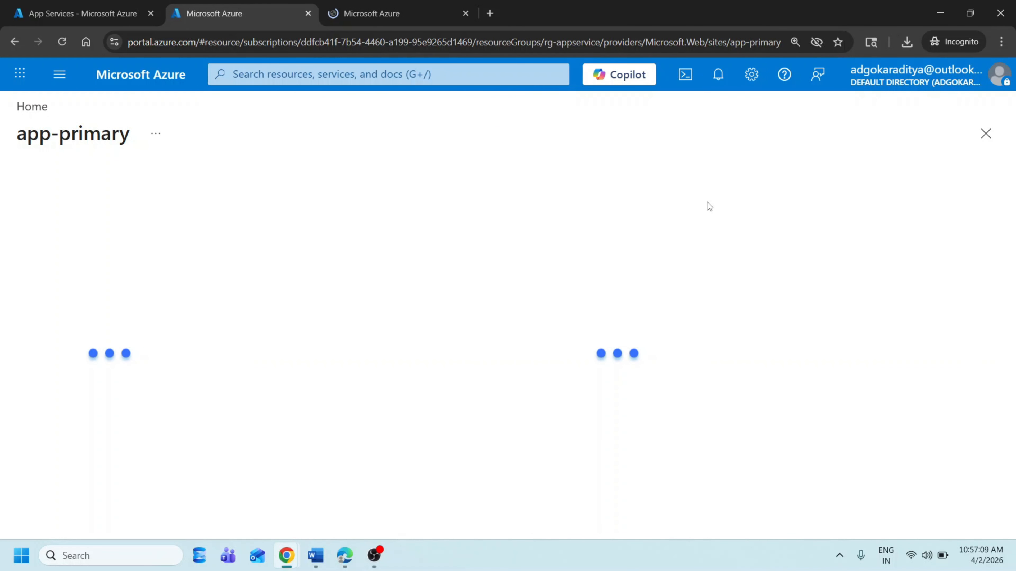
pyautogui.hotkey('ctrl', '-')
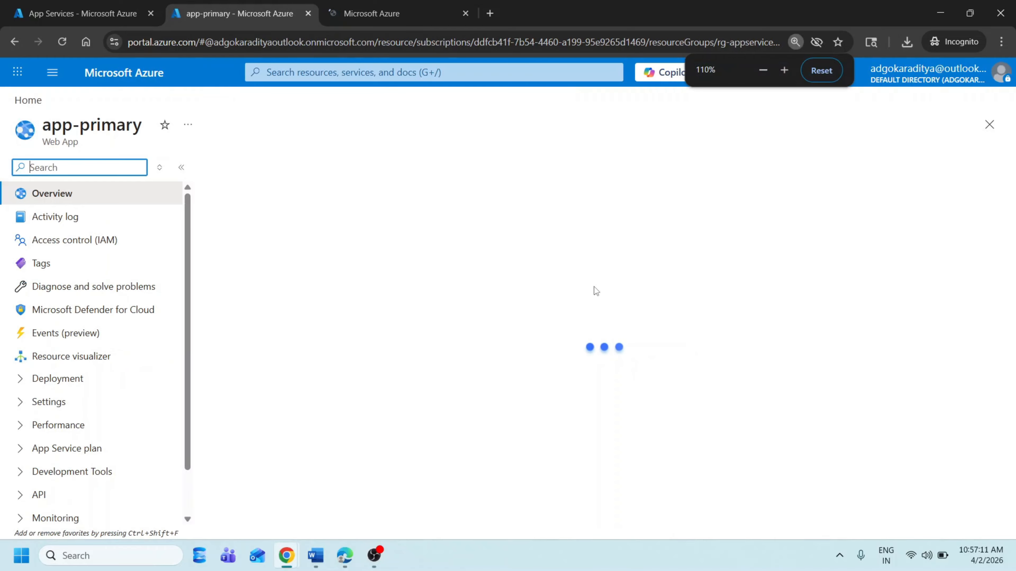
pyautogui.hotkey('ctrl', '+')
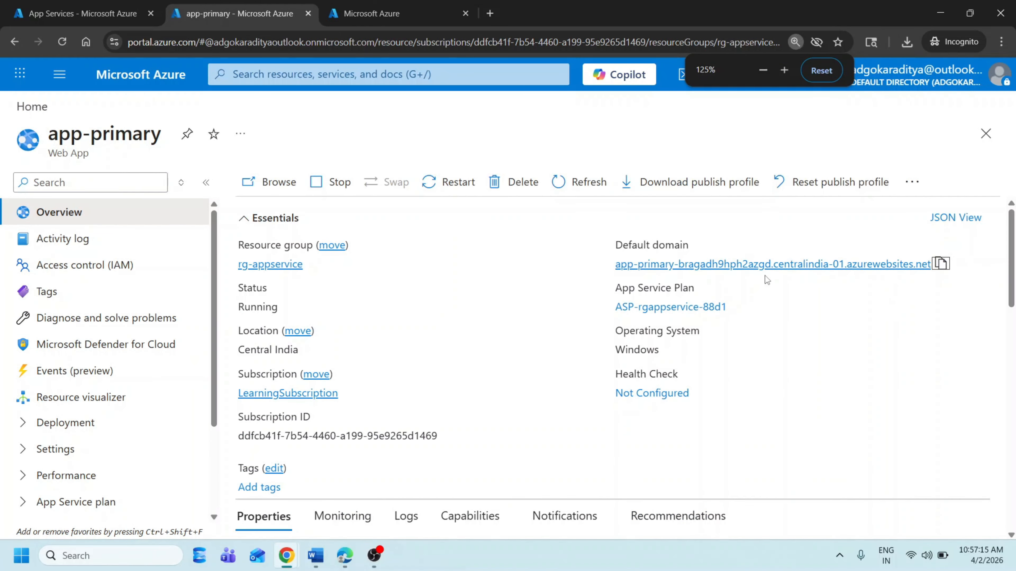
# Open app-primary's default domain in a new browser tab and inspect the page it serves.
pyautogui.rightClick(791, 264)
pyautogui.click(820, 280)
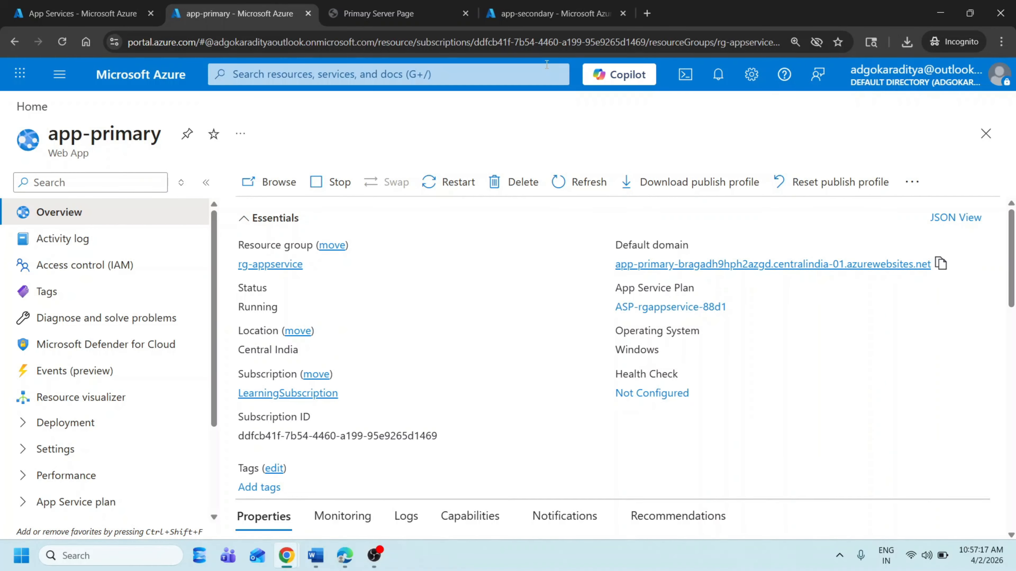
pyautogui.click(408, 12)
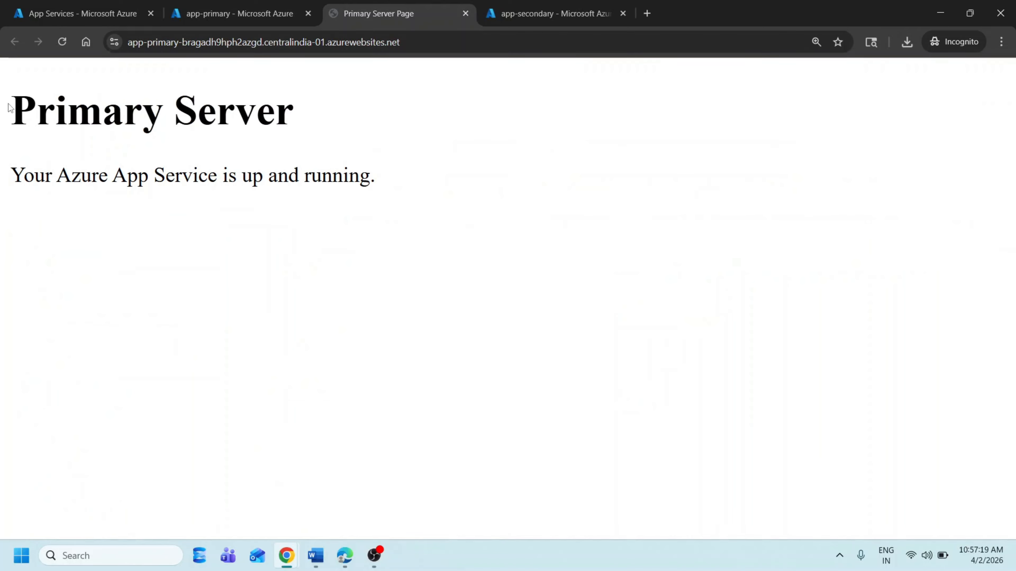
pyautogui.moveTo(10, 105); pyautogui.dragTo(406, 197)
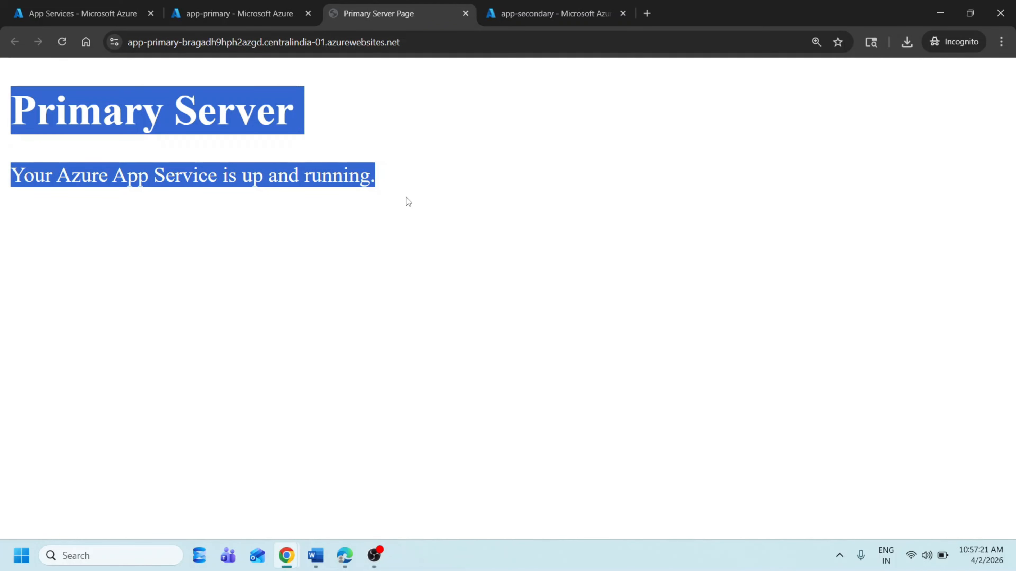
# Open app-secondary's default domain in a new browser tab and inspect the page it serves.
pyautogui.click(522, 24)
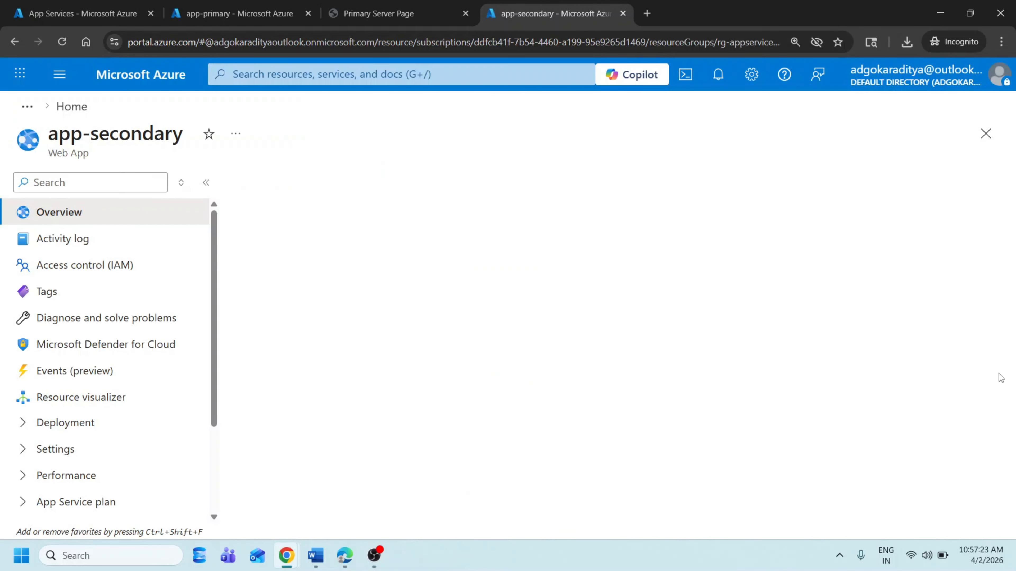
pyautogui.rightClick(775, 266)
pyautogui.press('Escape')
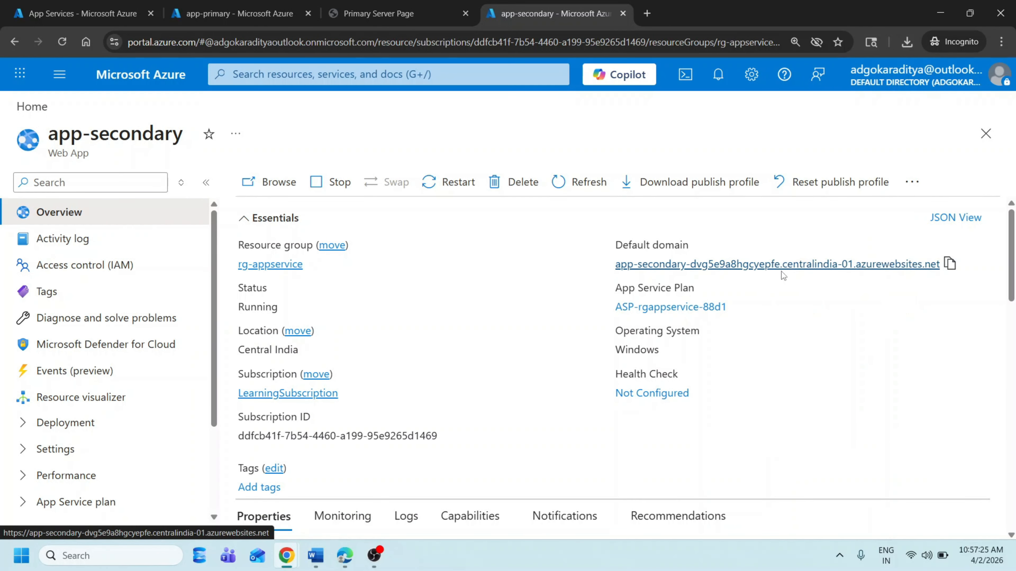
pyautogui.rightClick(779, 272)
pyautogui.rightClick(734, 297)
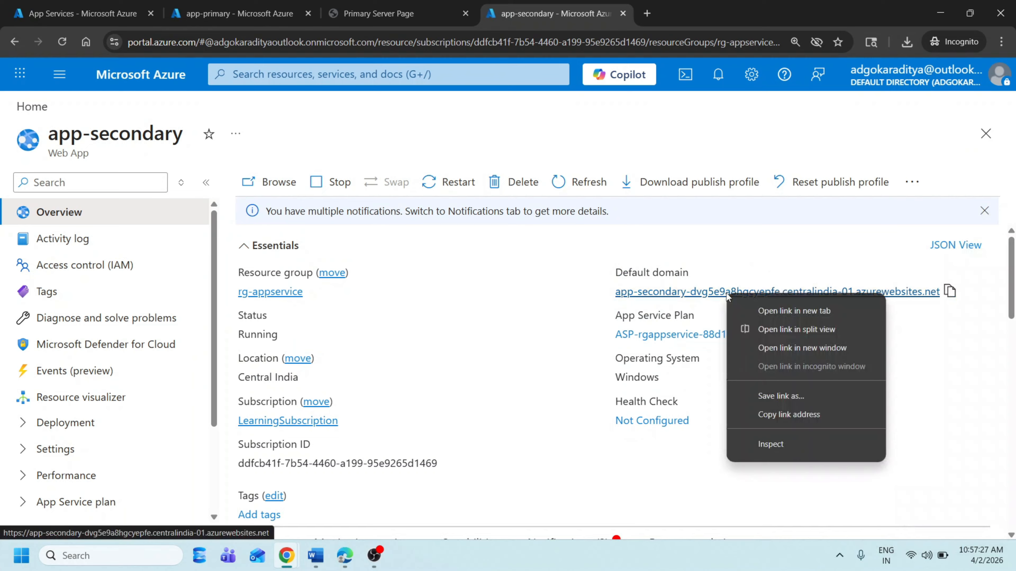
pyautogui.click(748, 308)
pyautogui.click(667, 5)
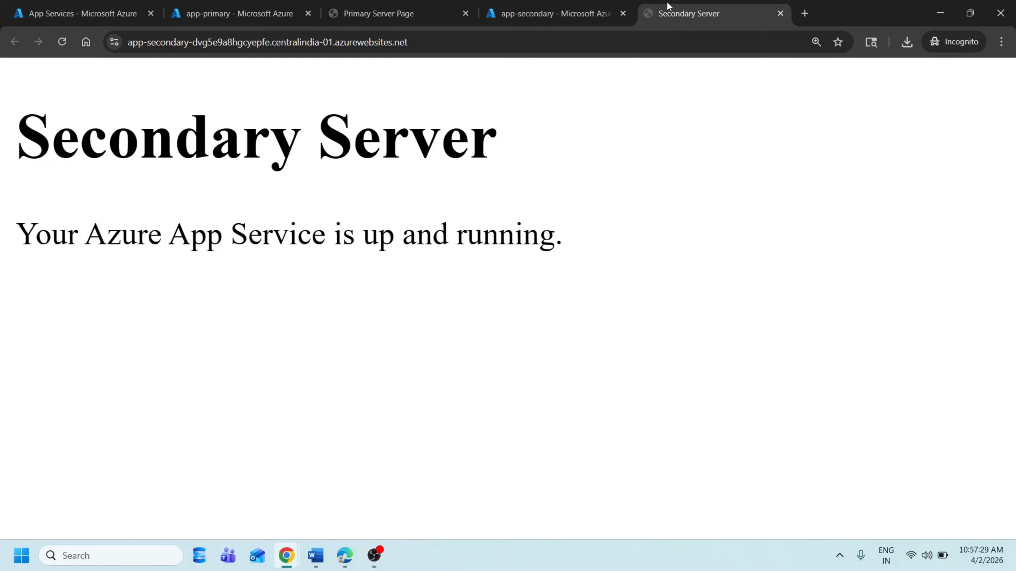
pyautogui.moveTo(584, 242); pyautogui.dragTo(412, 4)
# Close the two web app overview tabs in the browser and return to the App Services list.
pyautogui.click(412, 4)
pyautogui.click(465, 13)
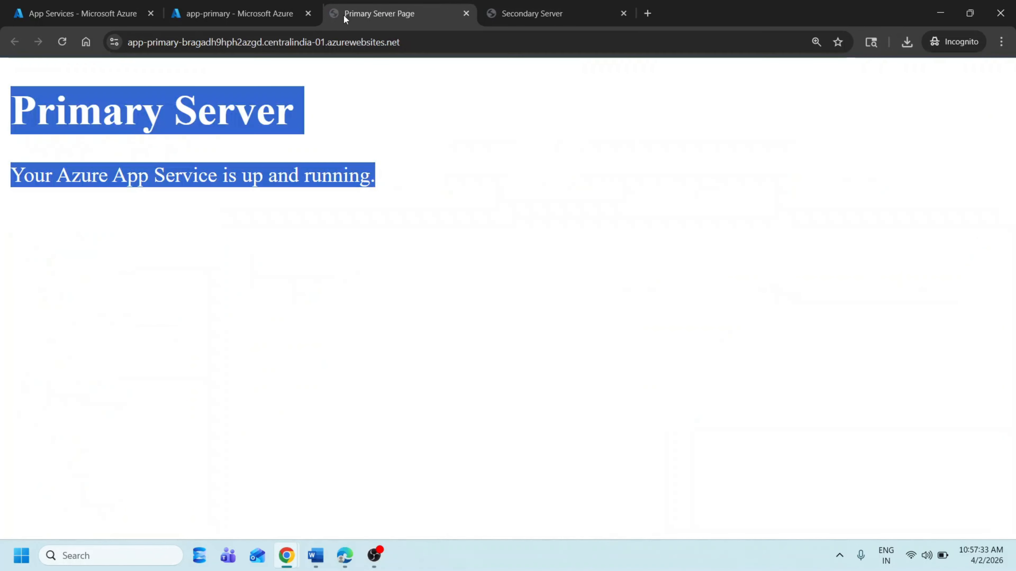
pyautogui.click(311, 14)
pyautogui.click(142, 3)
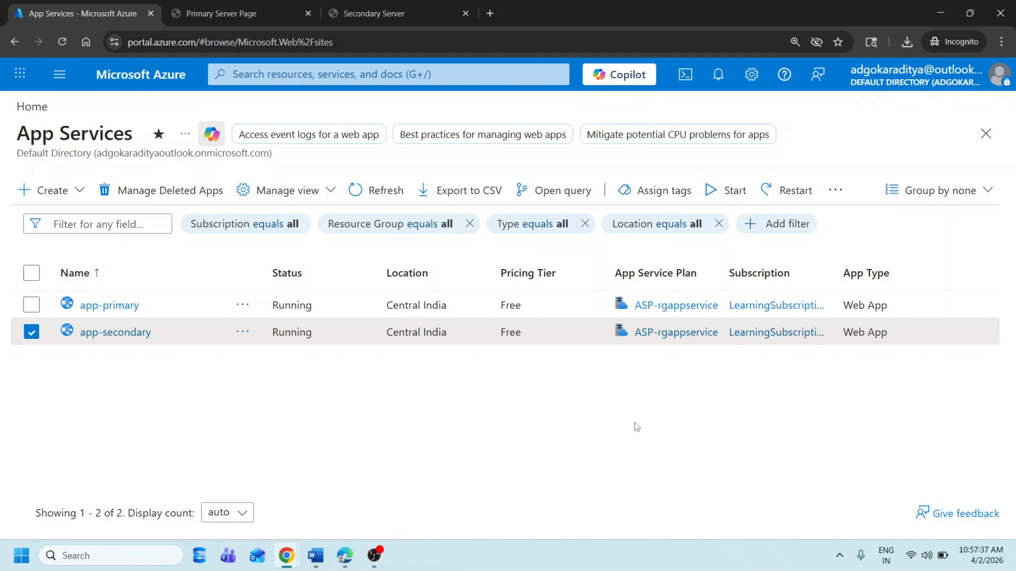
# Examine the location listed for app-secondary again.
pyautogui.moveTo(448, 332); pyautogui.dragTo(368, 335)
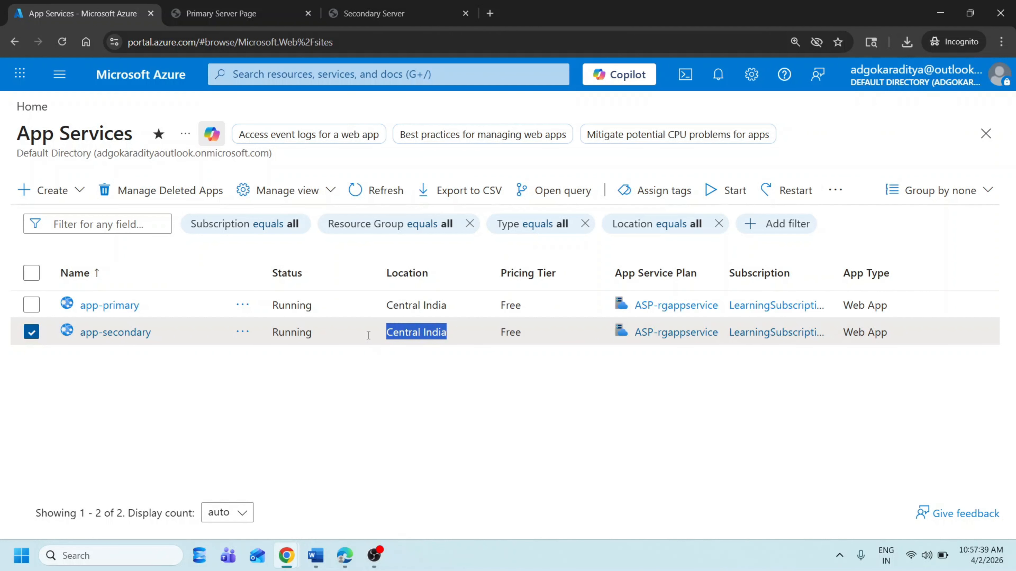
pyautogui.click(414, 402)
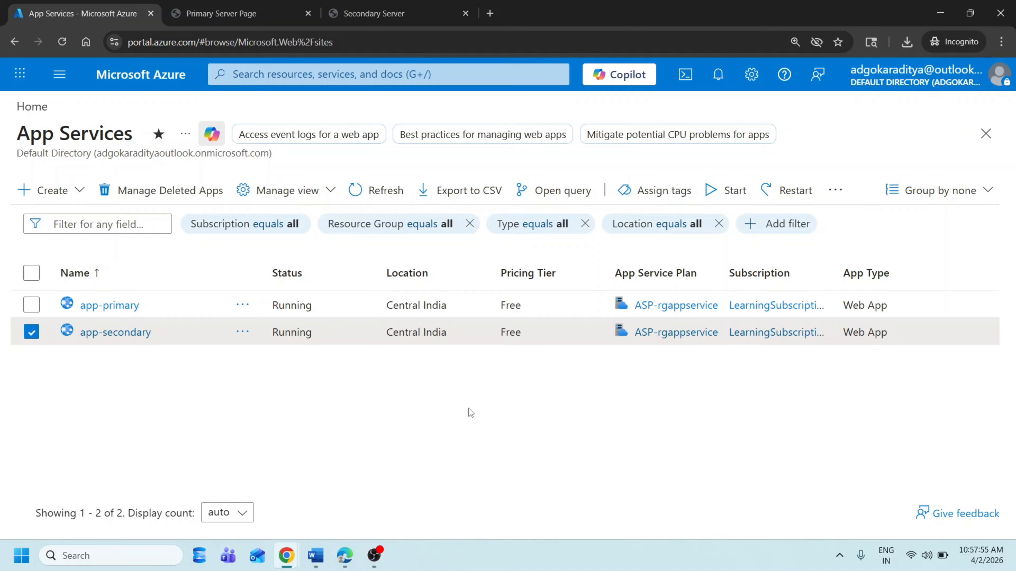
pyautogui.moveTo(387, 333); pyautogui.dragTo(472, 332)
pyautogui.click(447, 415)
# Compare the websites served by the primary and secondary apps.
pyautogui.click(249, 4)
pyautogui.click(363, 4)
pyautogui.click(270, 4)
pyautogui.click(330, 115)
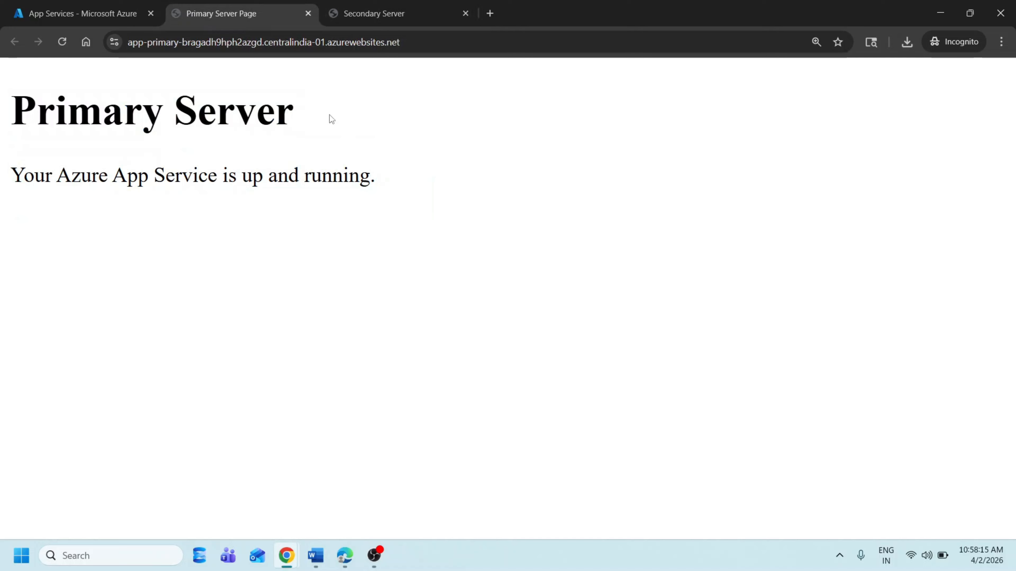
pyautogui.click(420, 6)
pyautogui.click(288, 6)
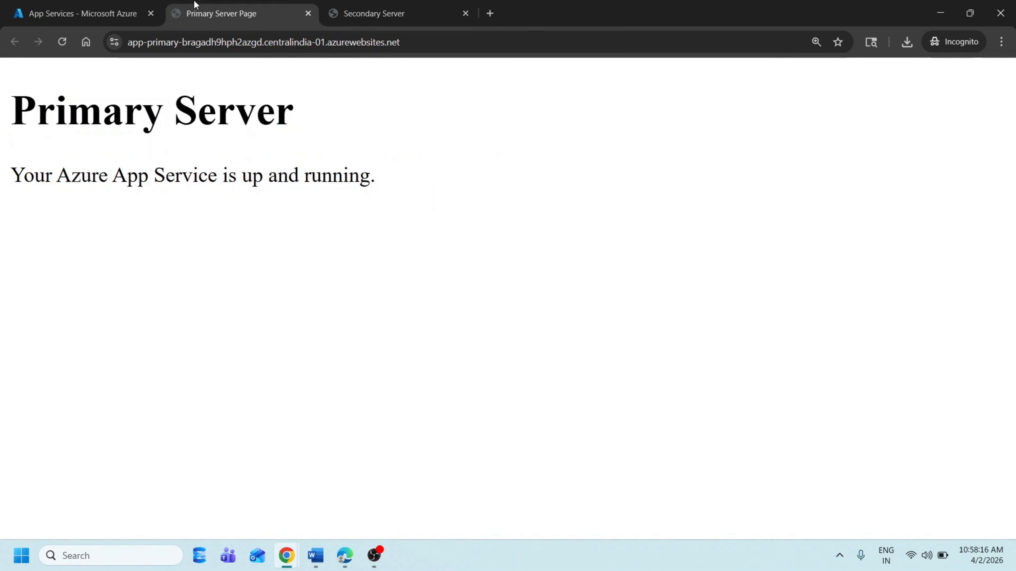
# Stop the app-primary web app from its overview in the Azure portal.
pyautogui.click(82, 4)
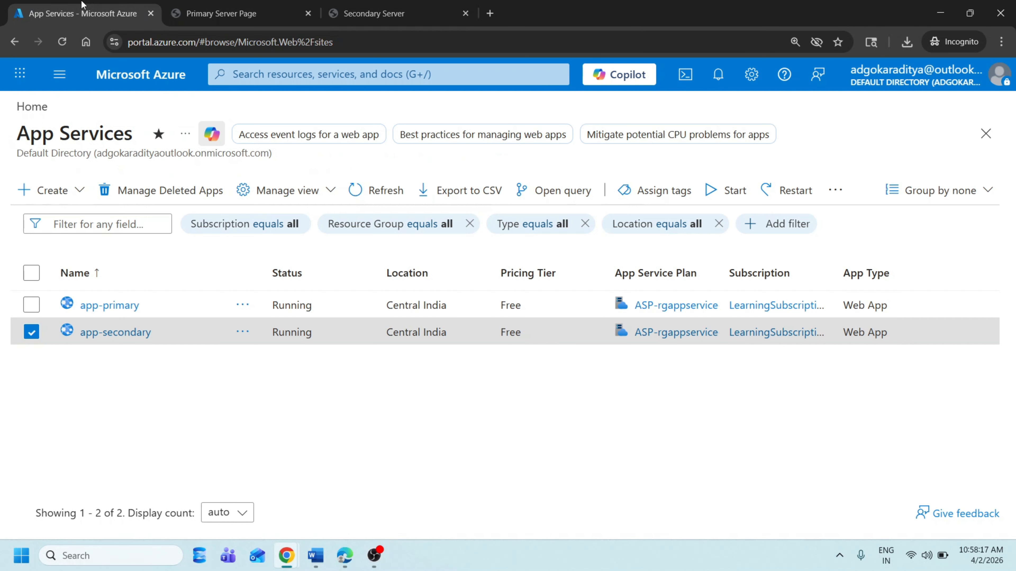
pyautogui.click(124, 306)
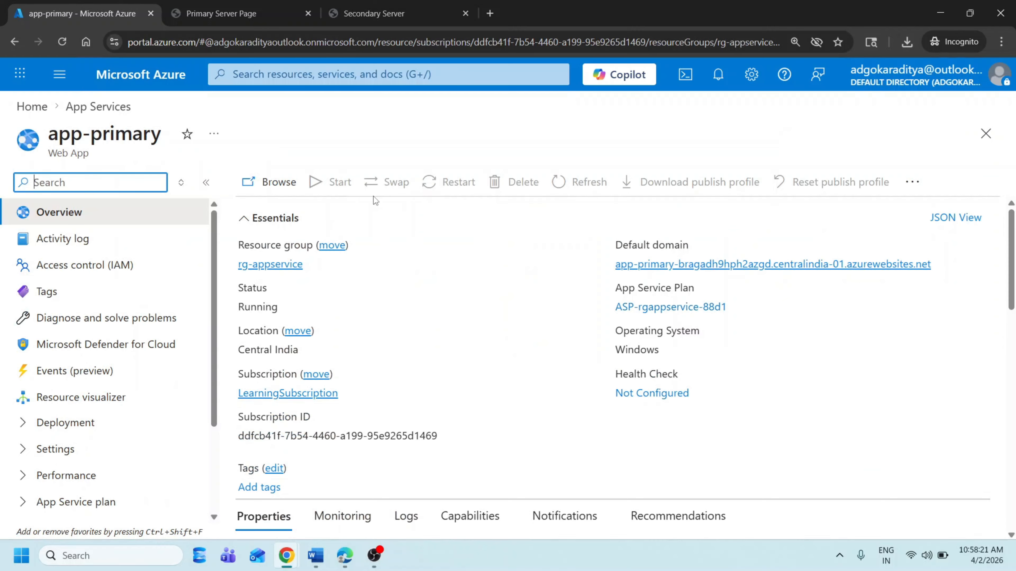
pyautogui.click(332, 182)
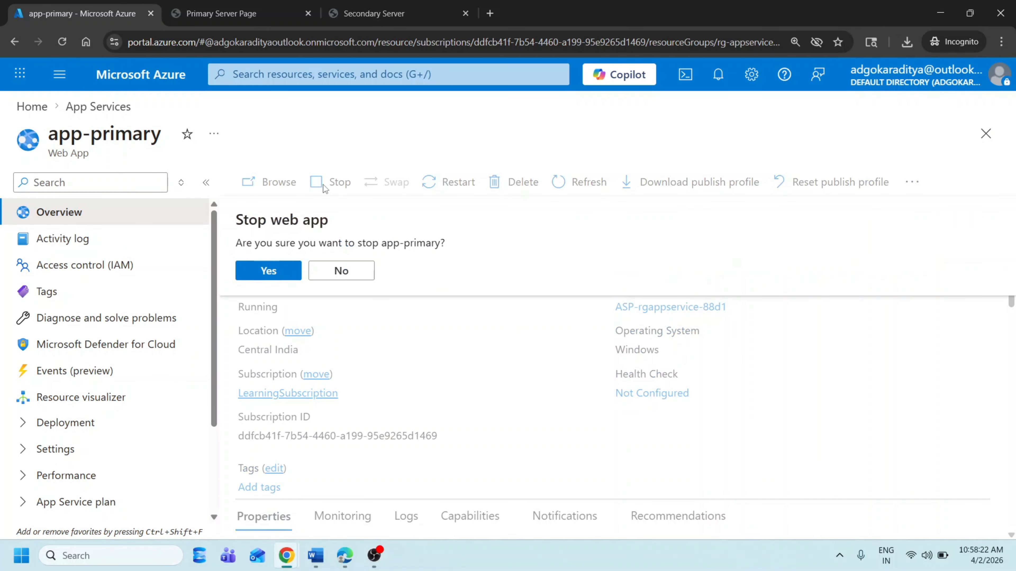
pyautogui.click(277, 274)
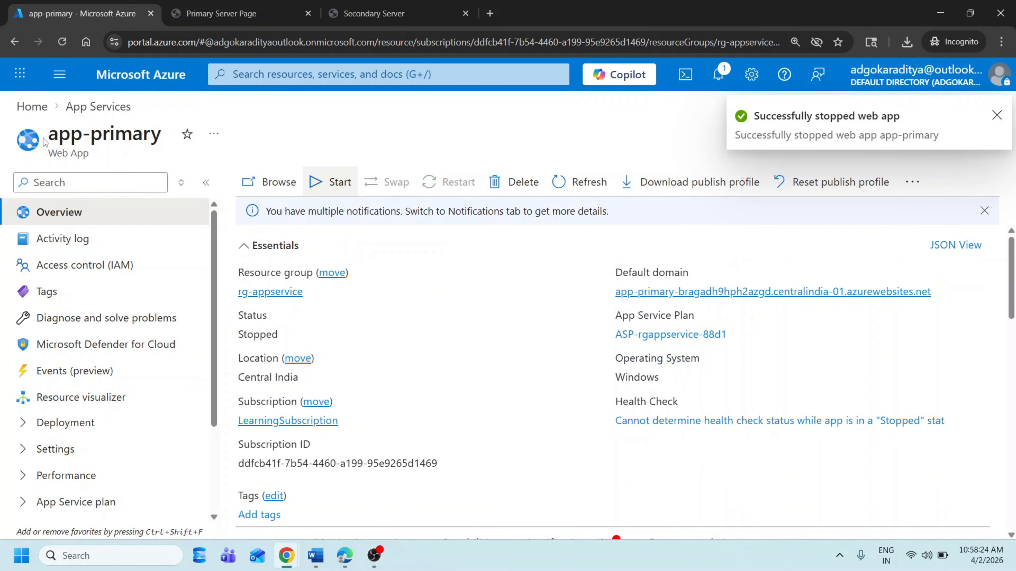
# Reload the primary app's website and check how it responds while the app is stopped.
pyautogui.click(240, 9)
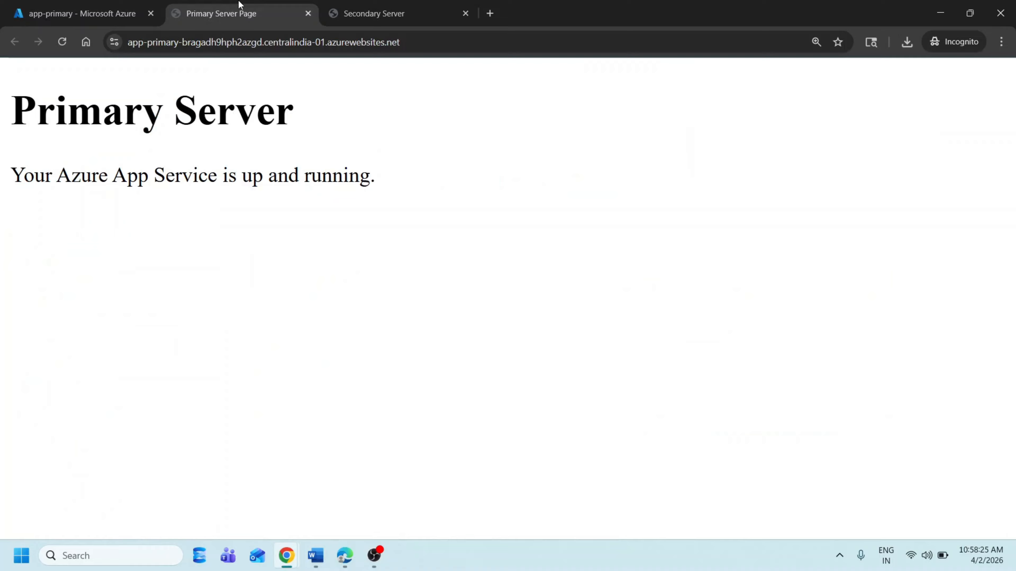
pyautogui.click(62, 42)
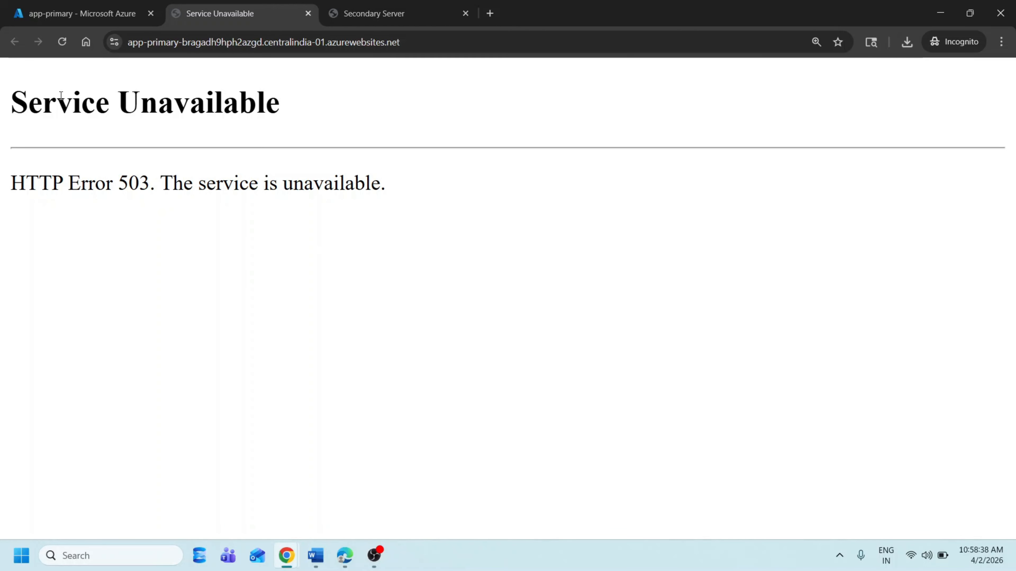
pyautogui.moveTo(61, 95); pyautogui.dragTo(386, 168)
# Start the app-primary web app again and reload its website to check it.
pyautogui.click(30, 11)
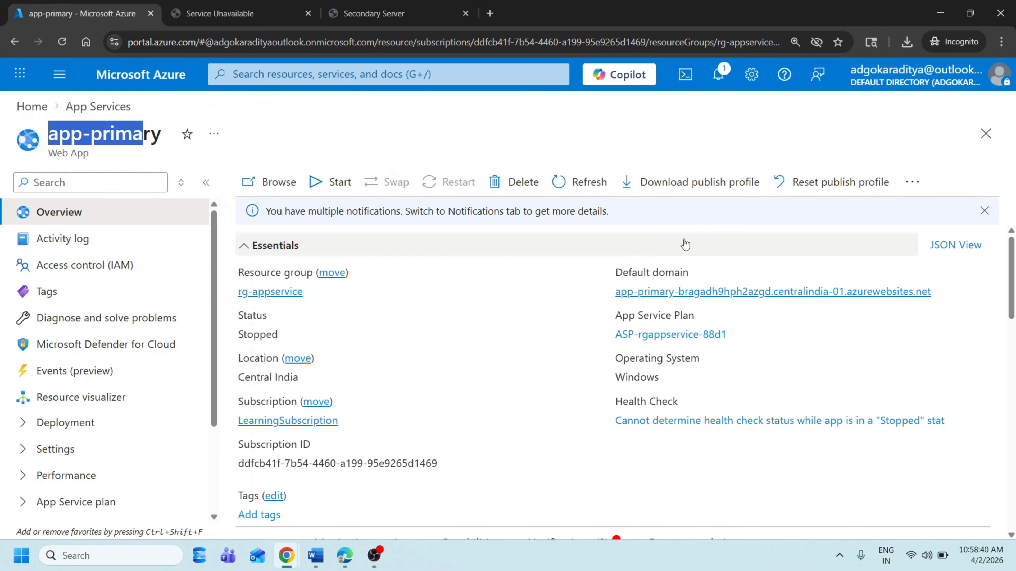
pyautogui.click(329, 185)
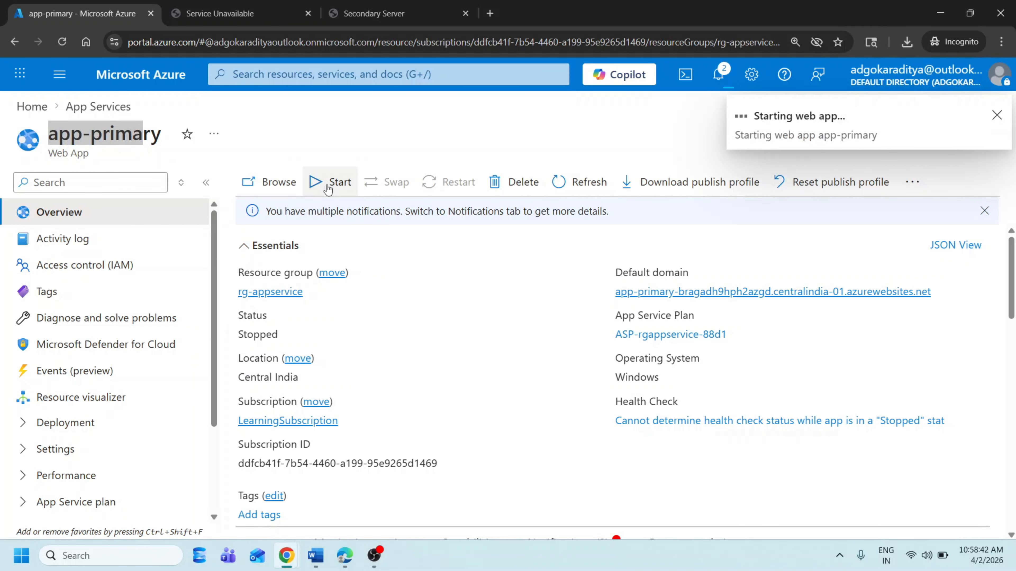
pyautogui.click(218, 5)
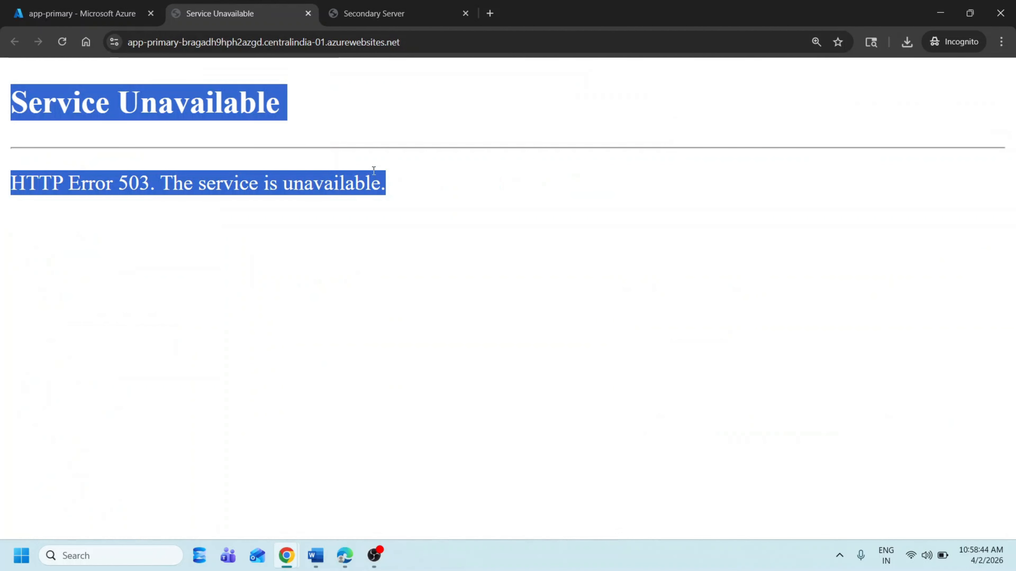
pyautogui.click(400, 153)
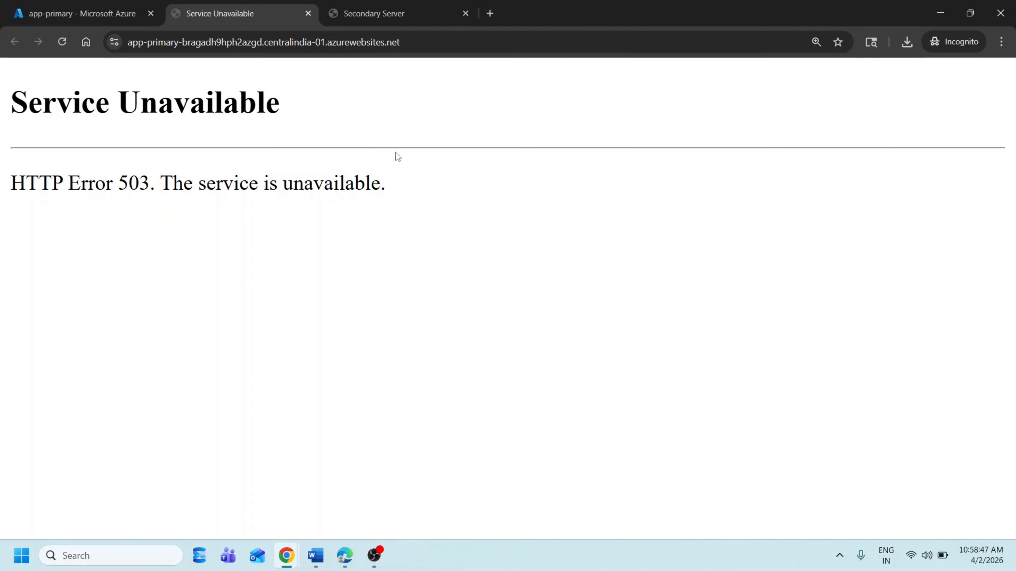
pyautogui.click(57, 45)
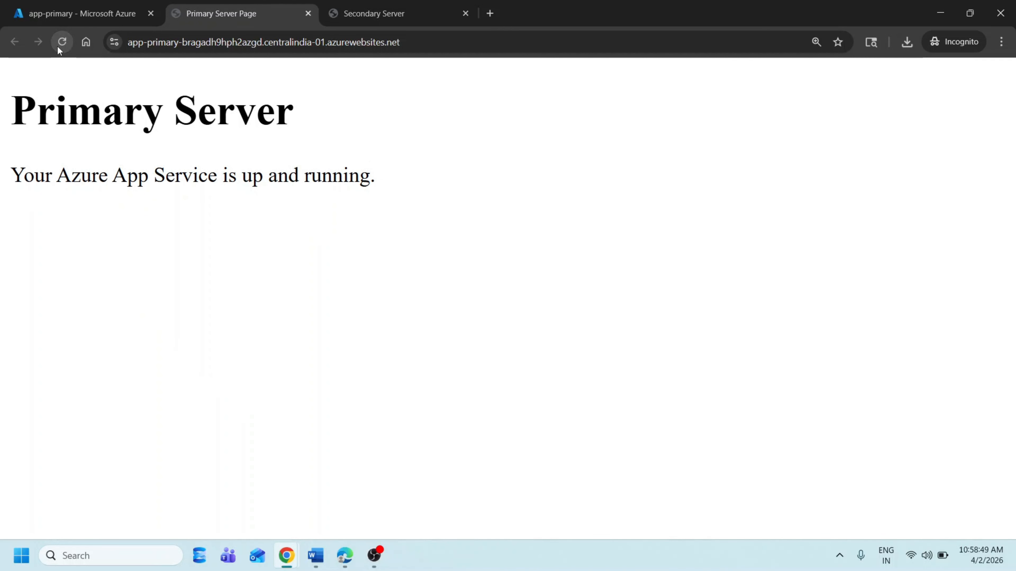
pyautogui.click(57, 46)
# Switch to the Azure Front Door.docx notes in Word and review the introduction at the document's beginning.
pyautogui.click(316, 556)
pyautogui.scroll(10, 379, 322)
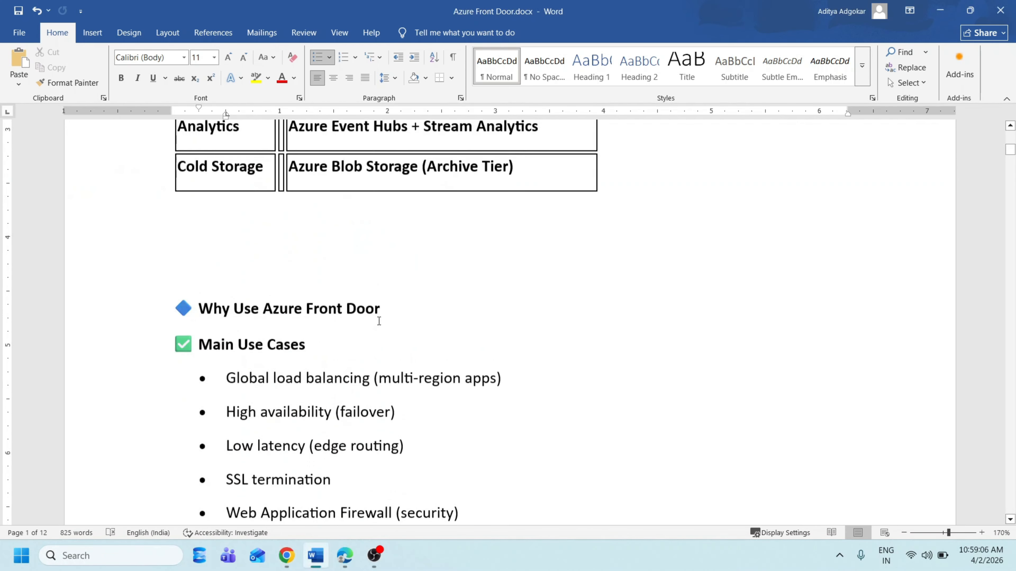
pyautogui.scroll(3, 379, 322)
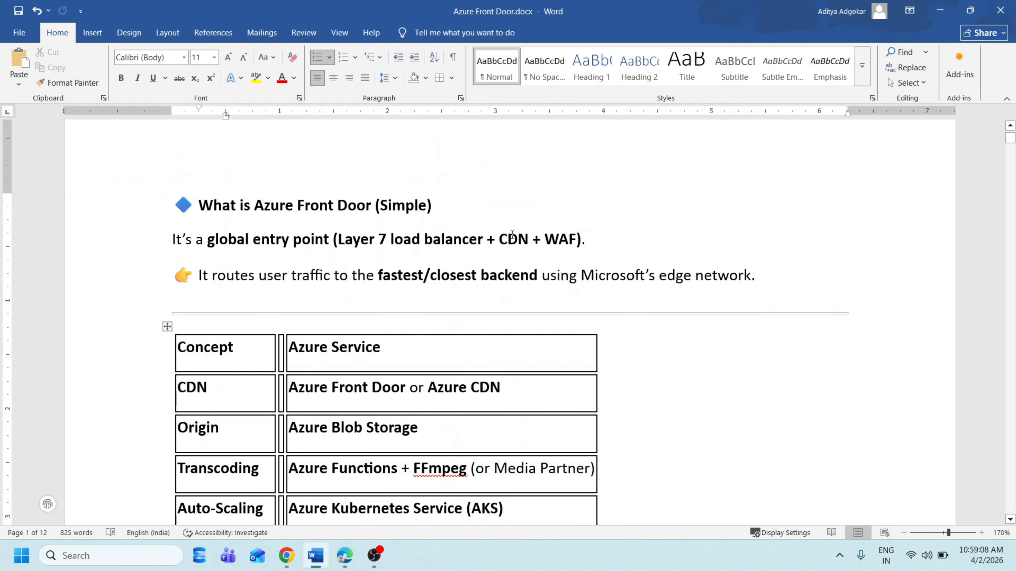
# Switch back to the Azure portal in Chrome and review both web apps in the App Services list.
pyautogui.hotkey('alt', 'Tab')
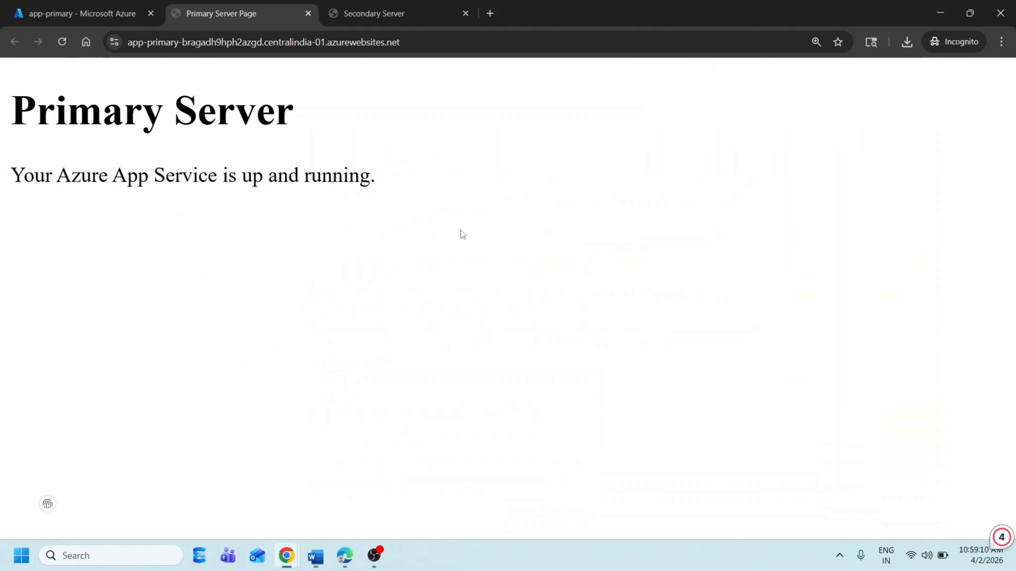
pyautogui.click(43, 5)
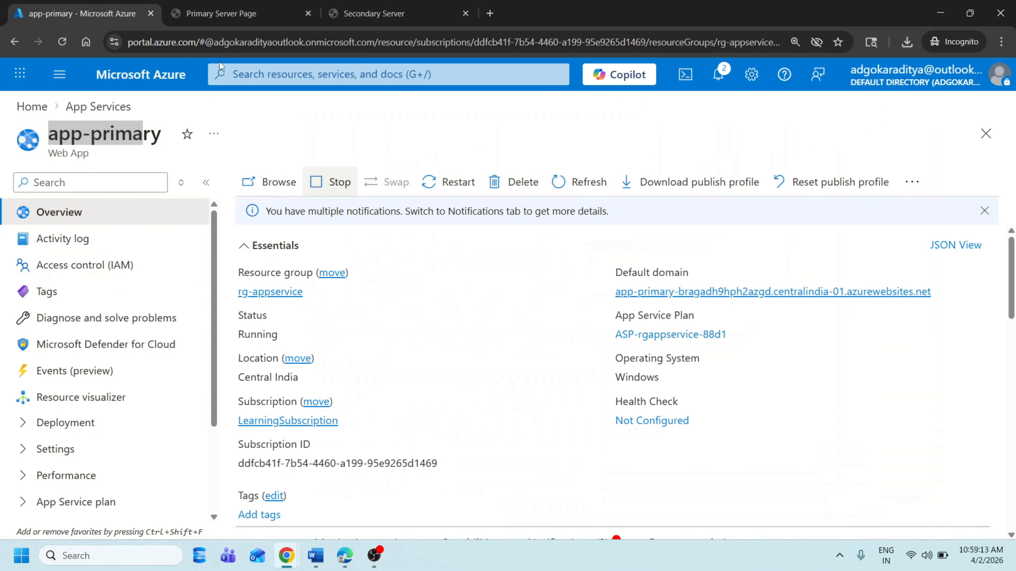
pyautogui.click(112, 106)
pyautogui.moveTo(460, 379); pyautogui.dragTo(161, 264)
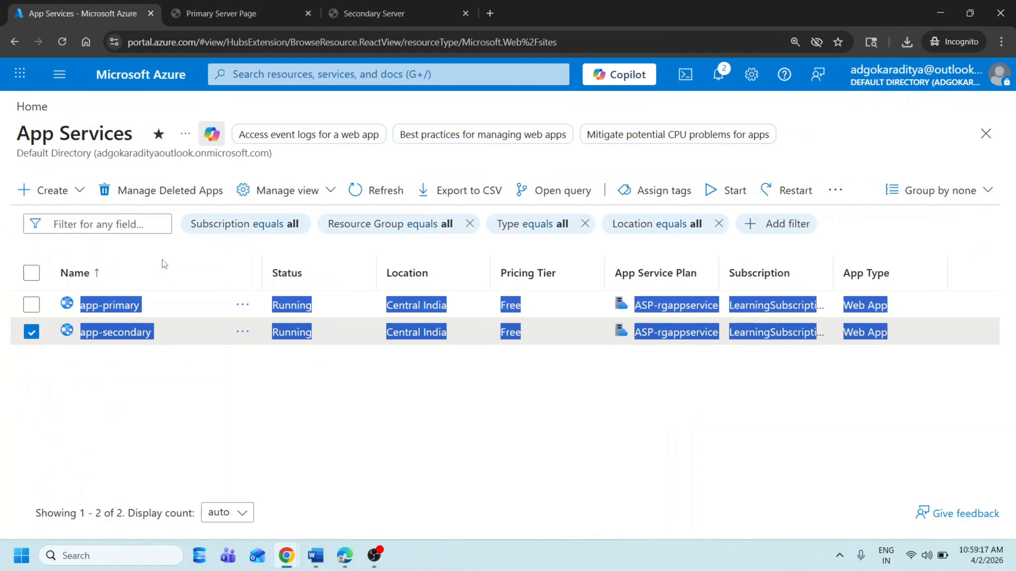
# Examine the locations of both web apps in the App Services list and clear the app-primary selection.
pyautogui.click(325, 428)
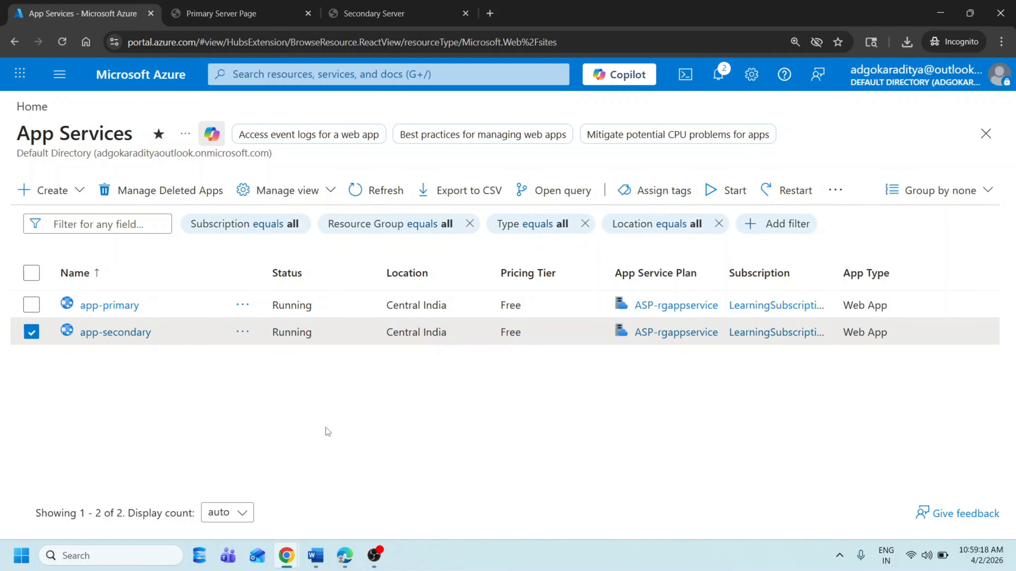
pyautogui.moveTo(385, 332); pyautogui.dragTo(356, 305)
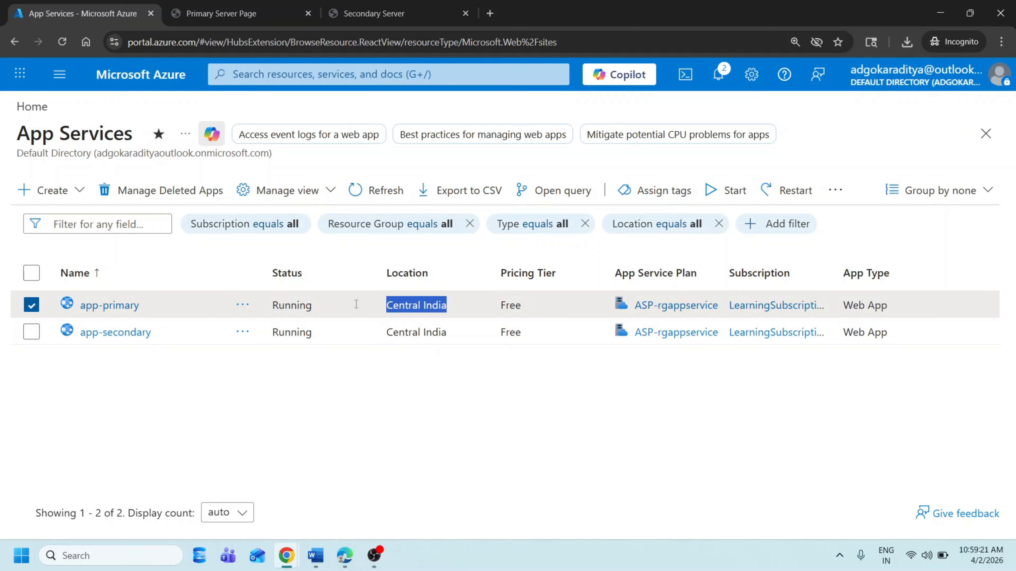
pyautogui.click(422, 397)
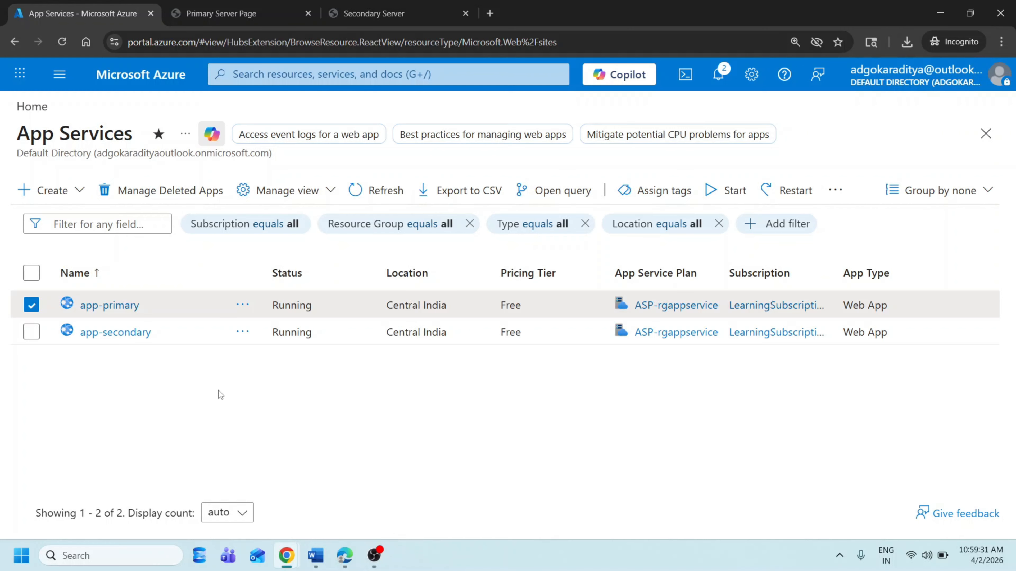
pyautogui.click(36, 306)
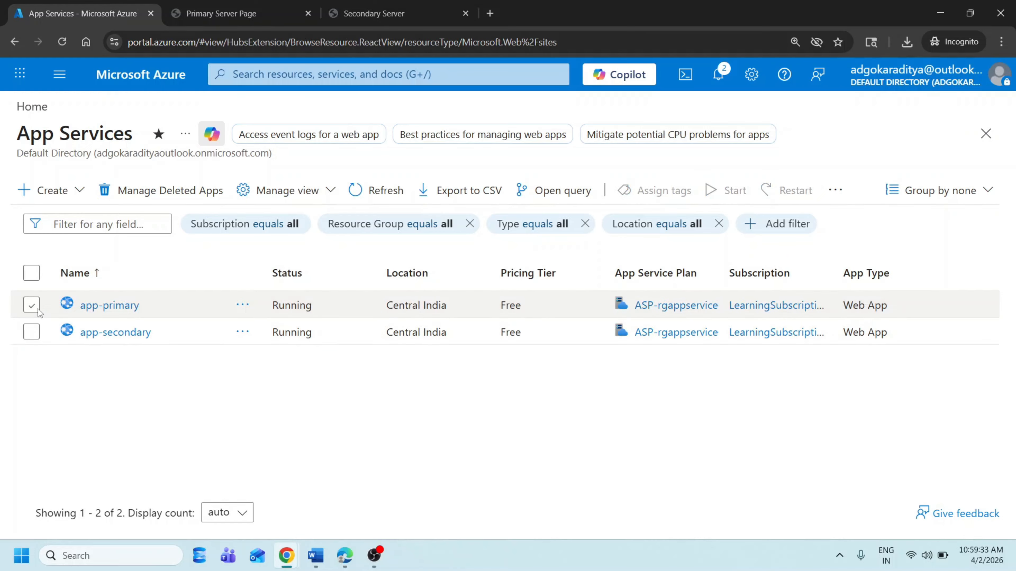
# Compare the URLs of the primary and secondary server websites.
pyautogui.click(256, 8)
pyautogui.click(456, 42)
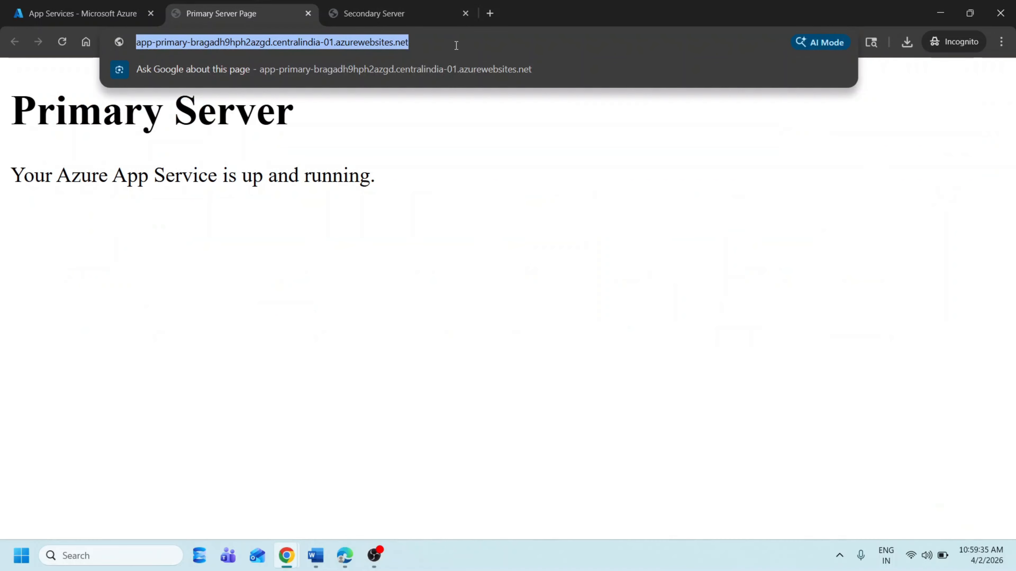
pyautogui.click(405, 15)
pyautogui.click(405, 42)
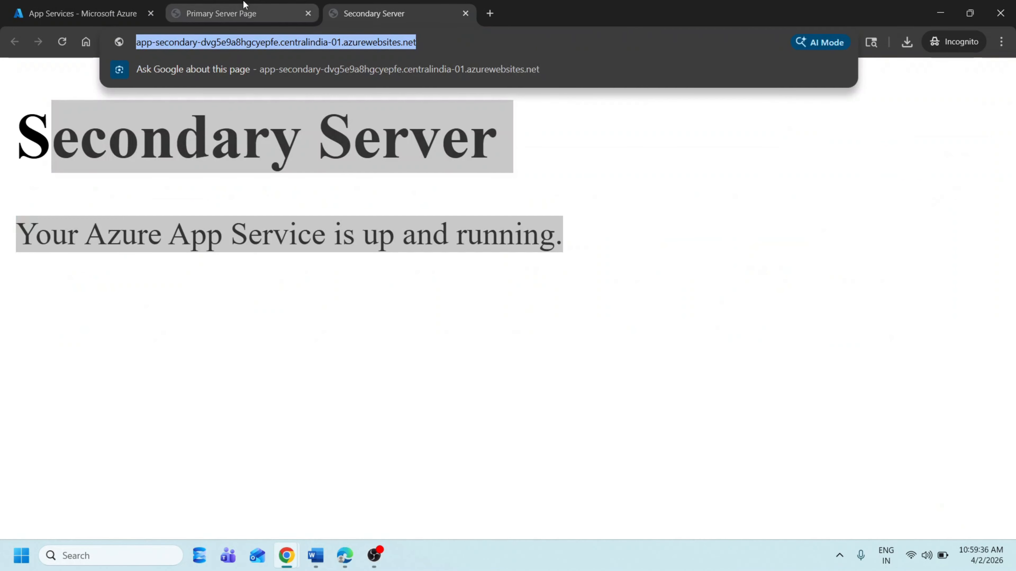
pyautogui.click(220, 17)
pyautogui.click(347, 12)
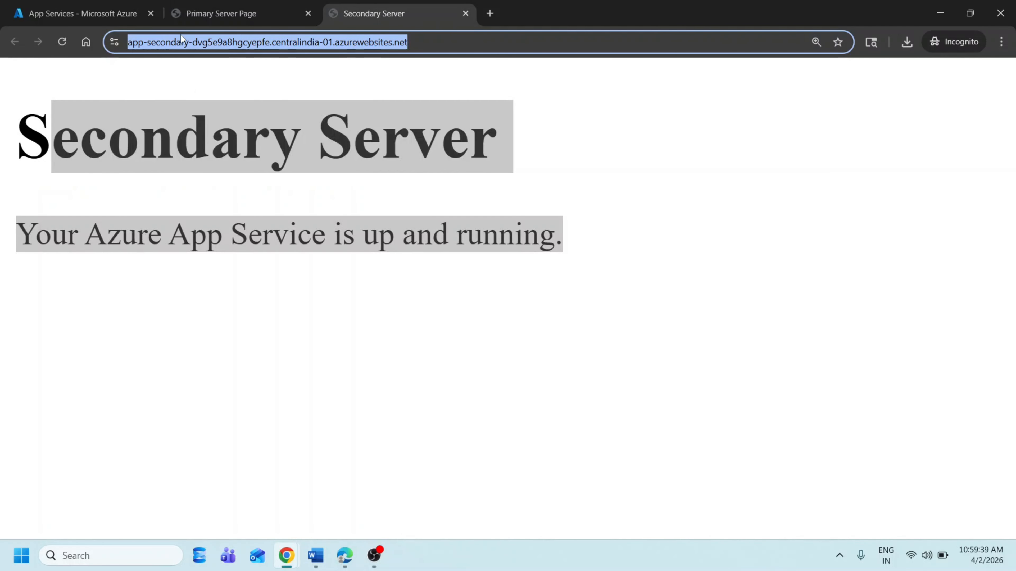
pyautogui.click(242, 5)
pyautogui.click(374, 6)
pyautogui.click(84, 8)
pyautogui.click(258, 5)
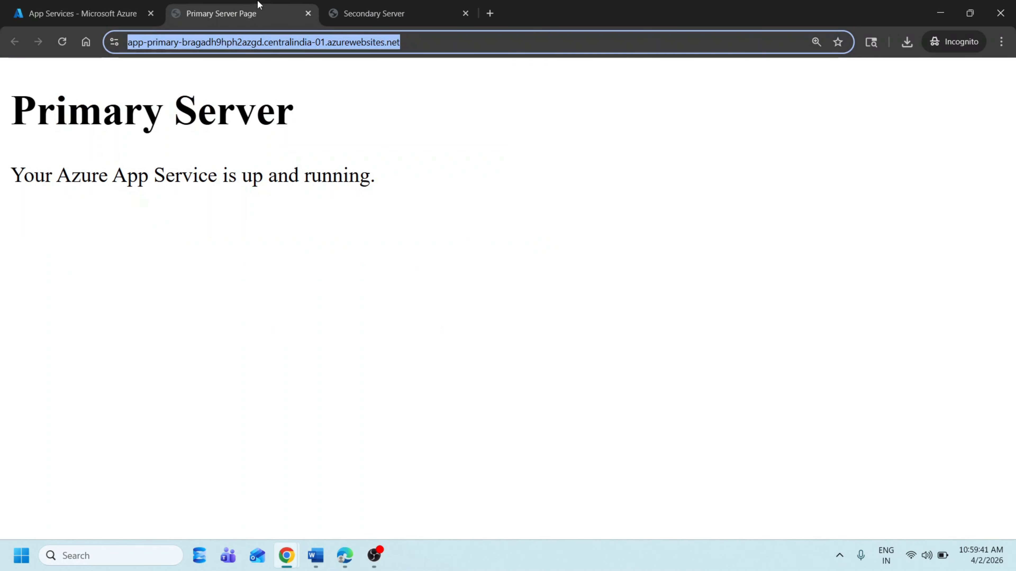
pyautogui.click(358, 6)
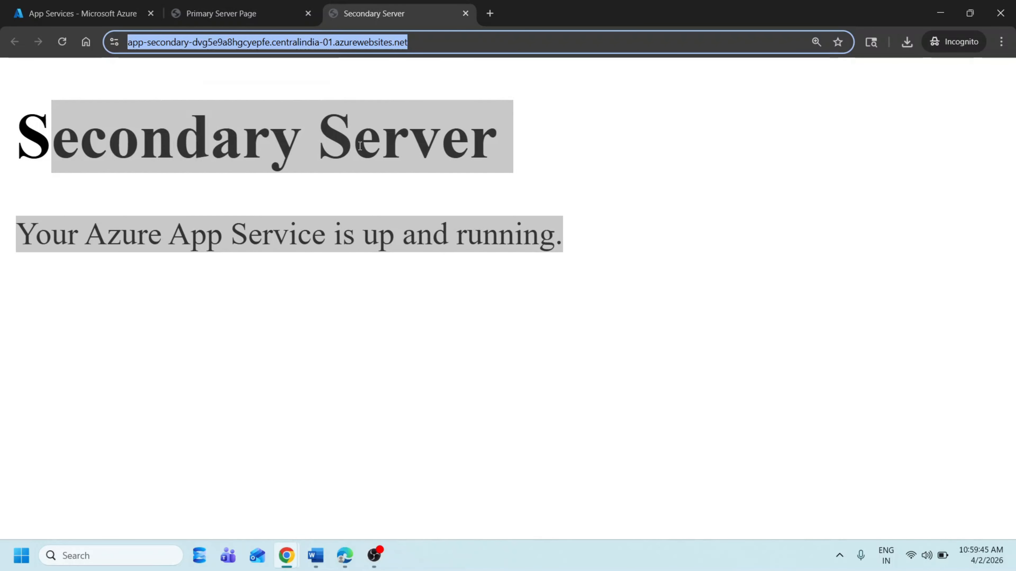
# Enter the example addresses "jiohostar1 jiohoster2" in the secondary site's address bar without loading them.
pyautogui.write('s')
pyautogui.press('BackSpace')
pyautogui.press('BackSpace')
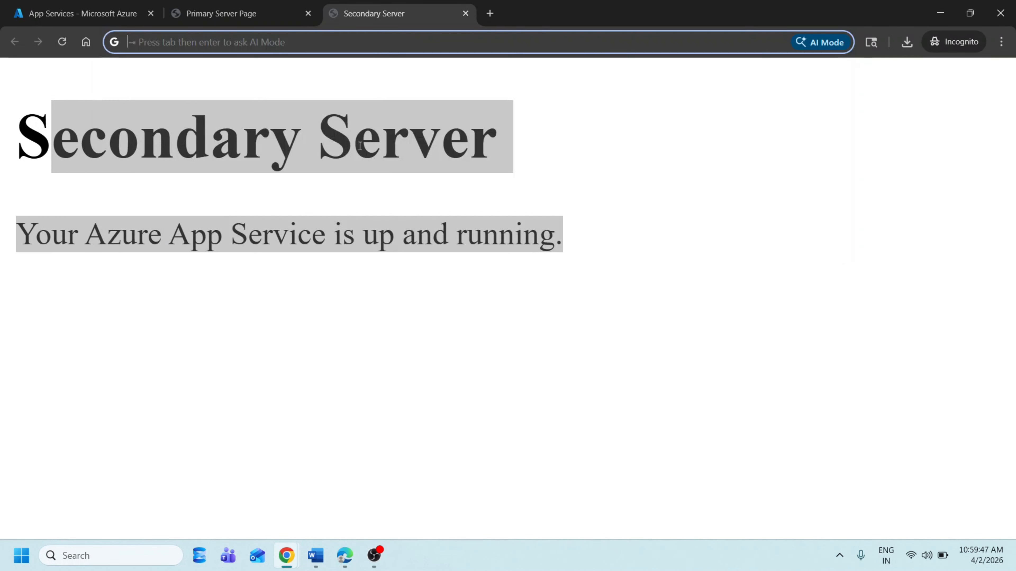
pyautogui.write('jiojh')
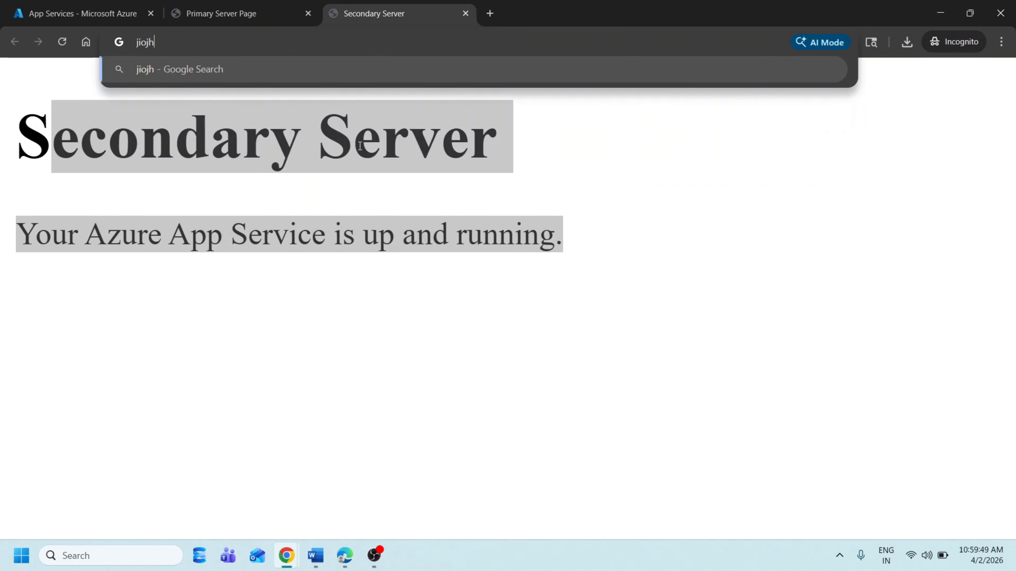
pyautogui.press('BackSpace')
pyautogui.press('BackSpace')
pyautogui.write('hostar1')
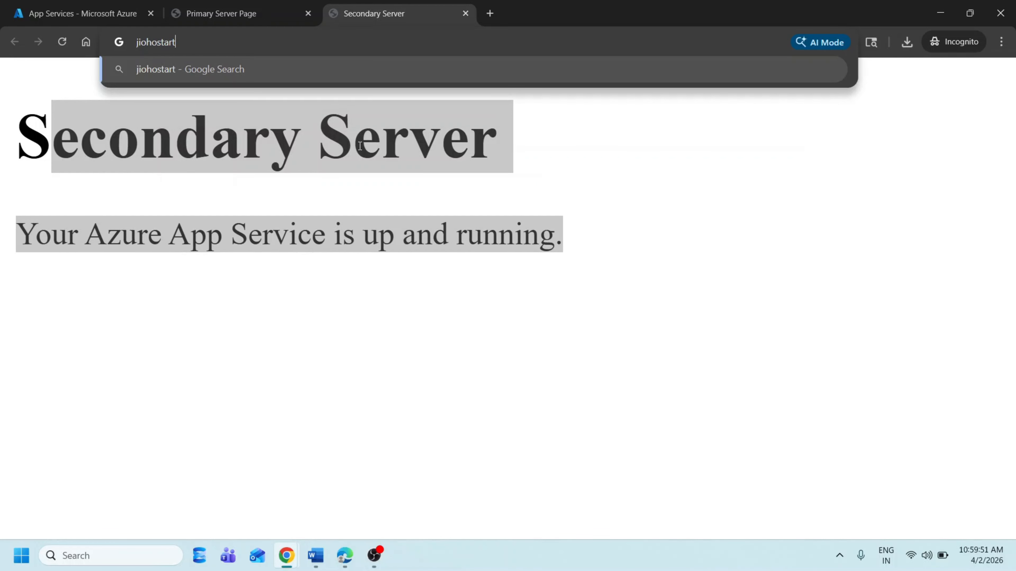
pyautogui.write(' jiohost')
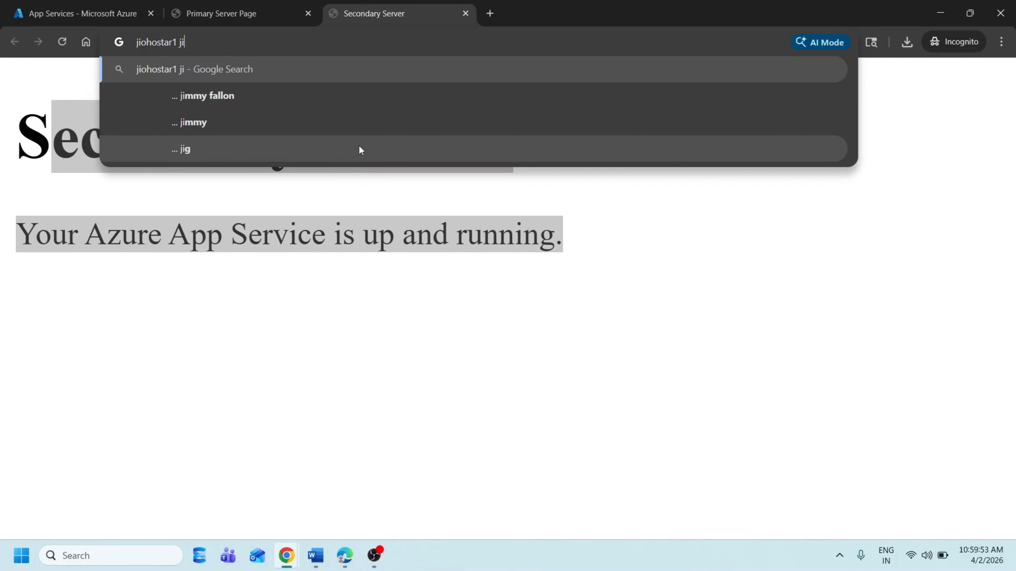
pyautogui.write('er2')
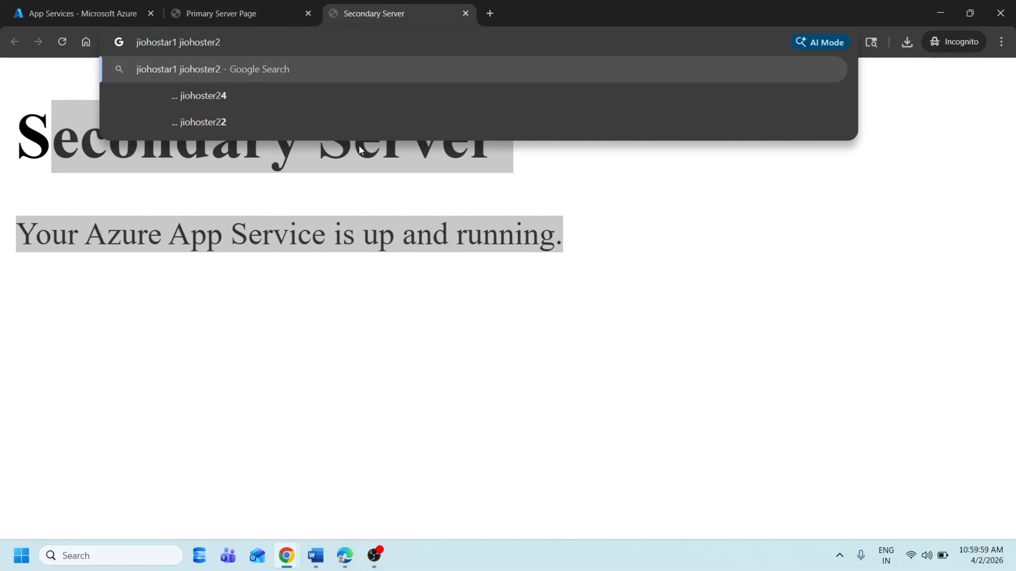
# Compare the page text of the primary server website with that of the secondary server website.
pyautogui.click(218, 13)
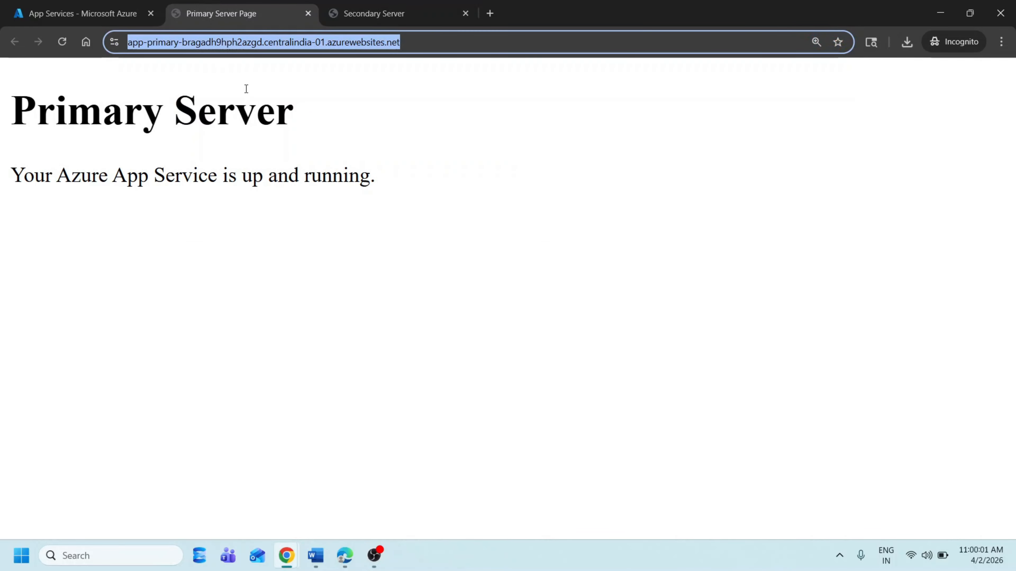
pyautogui.click(362, 154)
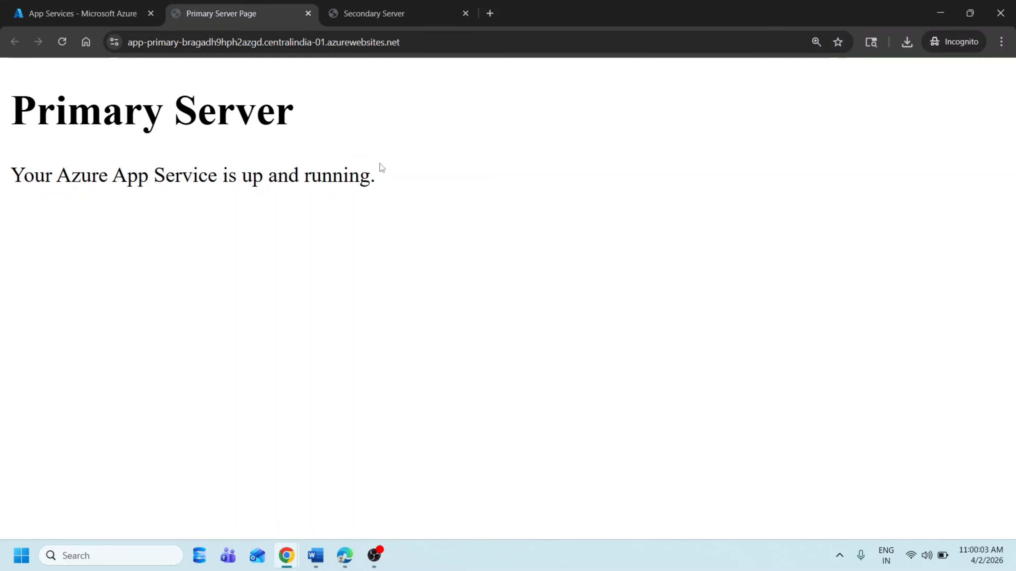
pyautogui.moveTo(18, 88); pyautogui.dragTo(392, 186)
pyautogui.click(387, 13)
pyautogui.moveTo(617, 245); pyautogui.dragTo(5, 72)
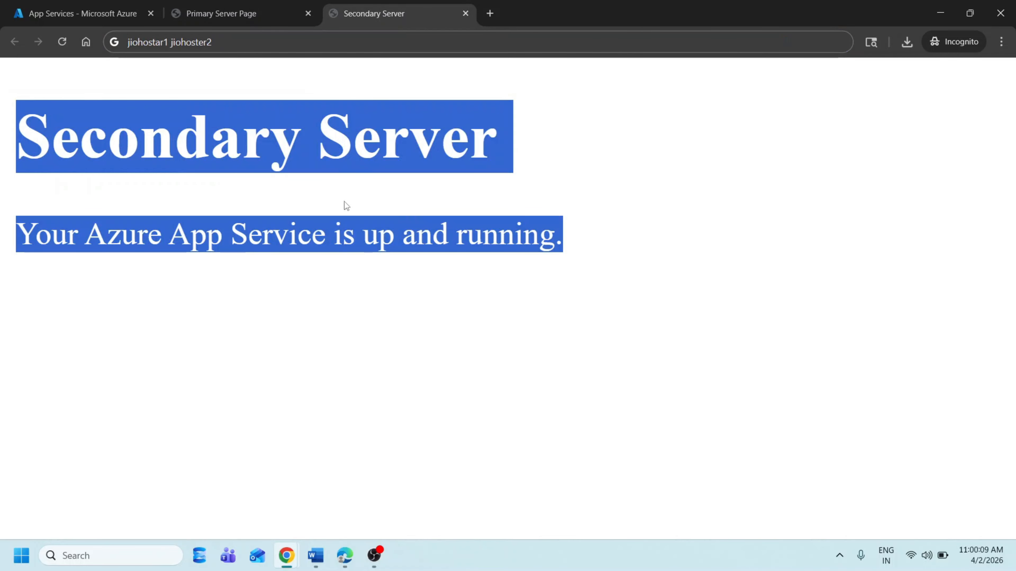
# Reload the secondary and primary server websites and return to the App Services list.
pyautogui.click(62, 41)
pyautogui.click(240, 8)
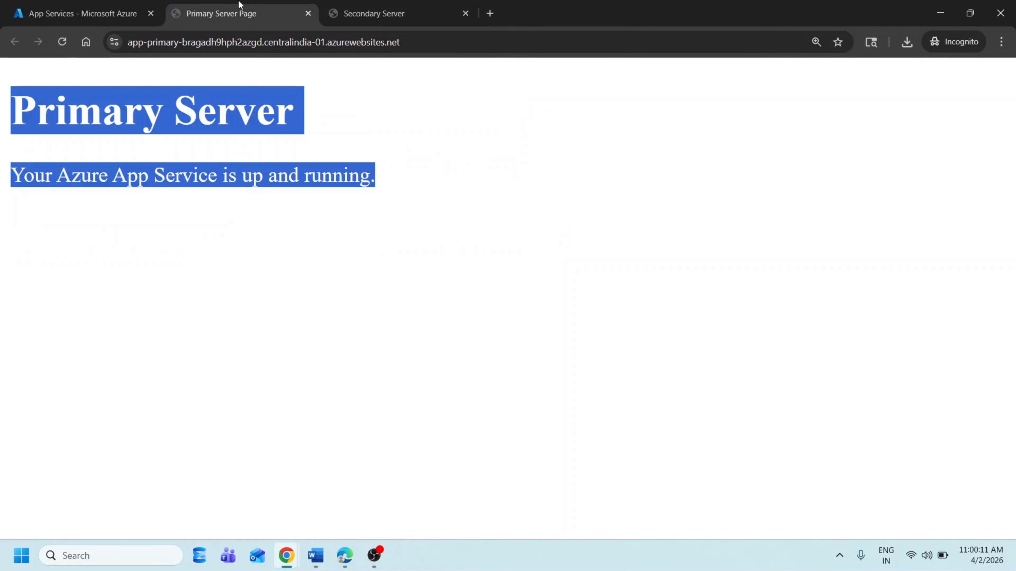
pyautogui.click(64, 43)
pyautogui.click(84, 13)
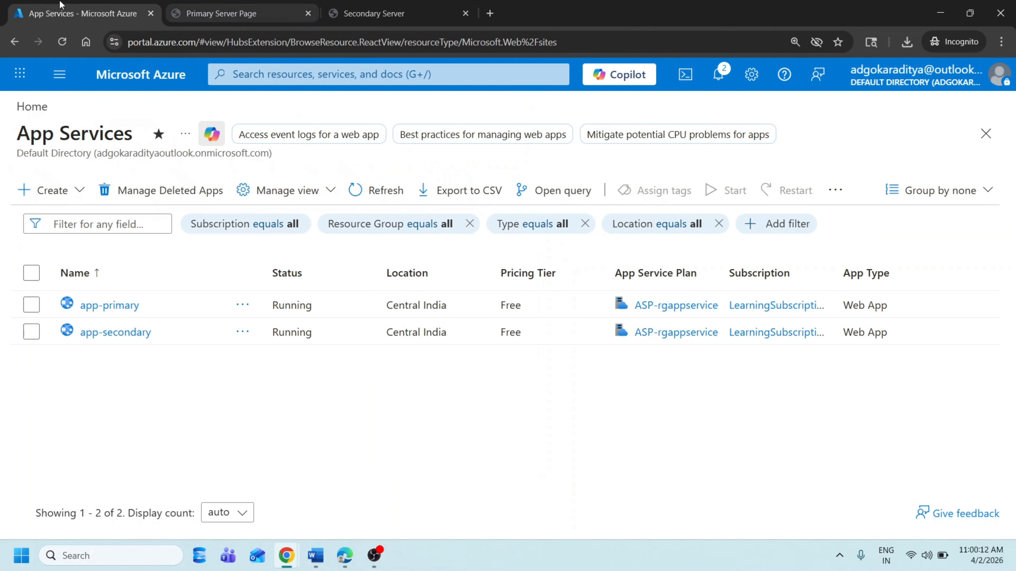
# Review the heading and message on the primary server page and the text of the secondary server page.
pyautogui.click(185, 7)
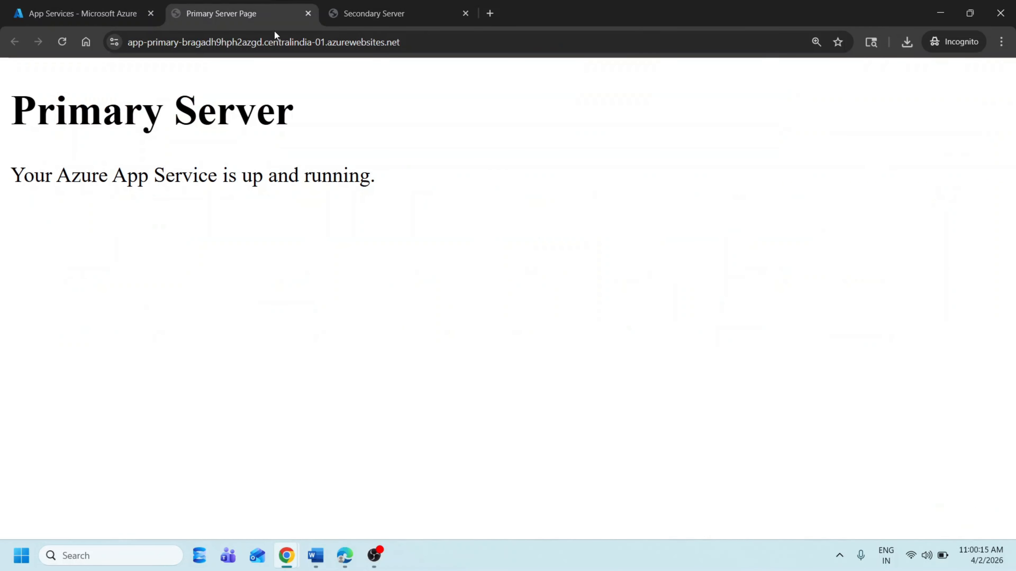
pyautogui.moveTo(300, 123); pyautogui.dragTo(20, 110)
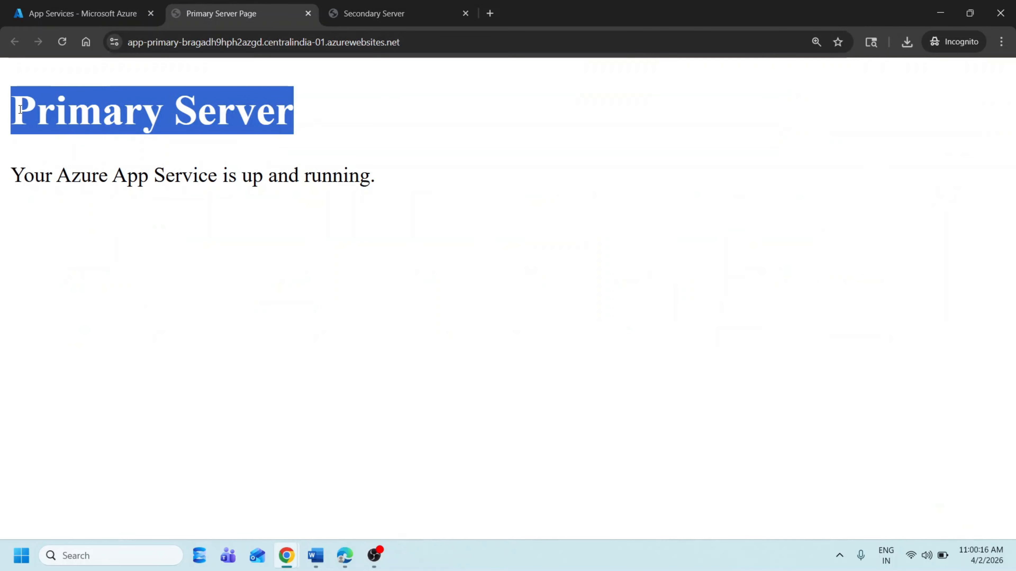
pyautogui.click(346, 133)
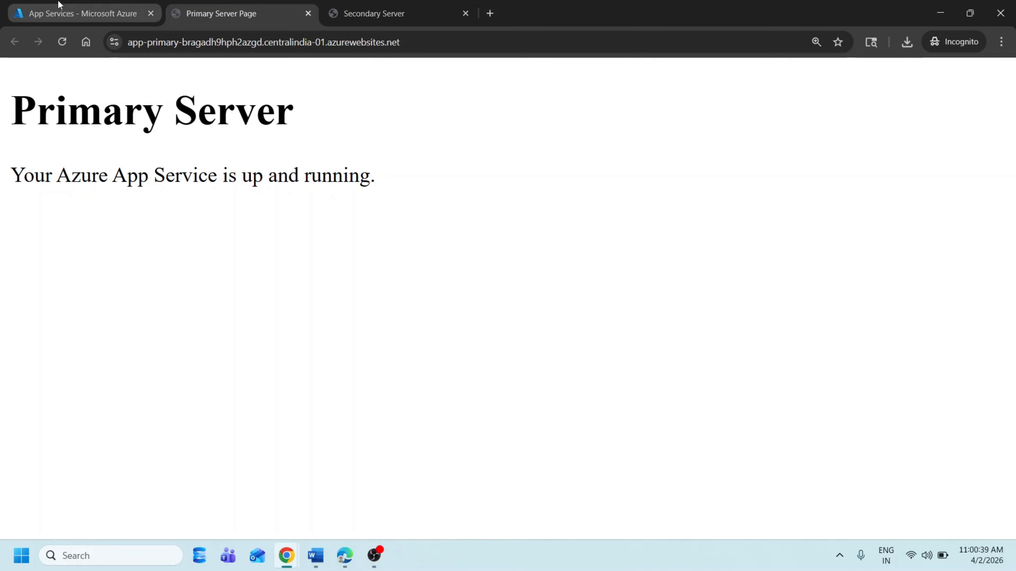
pyautogui.moveTo(371, 185); pyautogui.dragTo(36, 112)
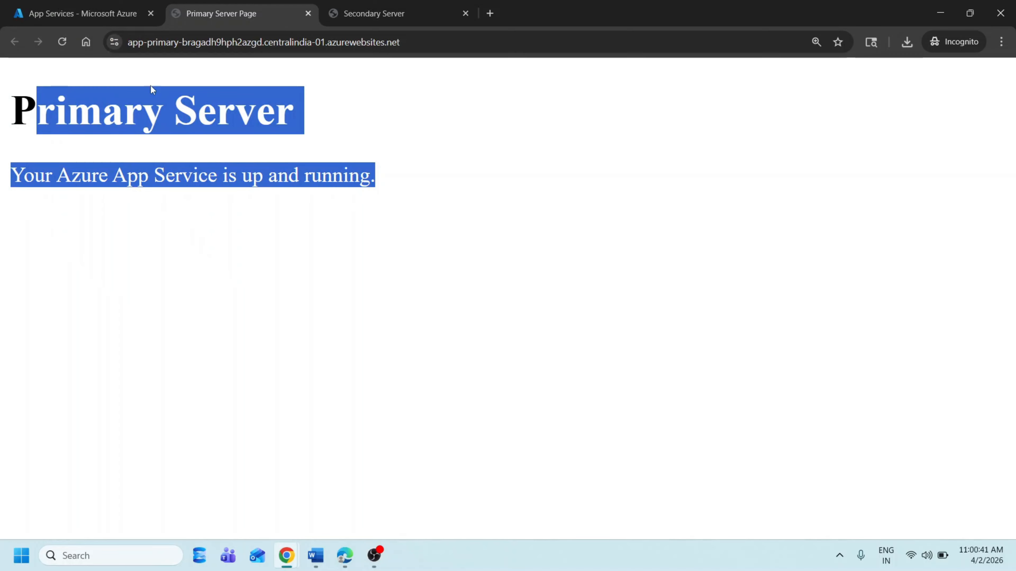
pyautogui.click(389, 20)
pyautogui.moveTo(701, 305); pyautogui.dragTo(29, 79)
# Search for "front doo" from the Azure portal home page and open the Azure Front Door profile list.
pyautogui.click(83, 13)
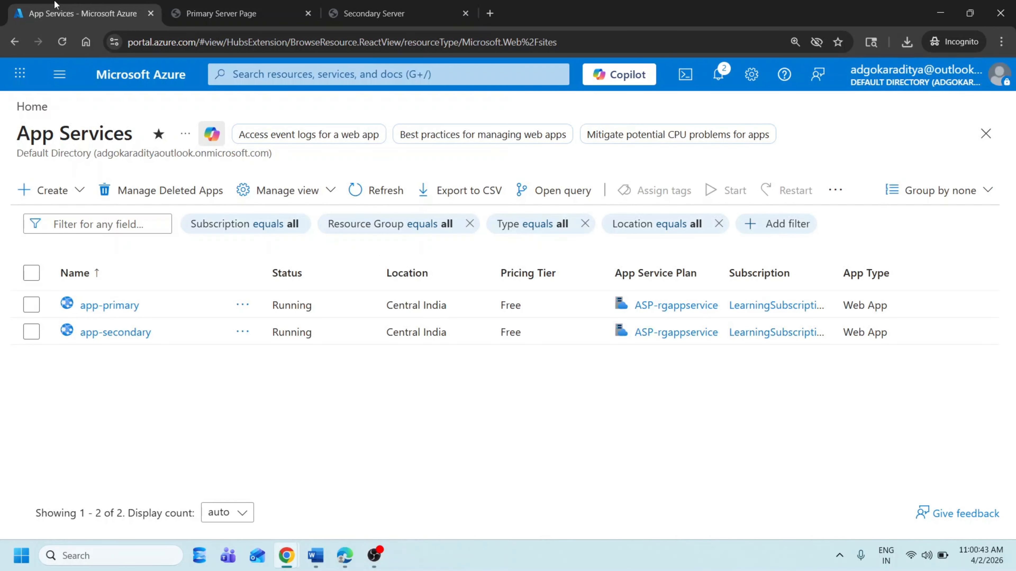
pyautogui.click(140, 82)
pyautogui.click(316, 73)
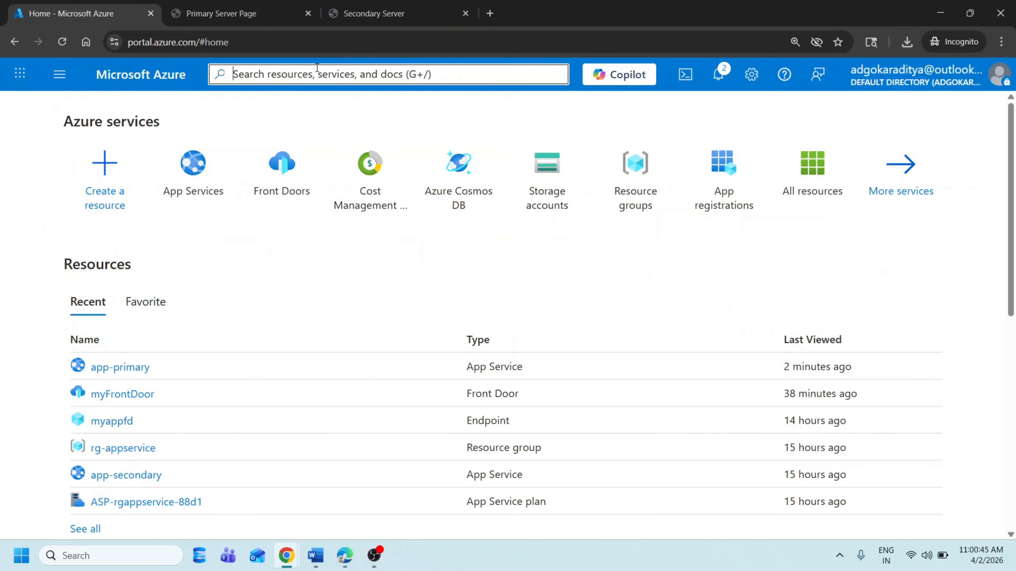
pyautogui.write('front doo')
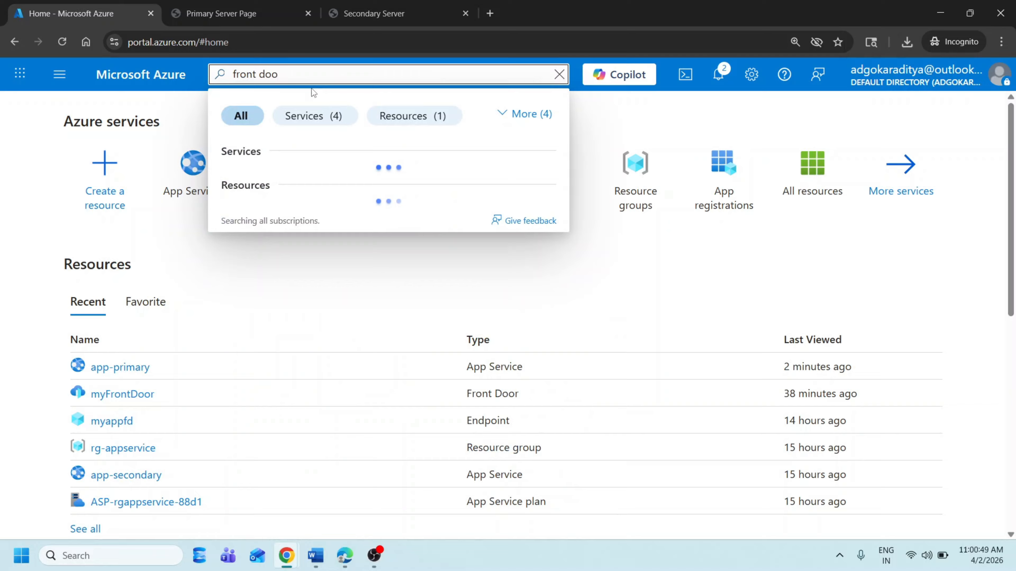
pyautogui.click(308, 185)
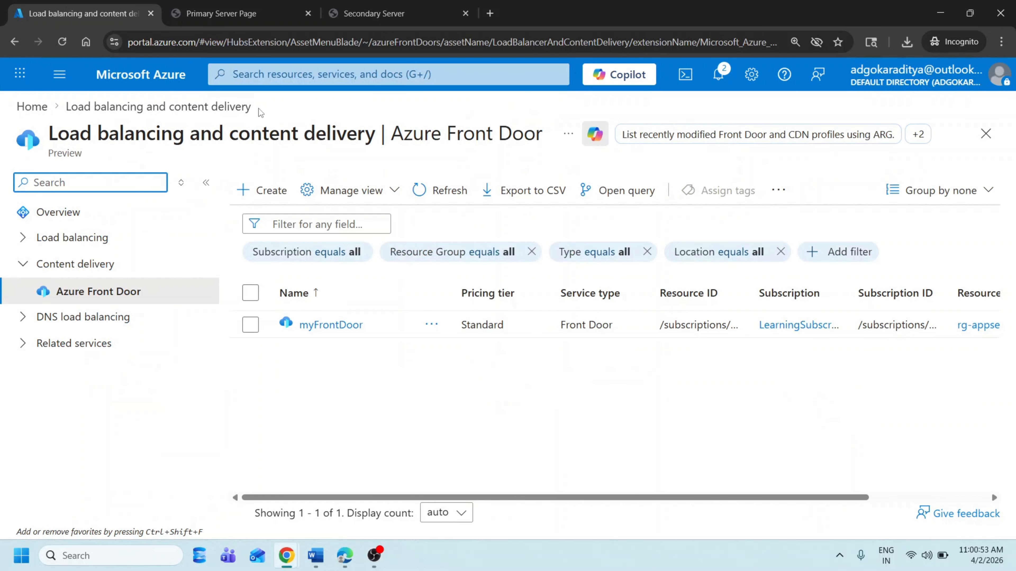
pyautogui.click(272, 74)
pyautogui.click(281, 139)
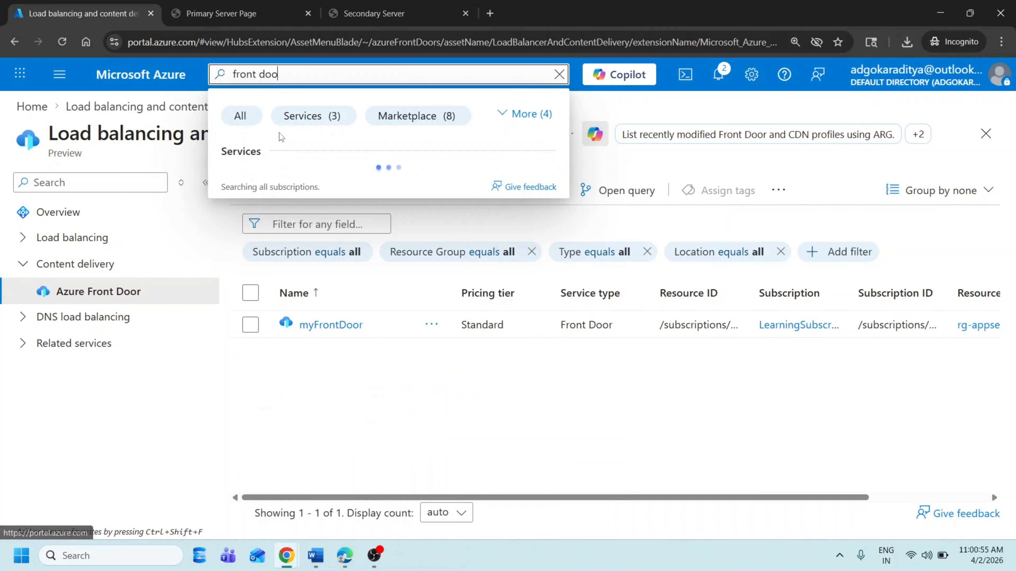
pyautogui.click(128, 292)
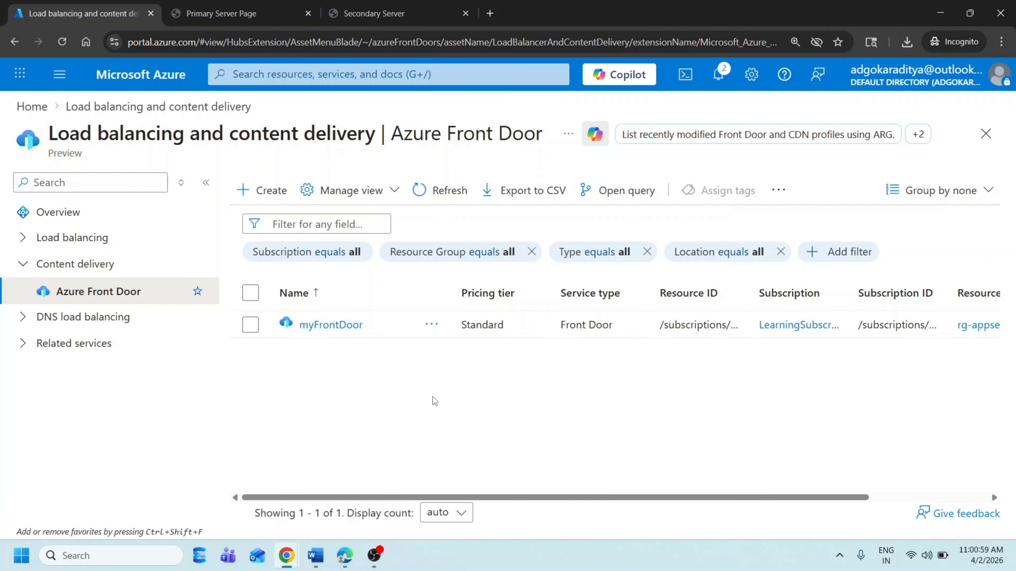
pyautogui.moveTo(528, 498); pyautogui.dragTo(346, 458)
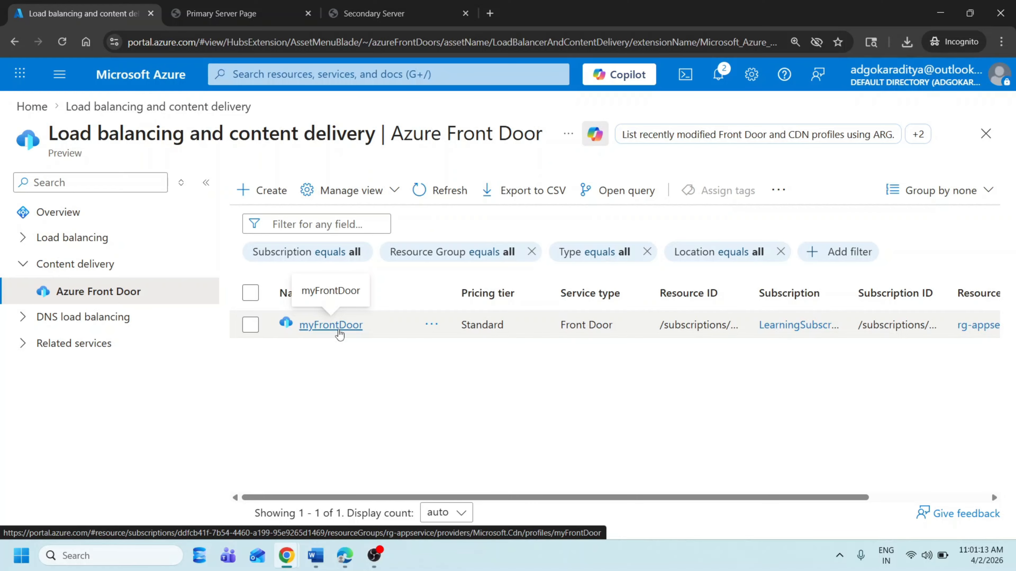
# Open the myFrontDoor profile, examine the notice about configuration update times on its overview, and close the profile.
pyautogui.click(331, 325)
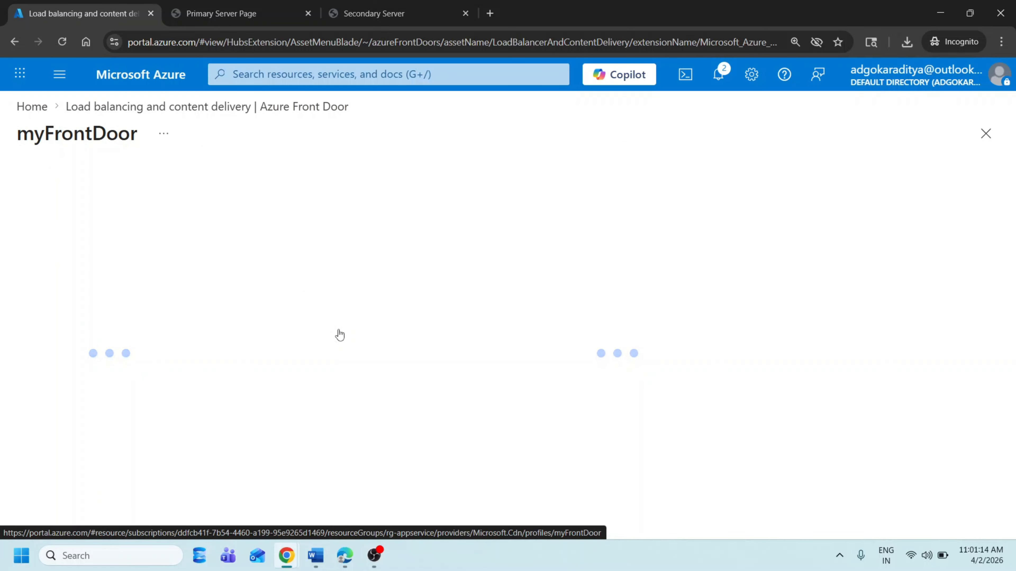
pyautogui.moveTo(47, 138); pyautogui.dragTo(179, 134)
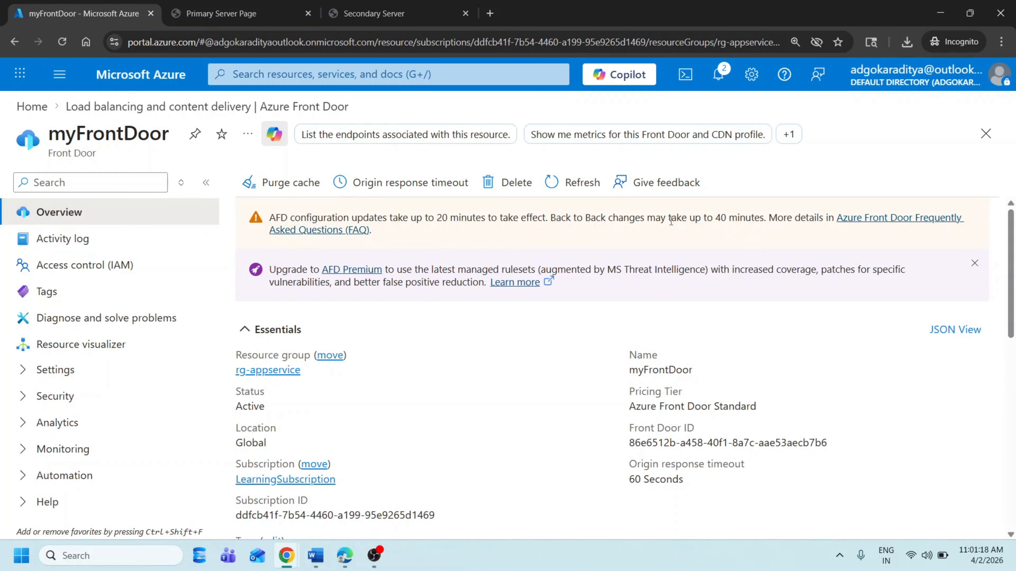
pyautogui.moveTo(269, 225); pyautogui.dragTo(695, 230)
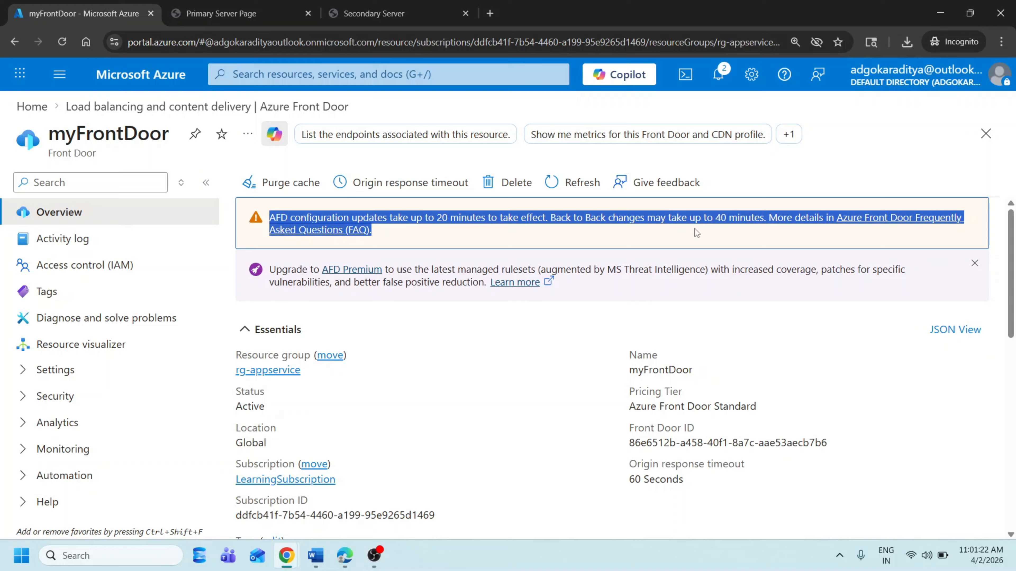
pyautogui.click(986, 133)
# Start a new Azure Front Door profile with the Quick create option and look through its form.
pyautogui.click(272, 191)
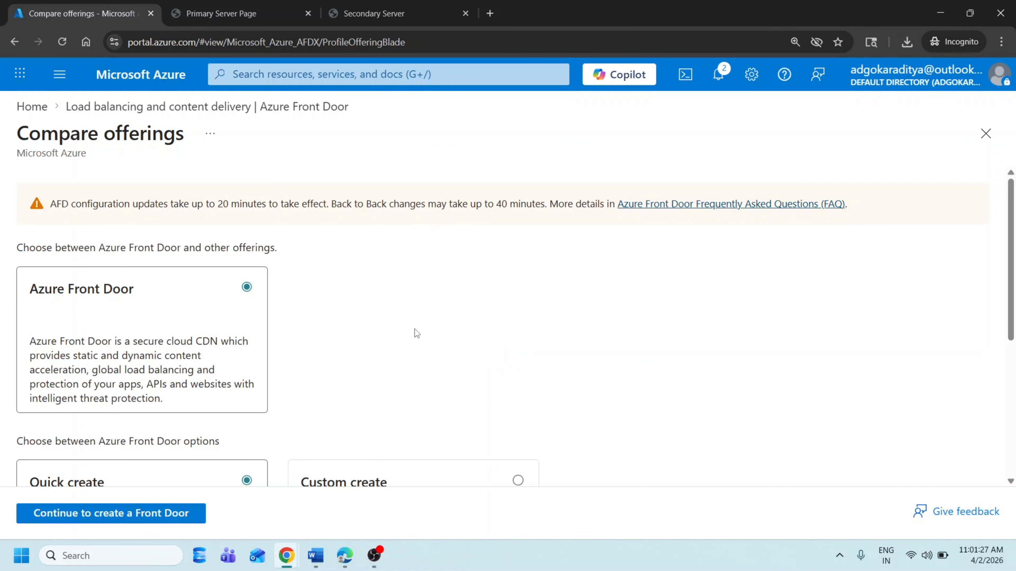
pyautogui.scroll(-5, 415, 329)
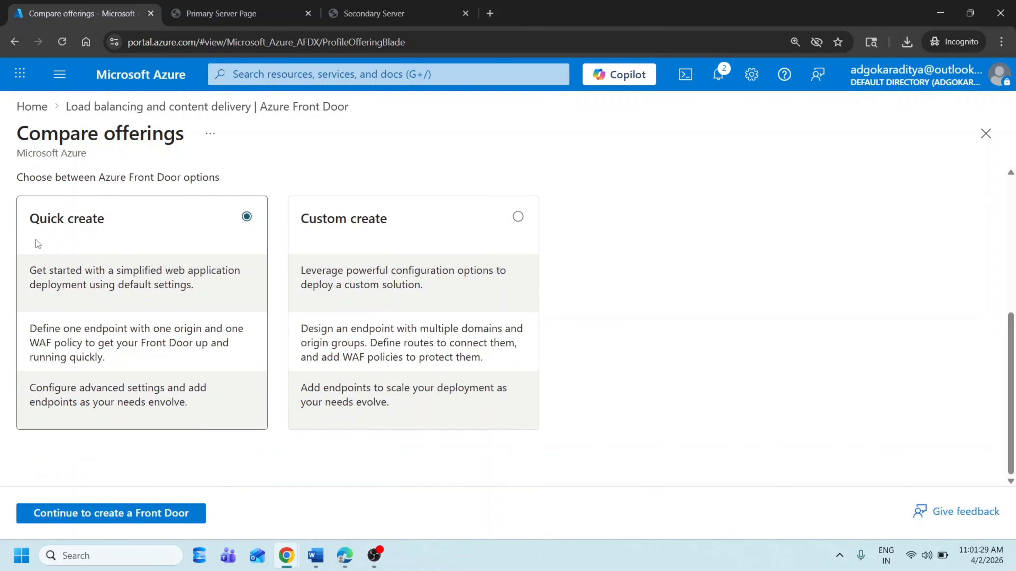
pyautogui.click(112, 518)
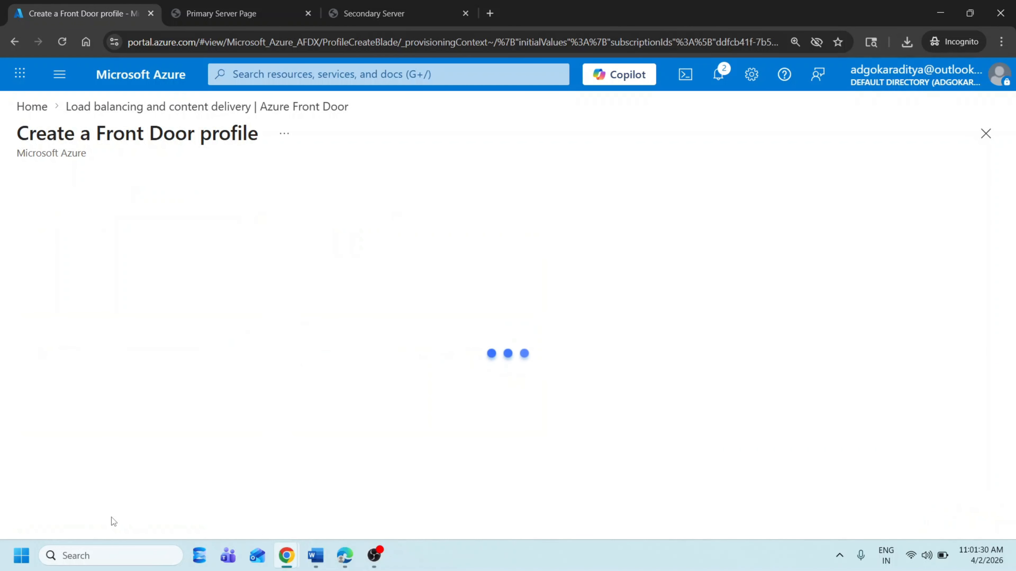
pyautogui.scroll(-5, 386, 365)
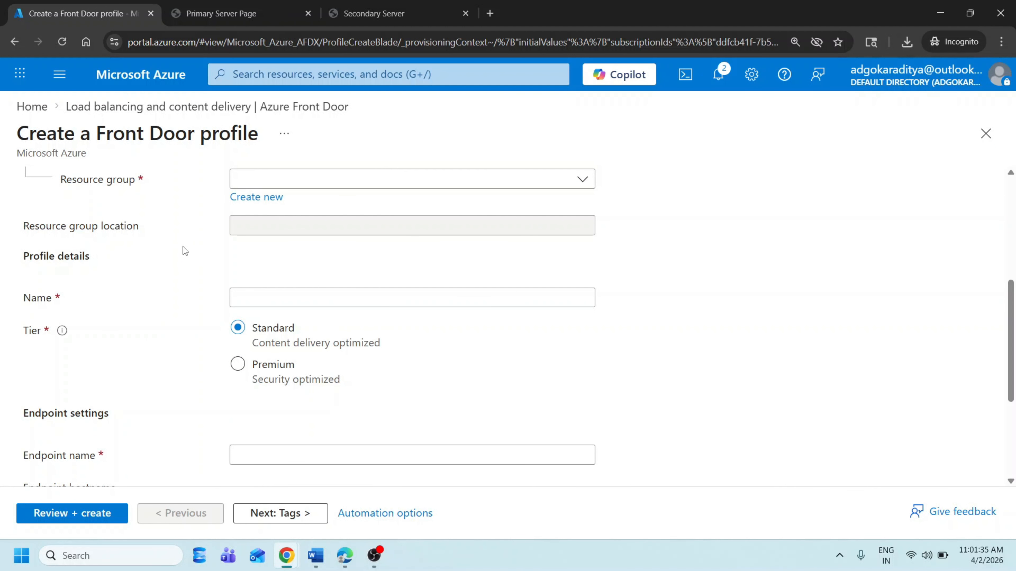
pyautogui.scroll(-4, 279, 280)
pyautogui.scroll(3, 322, 270)
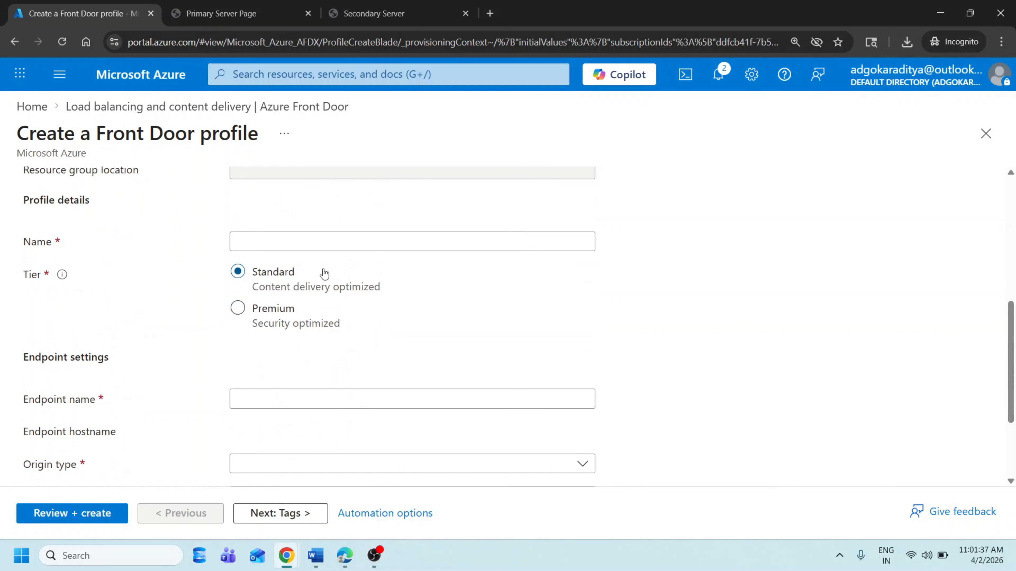
# Enter the endpoint name myendpont, set the origin type to App services, and view the selectable origin host names.
pyautogui.click(295, 309)
pyautogui.scroll(-3, 295, 309)
pyautogui.click(247, 265)
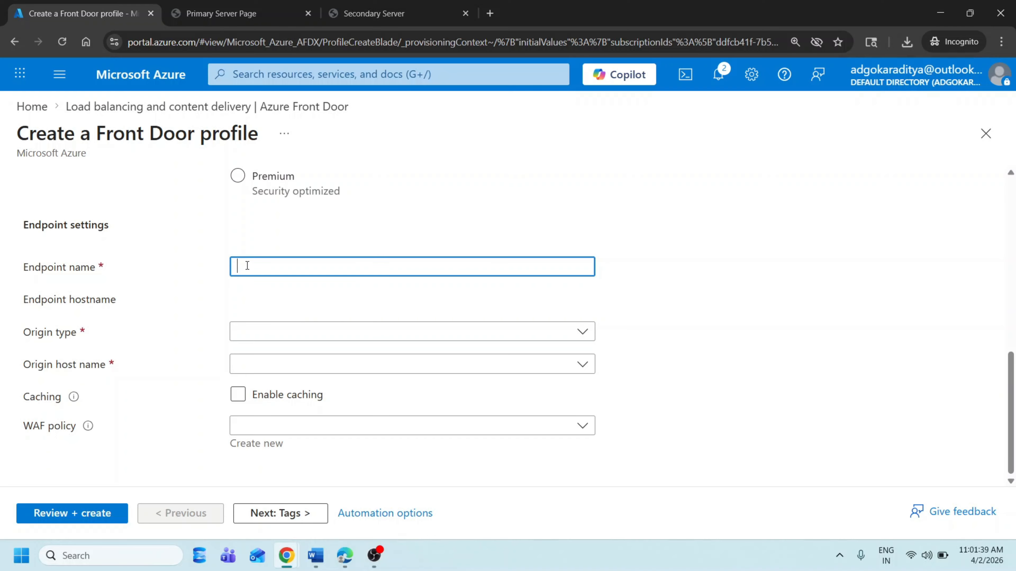
pyautogui.write('myendpont')
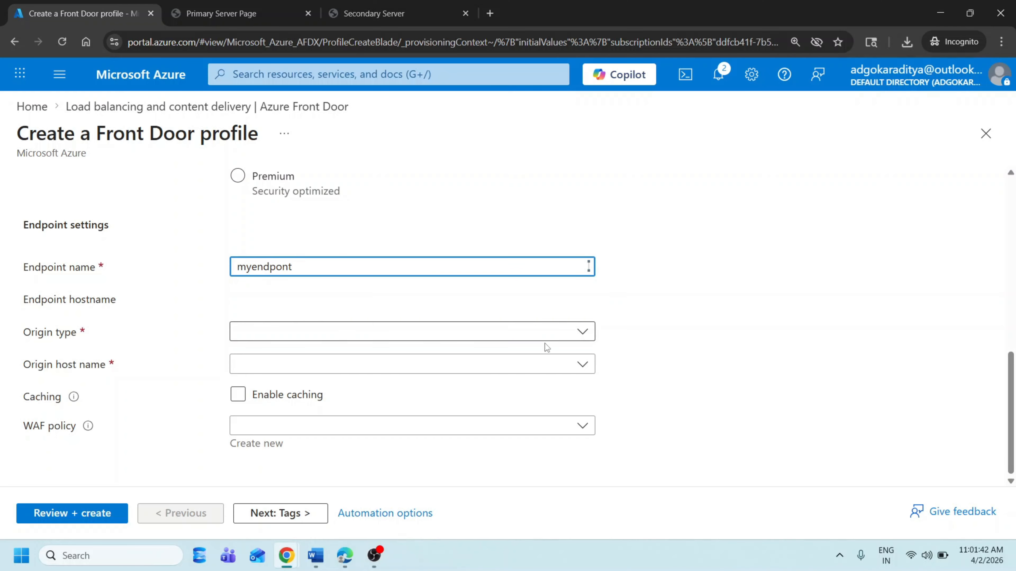
pyautogui.click(581, 332)
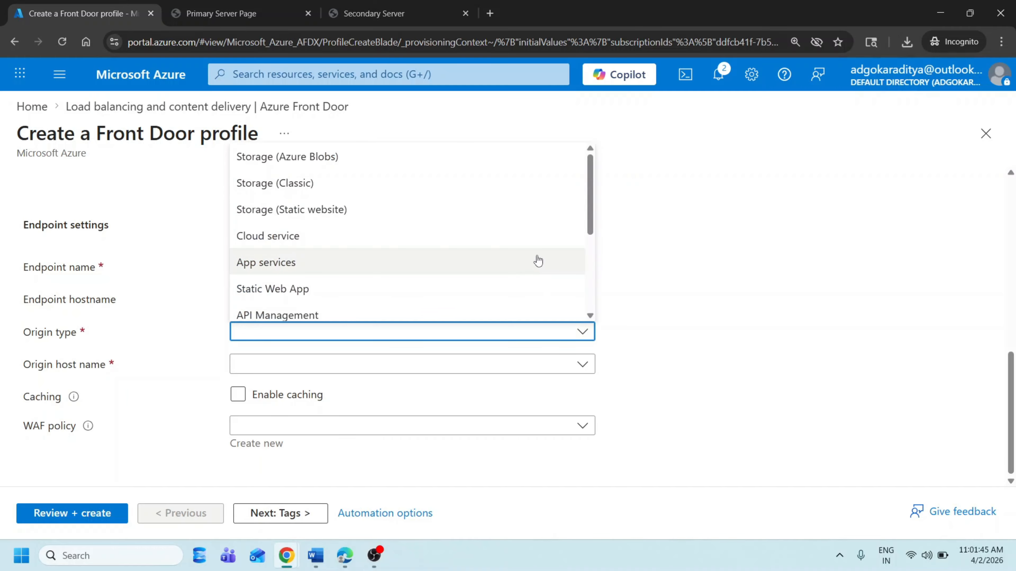
pyautogui.scroll(-2, 537, 260)
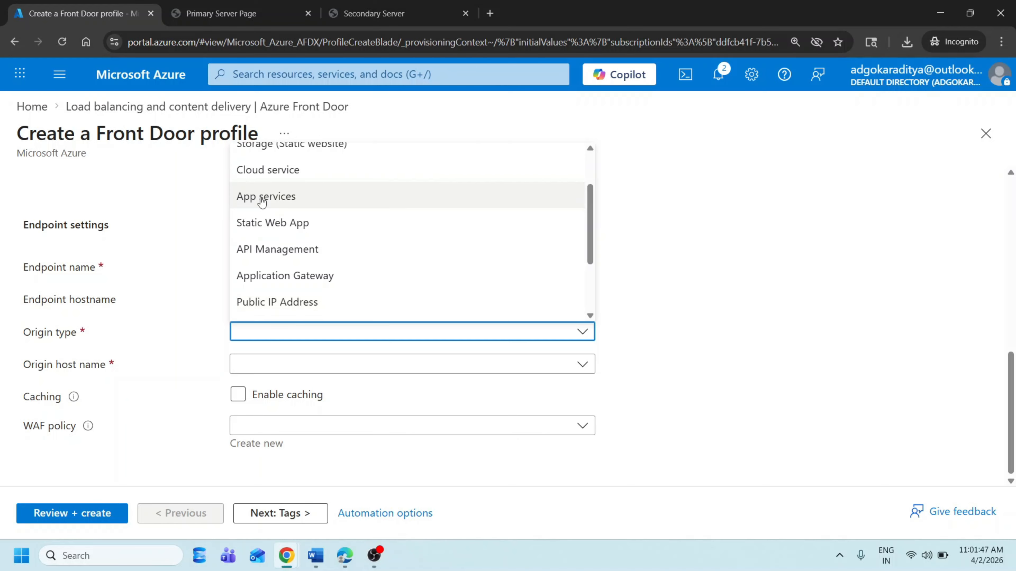
pyautogui.click(262, 202)
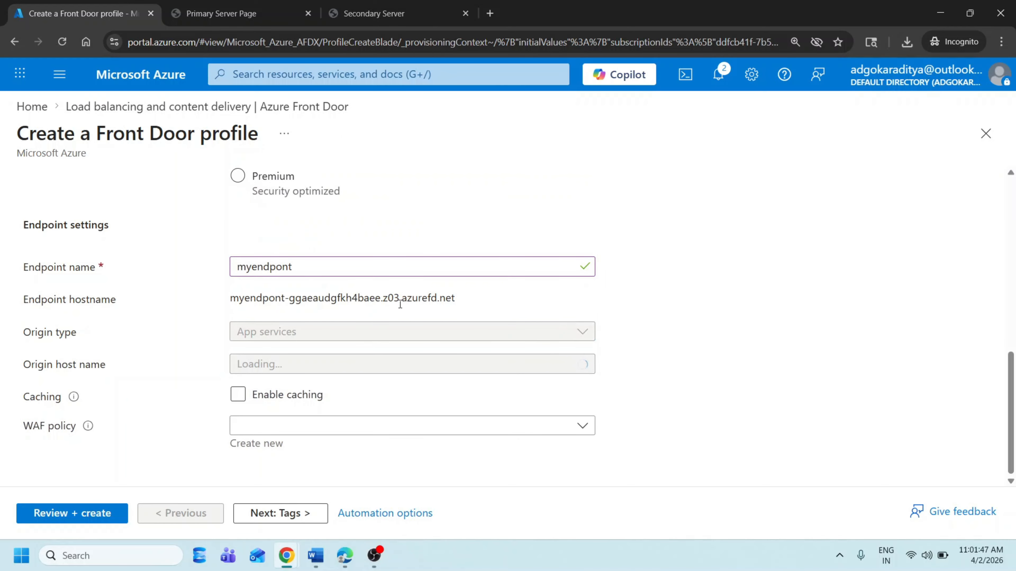
pyautogui.click(397, 372)
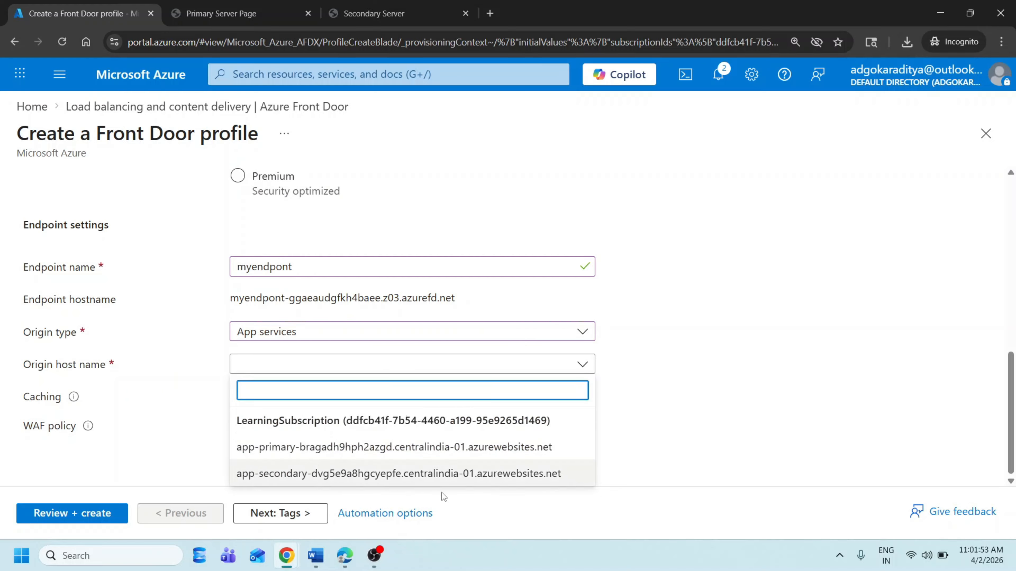
pyautogui.click(711, 405)
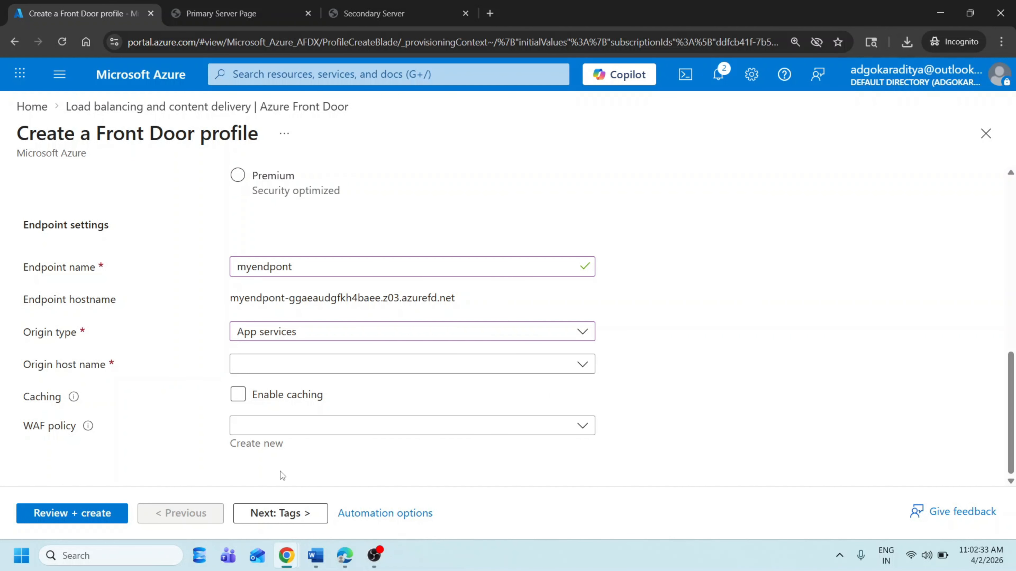
# Abandon the unfinished Front Door profile form and return to the Azure Front Door list.
pyautogui.scroll(10, 360, 440)
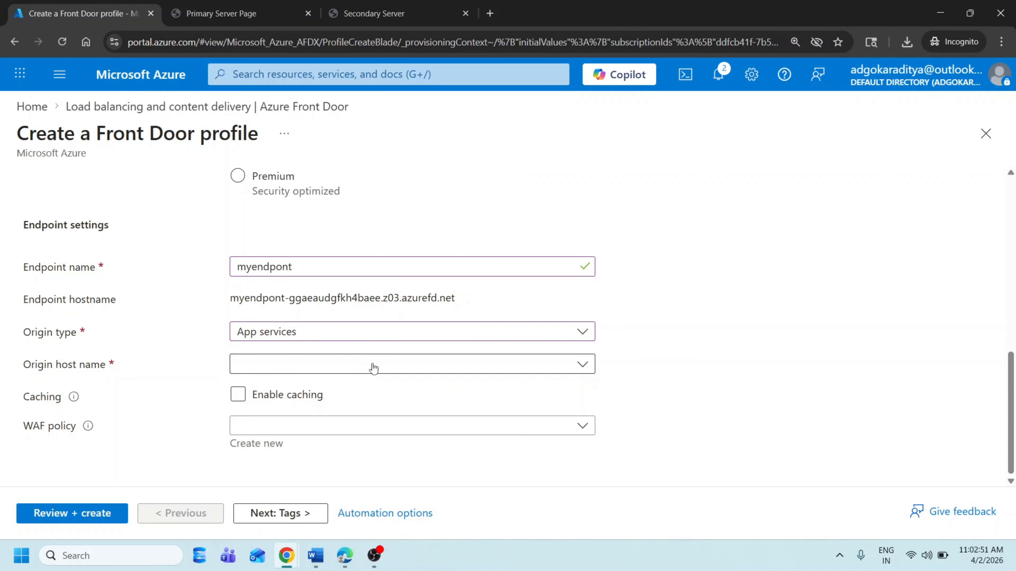
pyautogui.scroll(6, 373, 360)
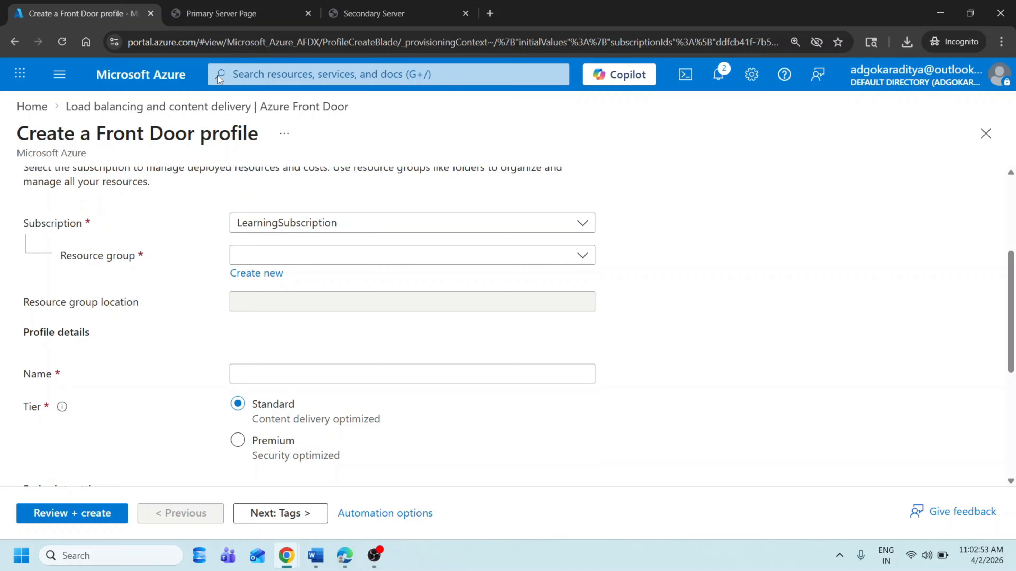
pyautogui.click(128, 82)
pyautogui.click(619, 126)
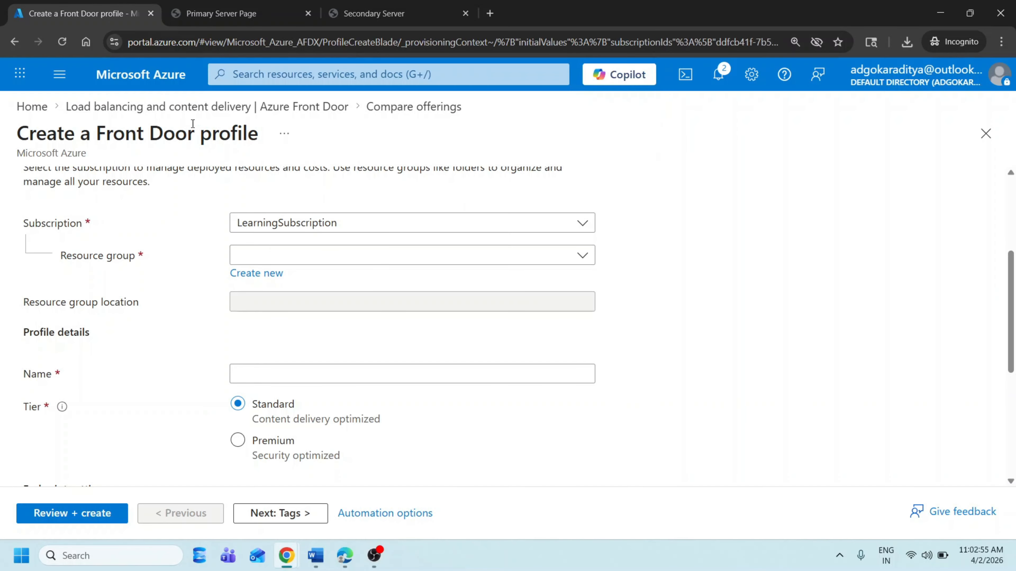
pyautogui.click(160, 107)
pyautogui.click(566, 126)
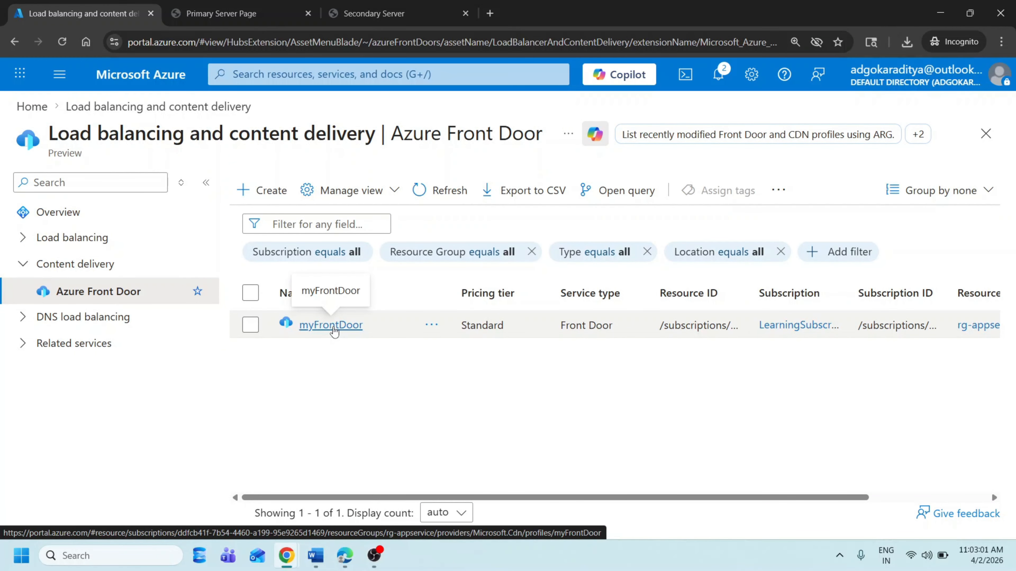
# Open the myFrontDoor profile and copy the endpoint hostname from its overview properties.
pyautogui.click(334, 330)
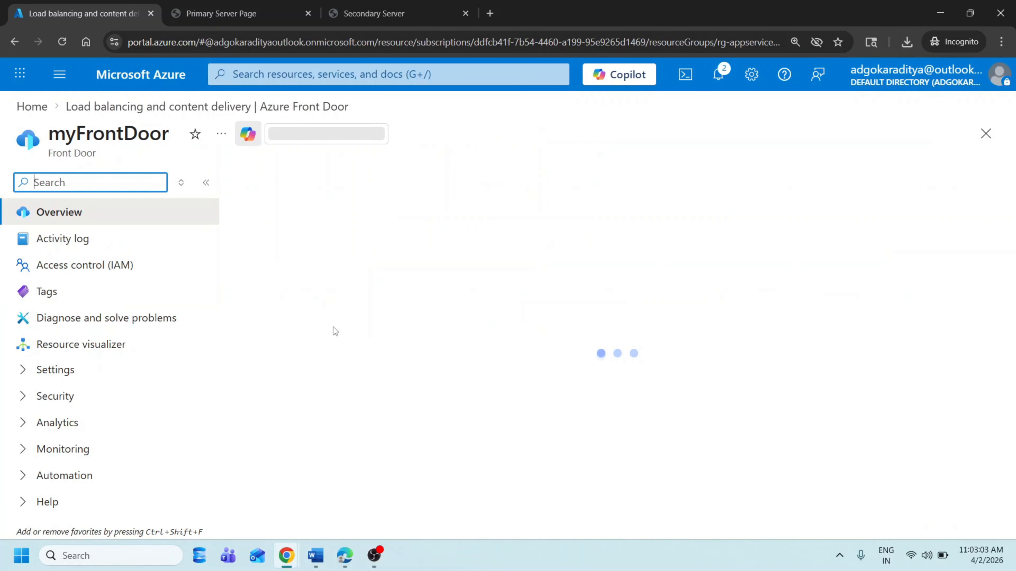
pyautogui.hotkey('ctrl', '-')
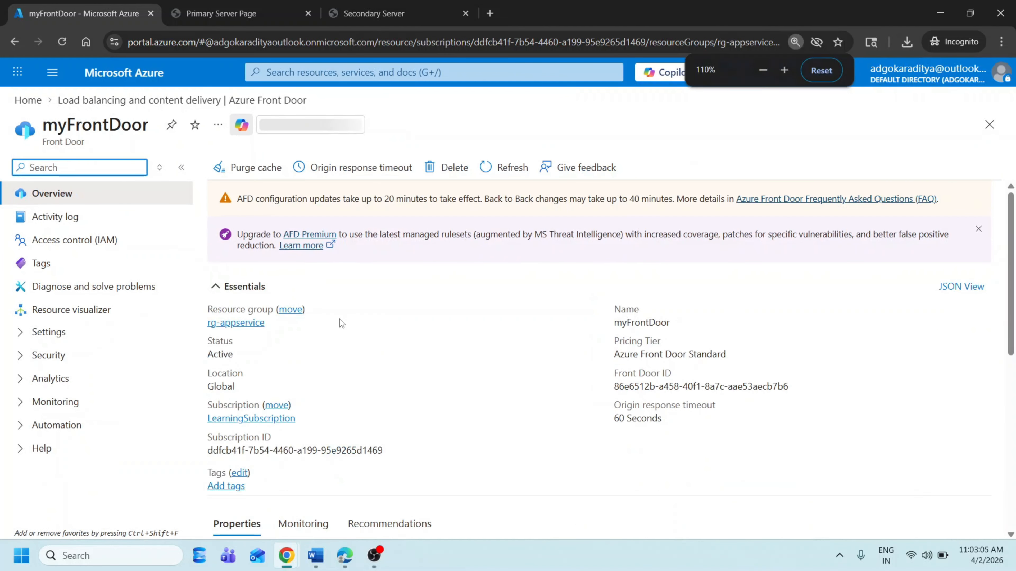
pyautogui.hotkey('ctrl', '+')
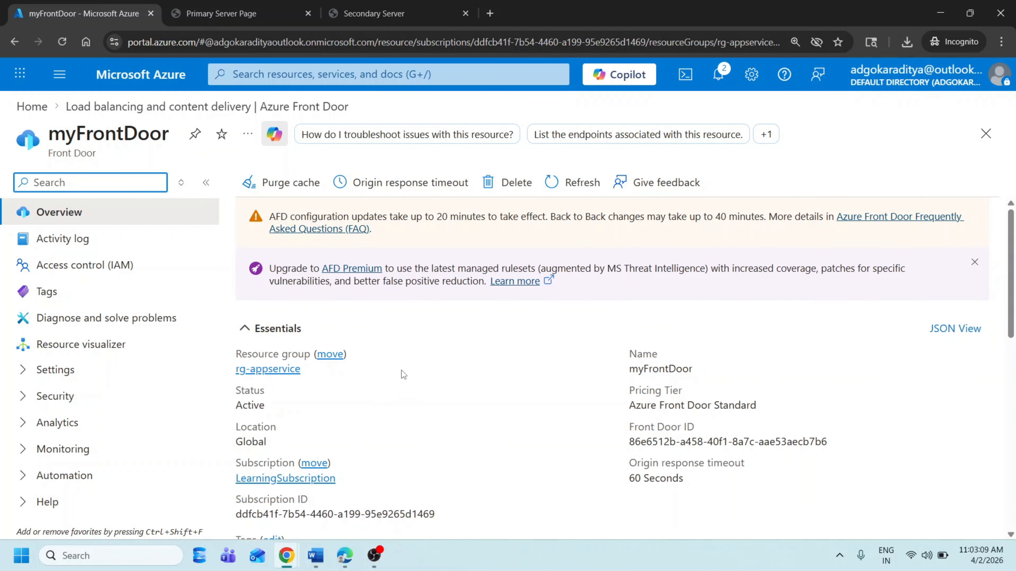
pyautogui.scroll(-5, 533, 367)
pyautogui.scroll(2, 435, 363)
pyautogui.scroll(-2, 528, 360)
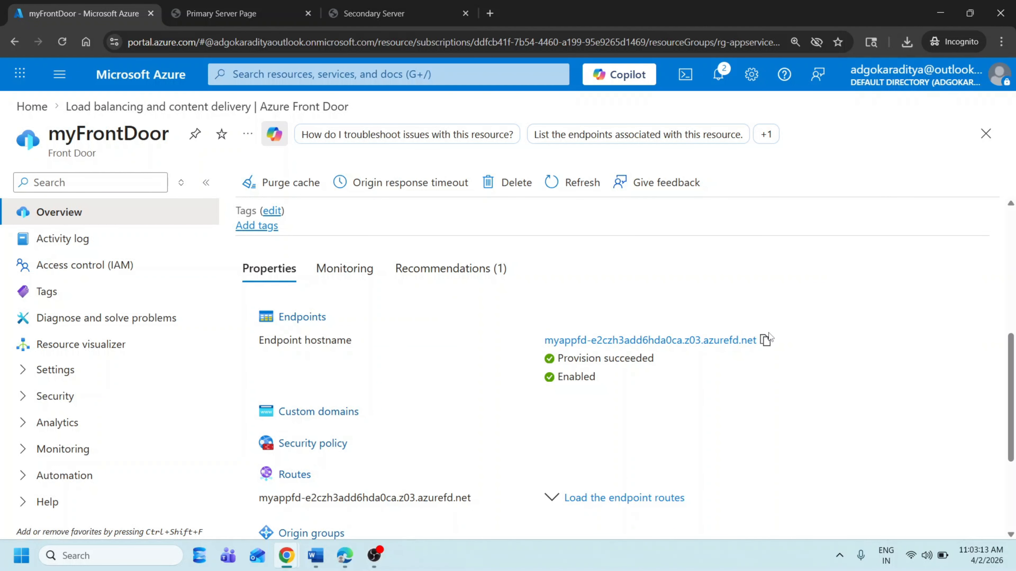
pyautogui.click(765, 340)
# Open the origin groups in myFrontDoor's settings and start adding a new origin group.
pyautogui.click(26, 373)
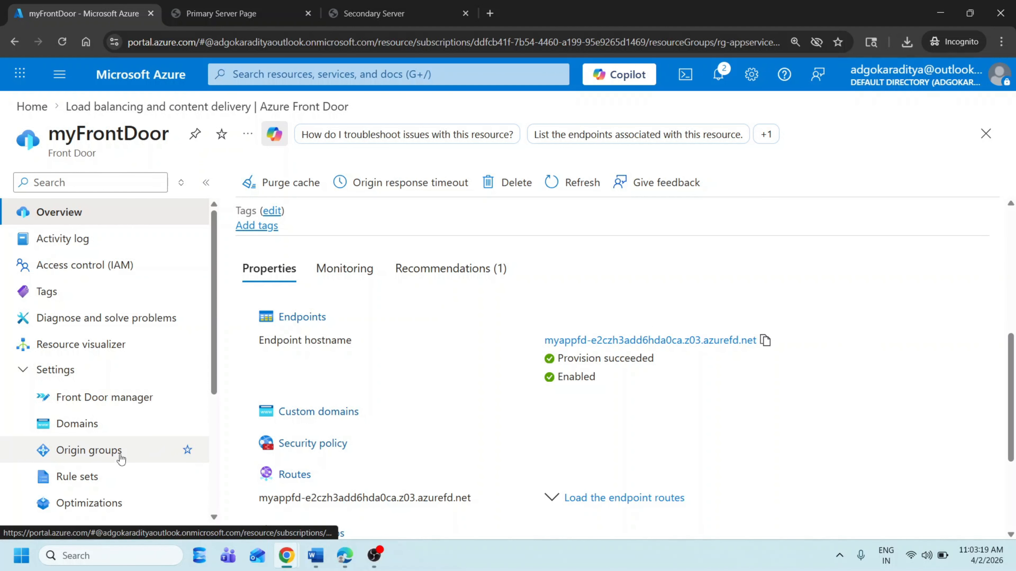
pyautogui.click(103, 454)
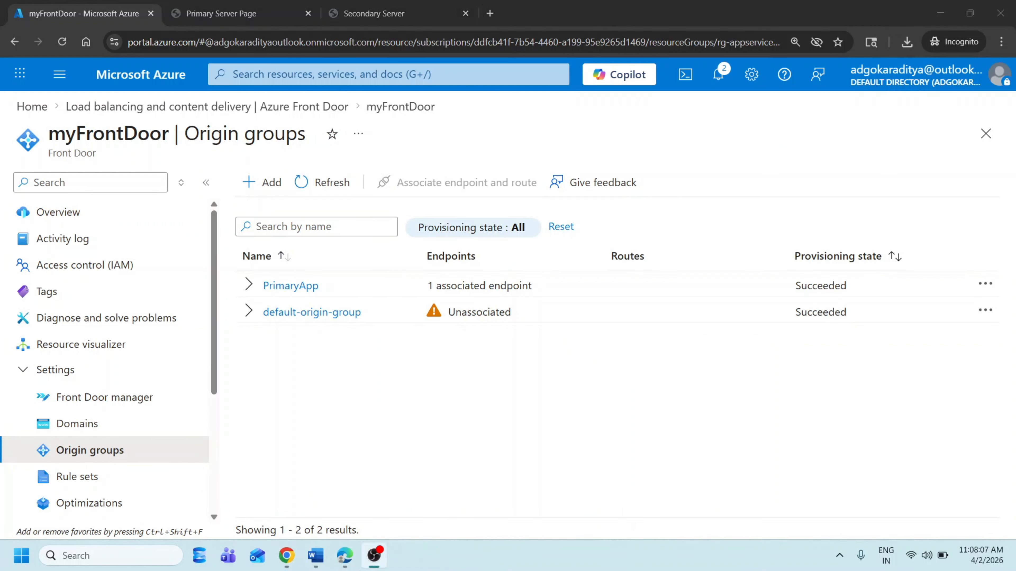
pyautogui.click(582, 328)
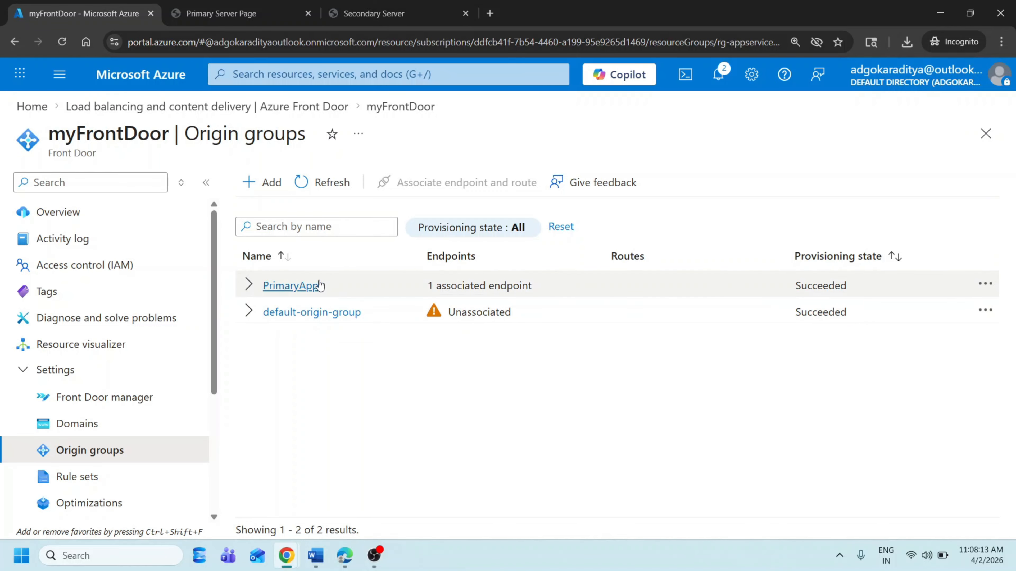
pyautogui.click(270, 198)
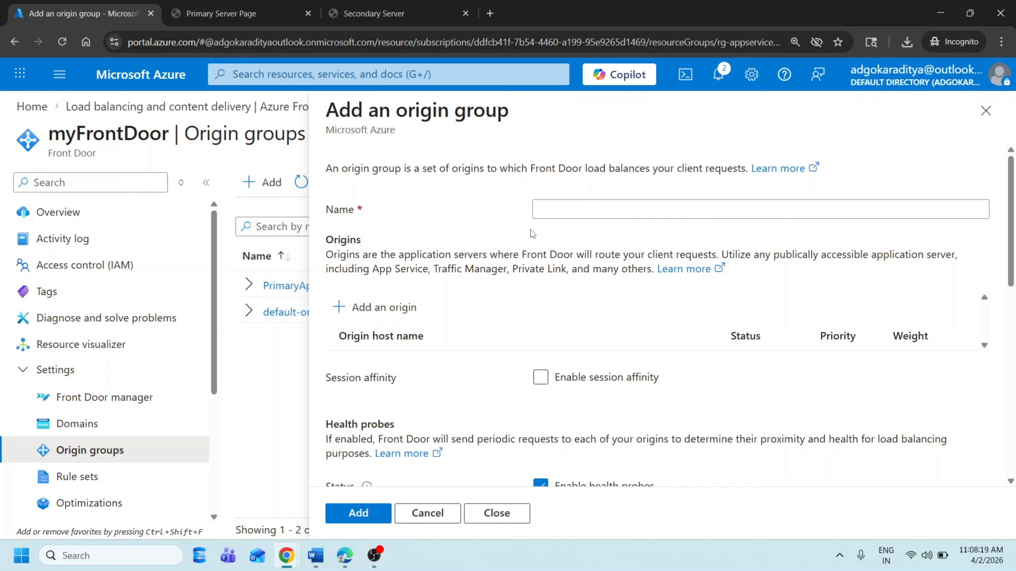
# Look at the primary and secondary server websites that the origin group should serve.
pyautogui.click(256, 10)
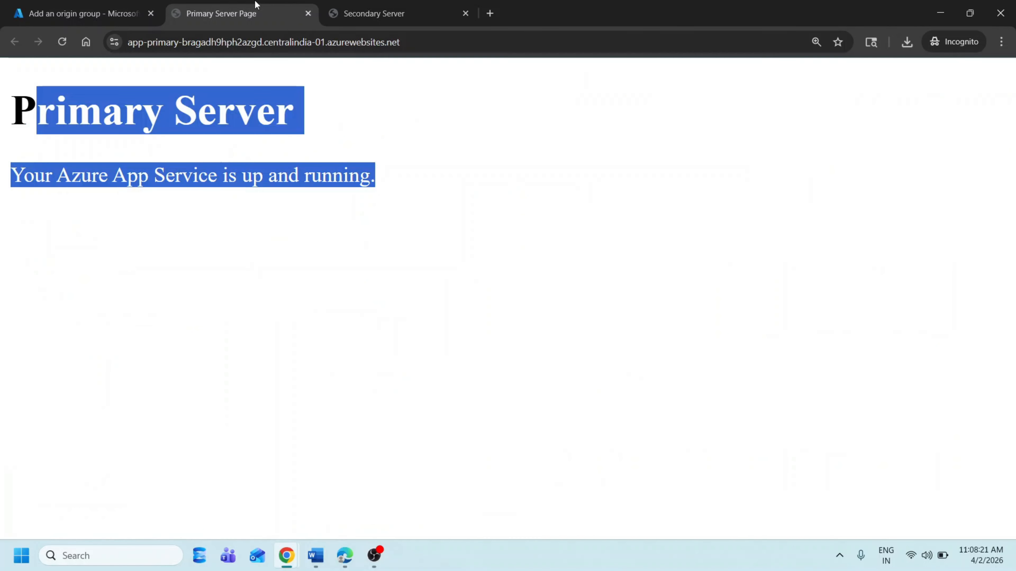
pyautogui.click(437, 11)
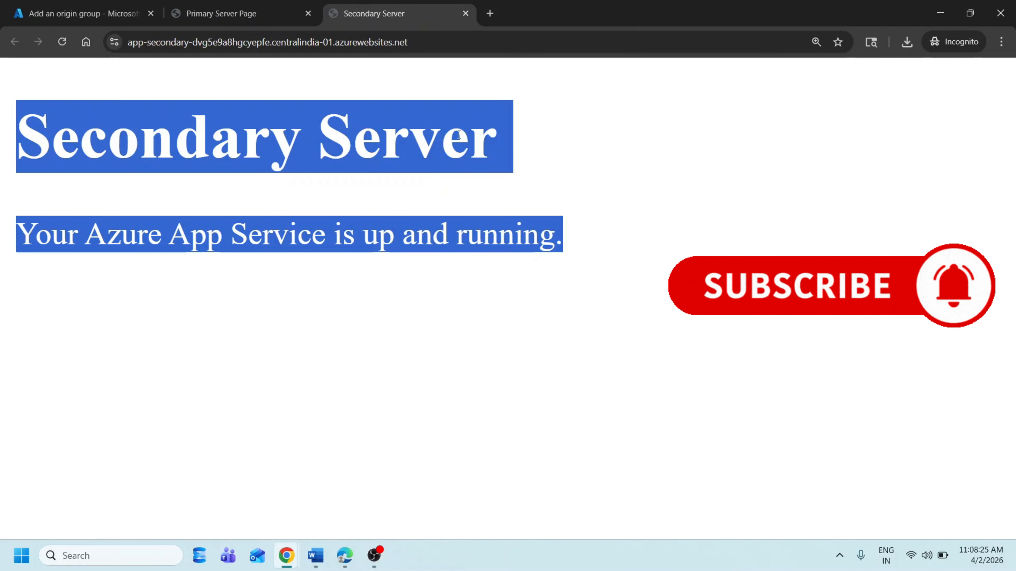
pyautogui.click(461, 227)
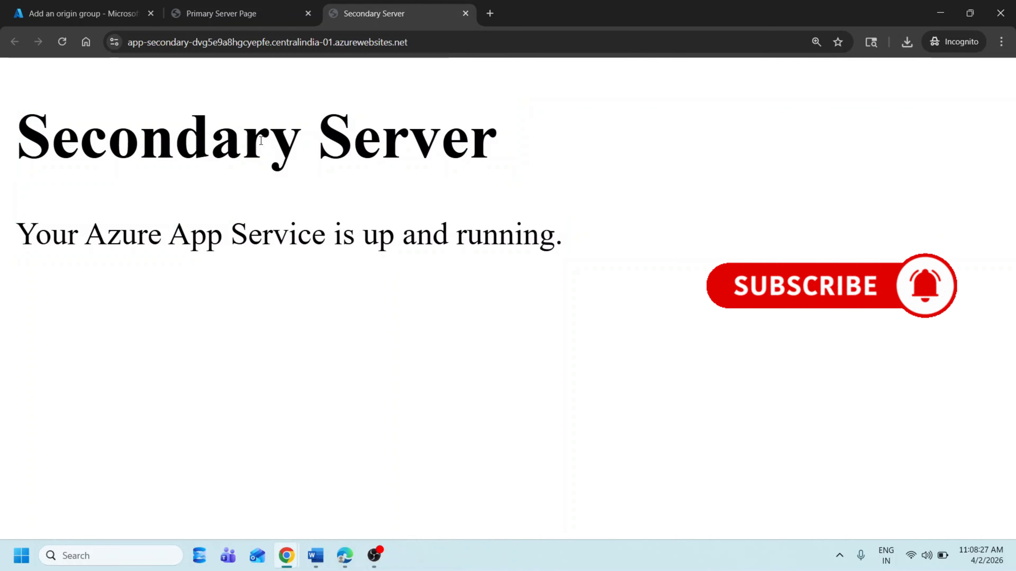
pyautogui.click(60, 11)
pyautogui.click(325, 8)
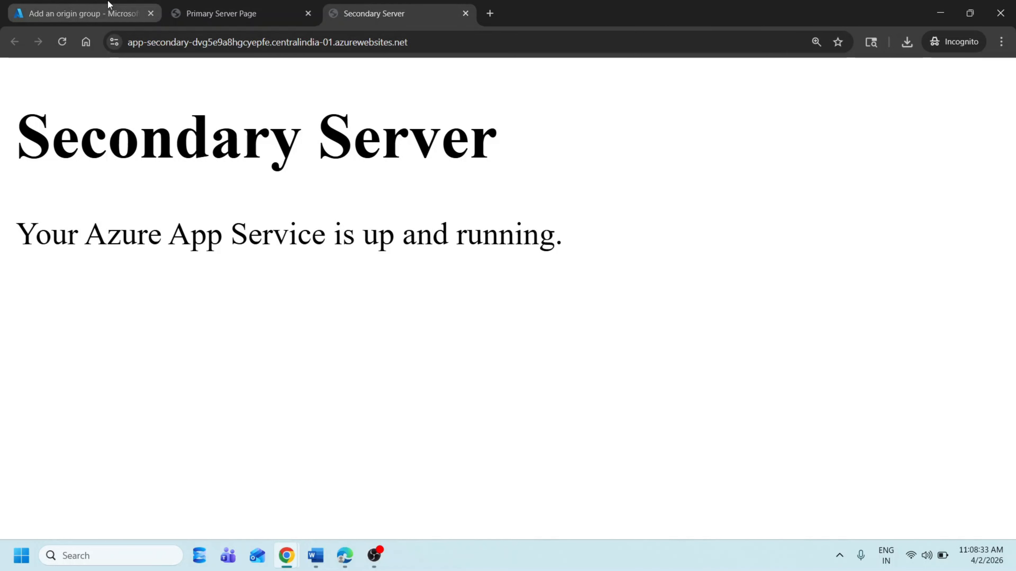
# Return to the Azure portal and name the new origin group mynew.
pyautogui.click(106, 11)
pyautogui.click(567, 214)
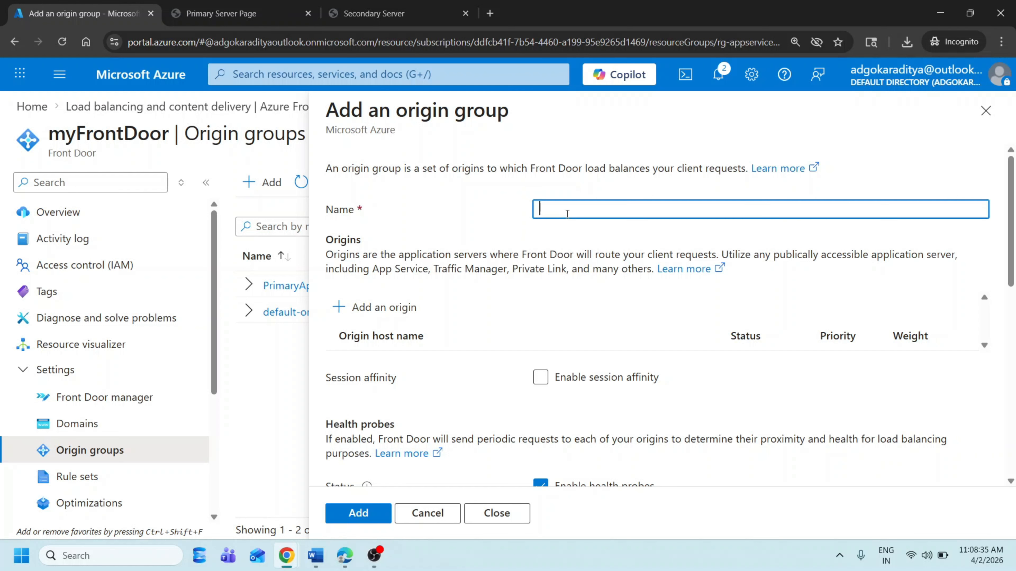
pyautogui.write('mynew')
pyautogui.click(380, 317)
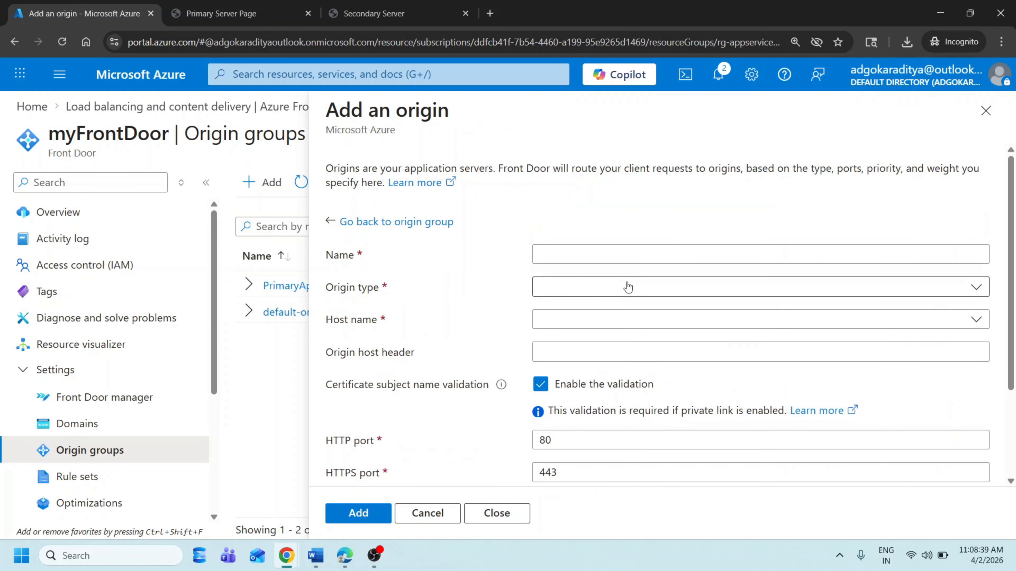
pyautogui.click(647, 249)
pyautogui.write('f')
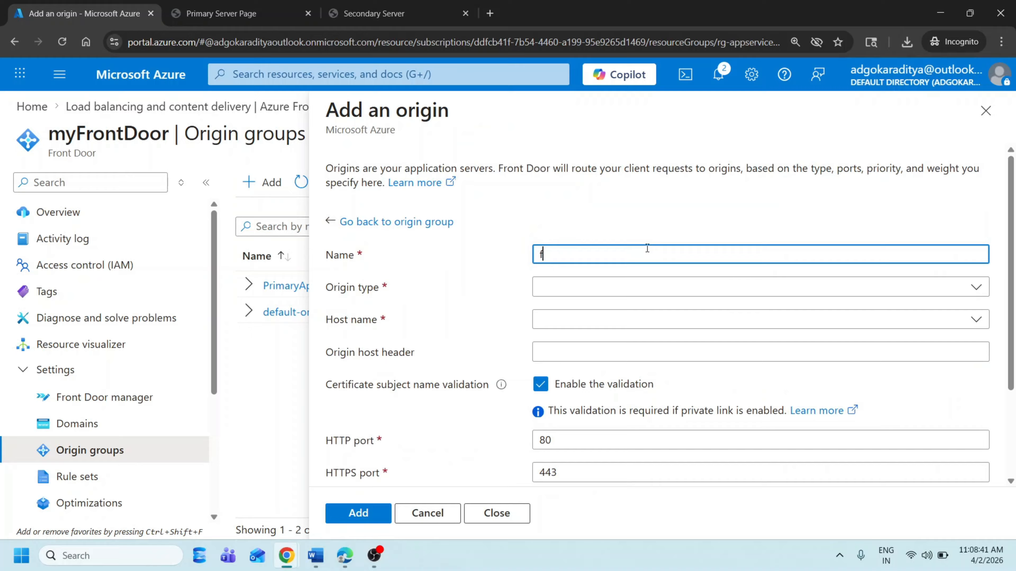
pyautogui.write('irstserve')
pyautogui.click(694, 288)
pyautogui.click(574, 452)
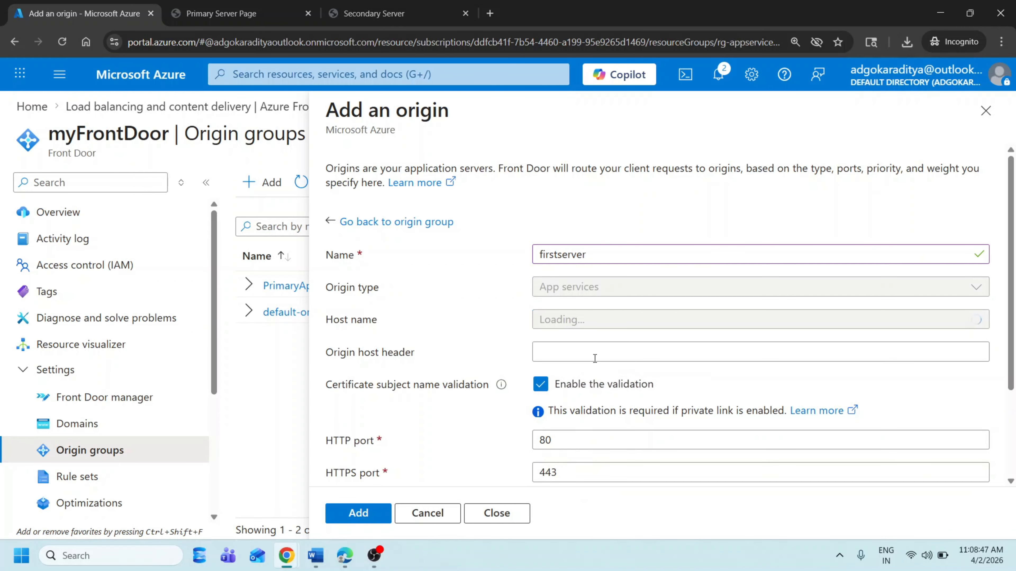
pyautogui.click(614, 320)
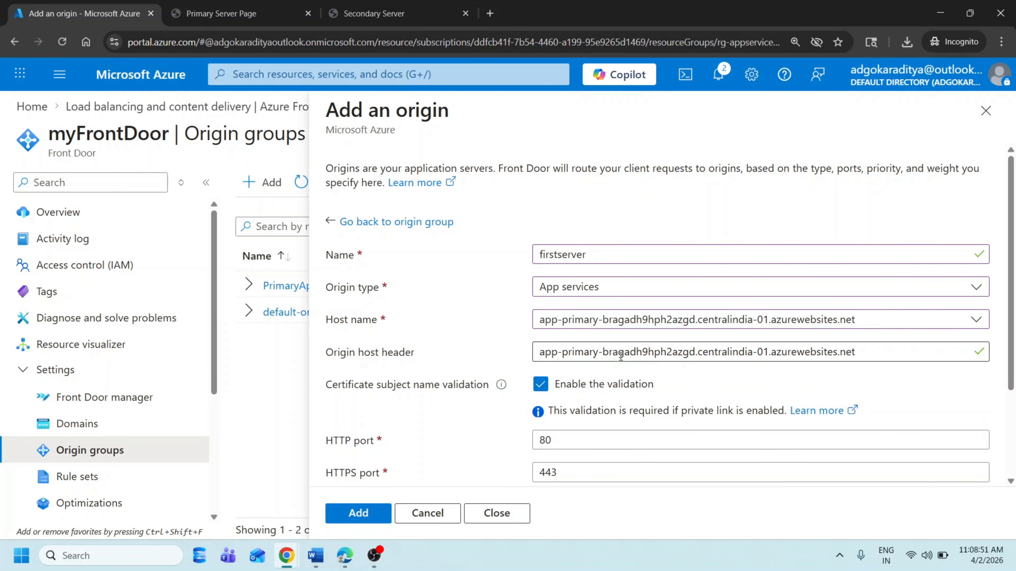
pyautogui.scroll(-3, 588, 400)
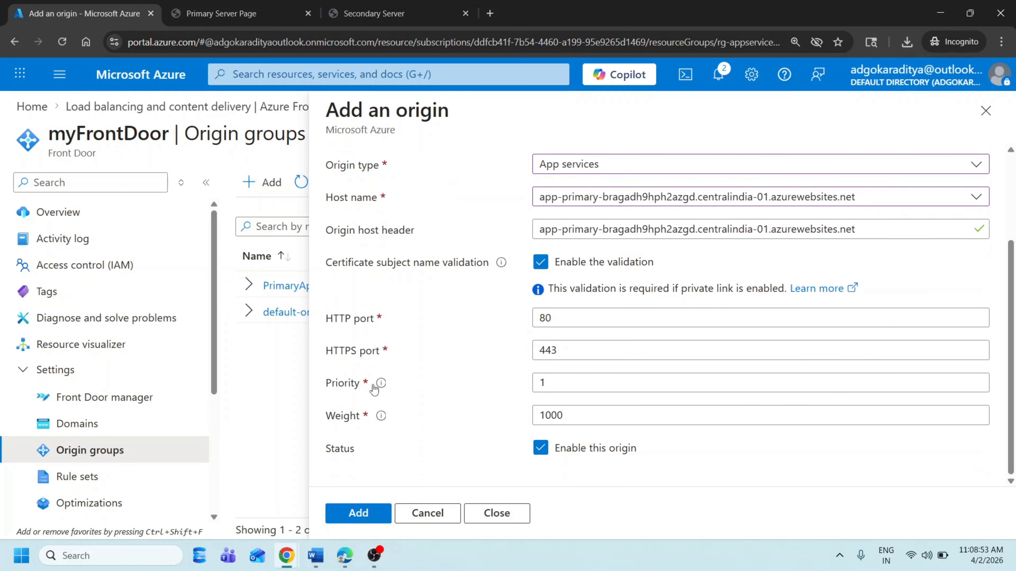
pyautogui.doubleClick(540, 383)
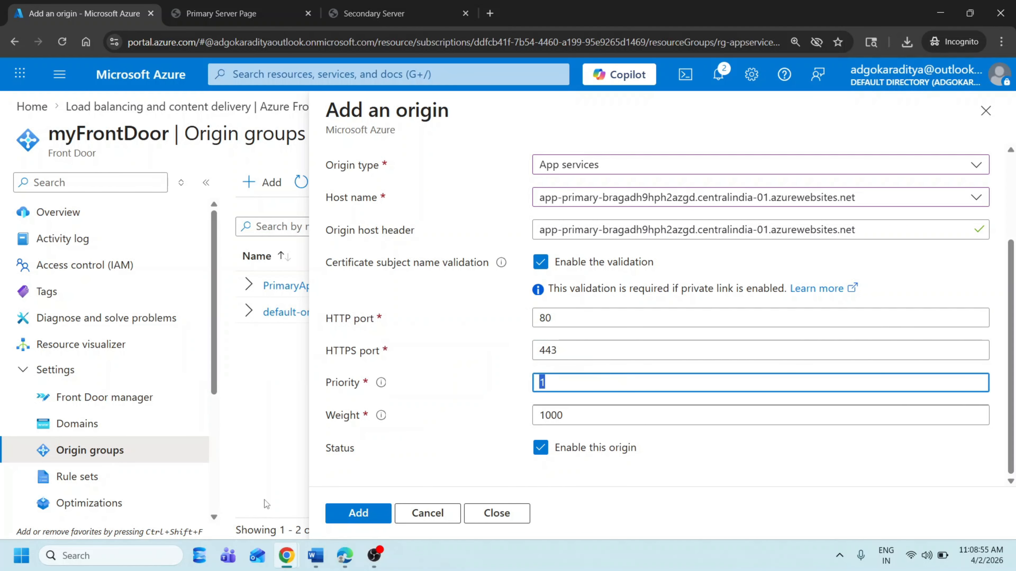
pyautogui.click(444, 514)
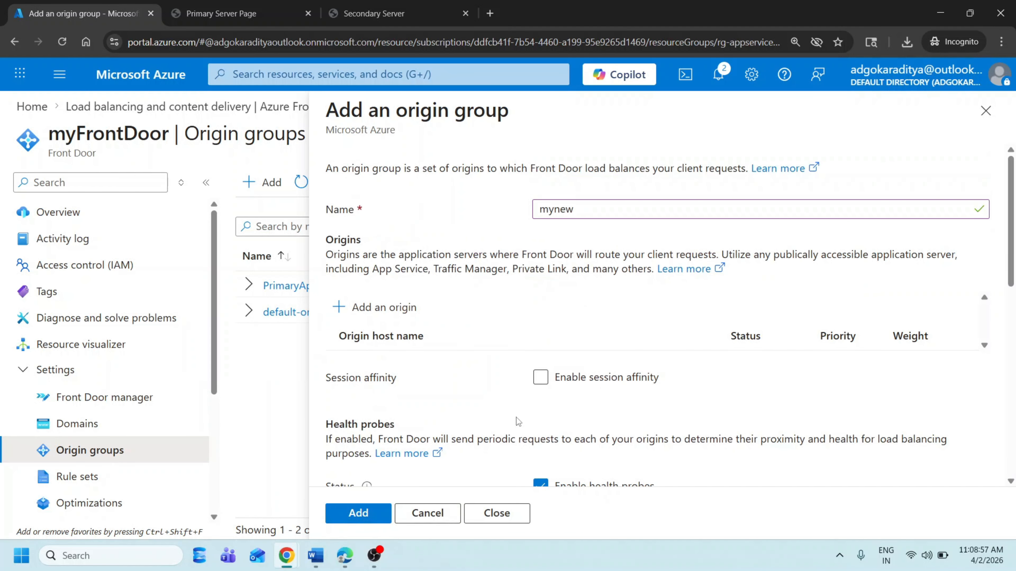
pyautogui.click(460, 508)
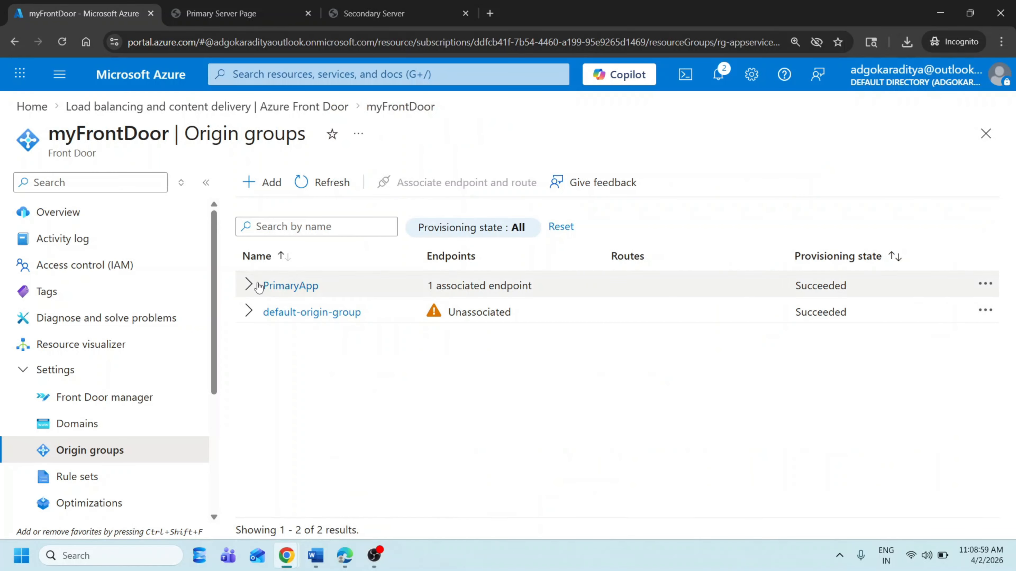
# Examine the PrimaryApp origin group's associated endpoint and route, and the status, priority and weight of its origins.
pyautogui.click(248, 285)
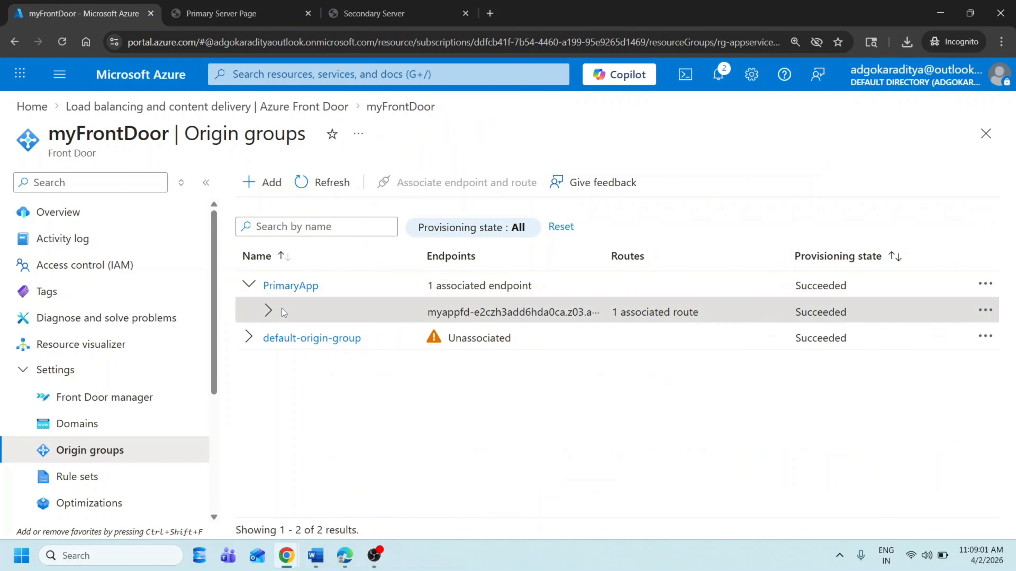
pyautogui.click(263, 315)
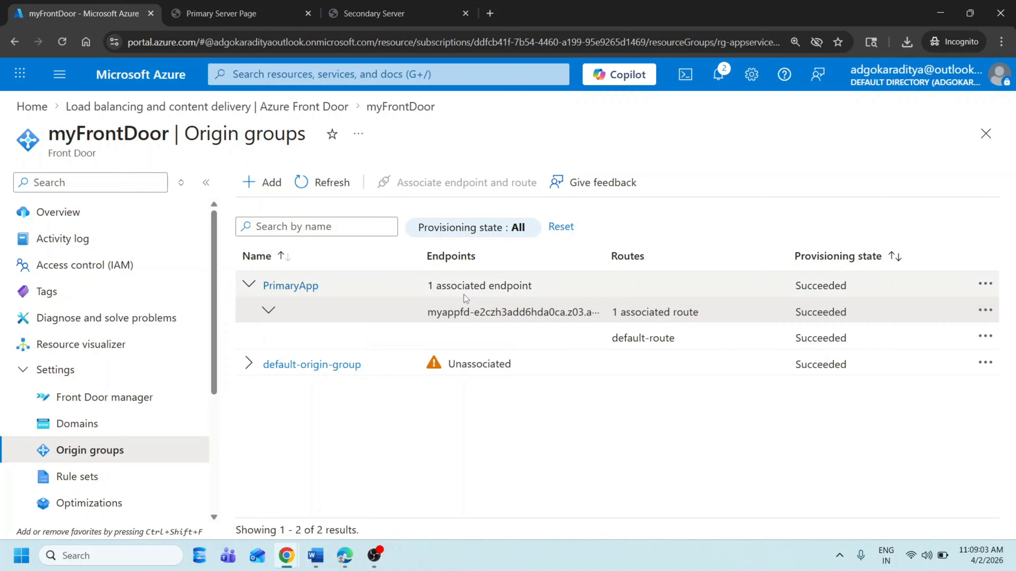
pyautogui.click(308, 293)
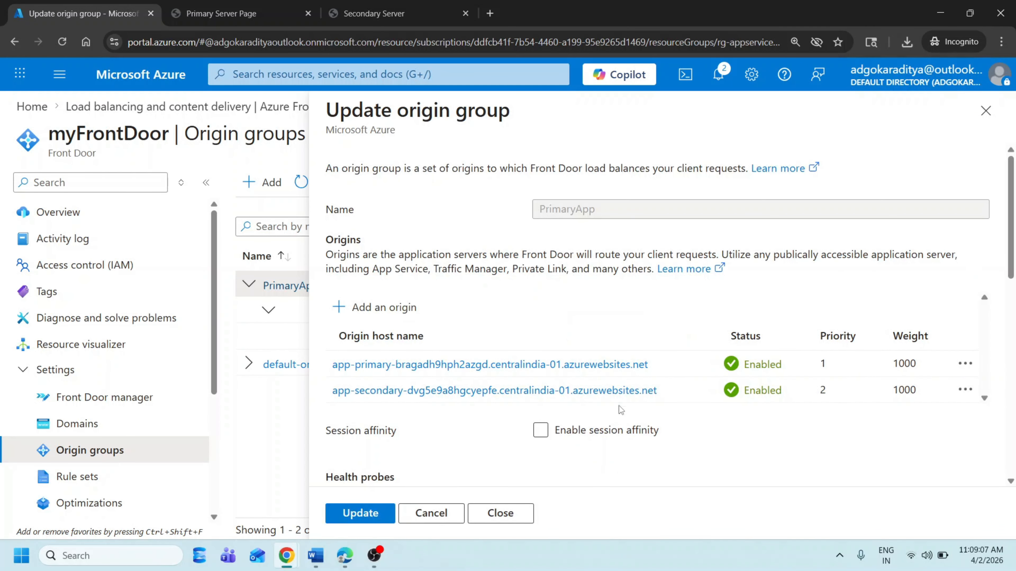
pyautogui.moveTo(322, 365); pyautogui.dragTo(627, 380)
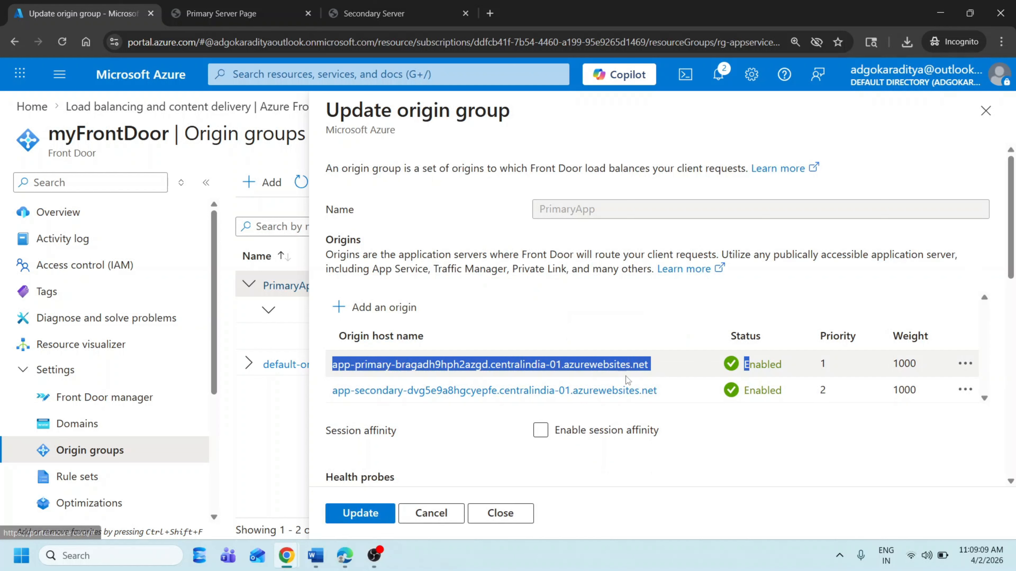
pyautogui.moveTo(328, 391); pyautogui.dragTo(658, 390)
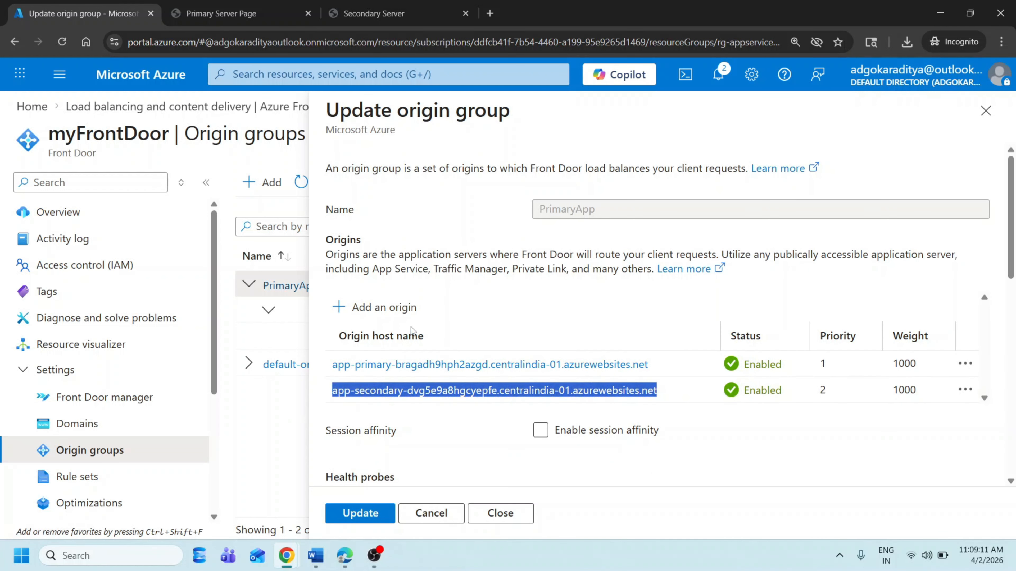
pyautogui.moveTo(728, 365); pyautogui.dragTo(802, 365)
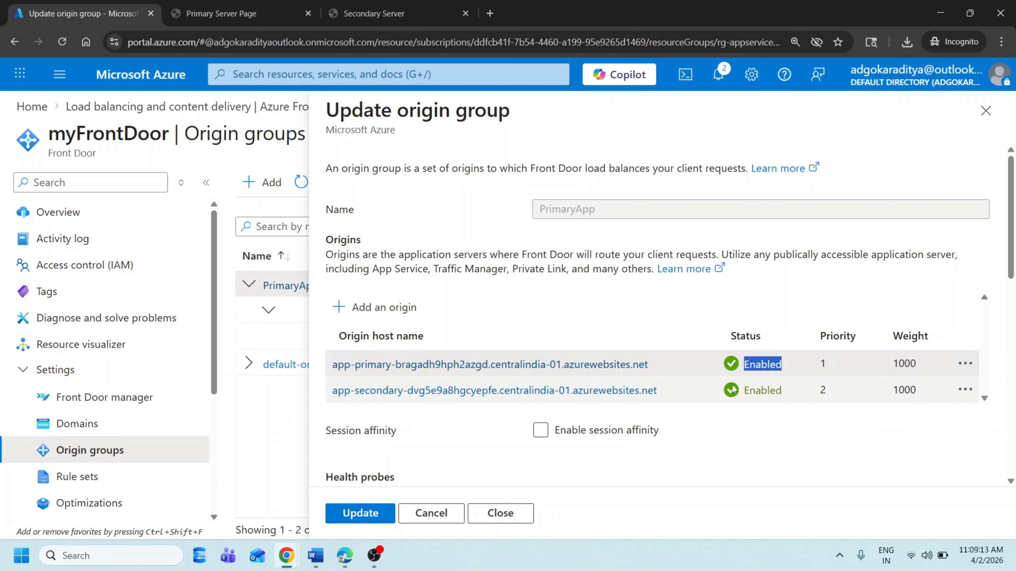
pyautogui.moveTo(722, 390); pyautogui.dragTo(844, 398)
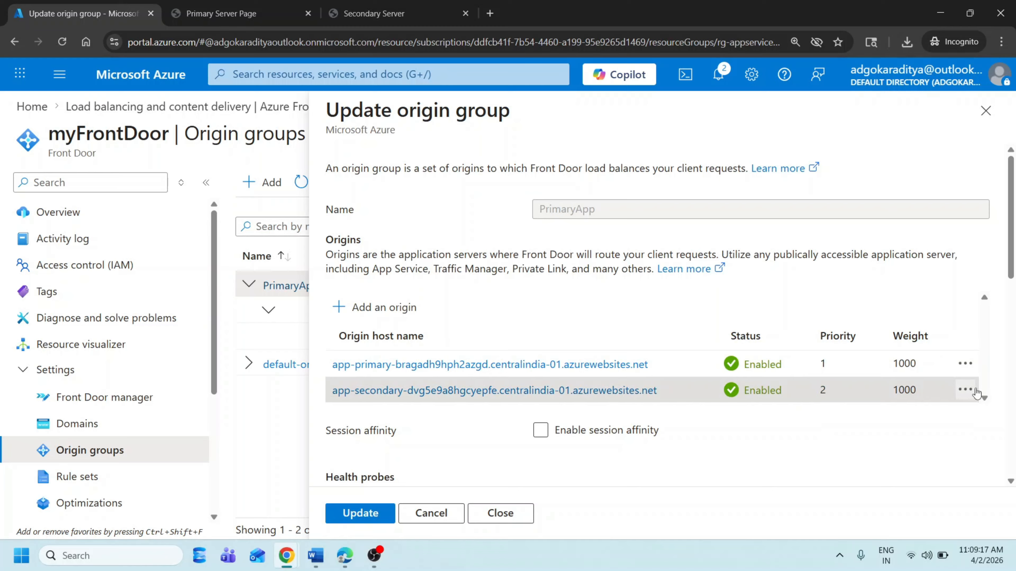
pyautogui.click(965, 365)
pyautogui.click(954, 315)
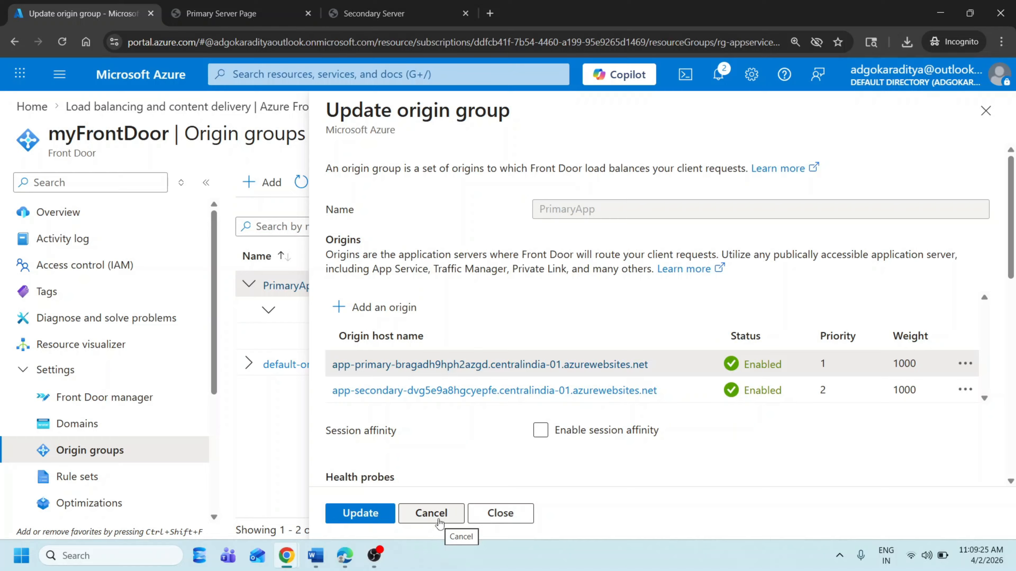
pyautogui.click(440, 520)
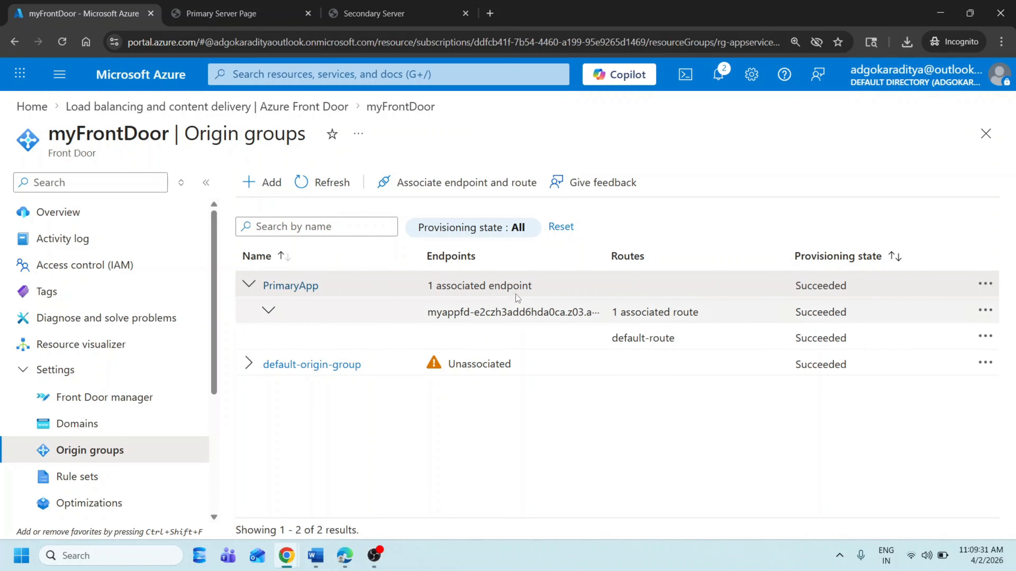
# Open the myFrontDoor overview and copy the endpoint hostname from its properties.
pyautogui.click(204, 4)
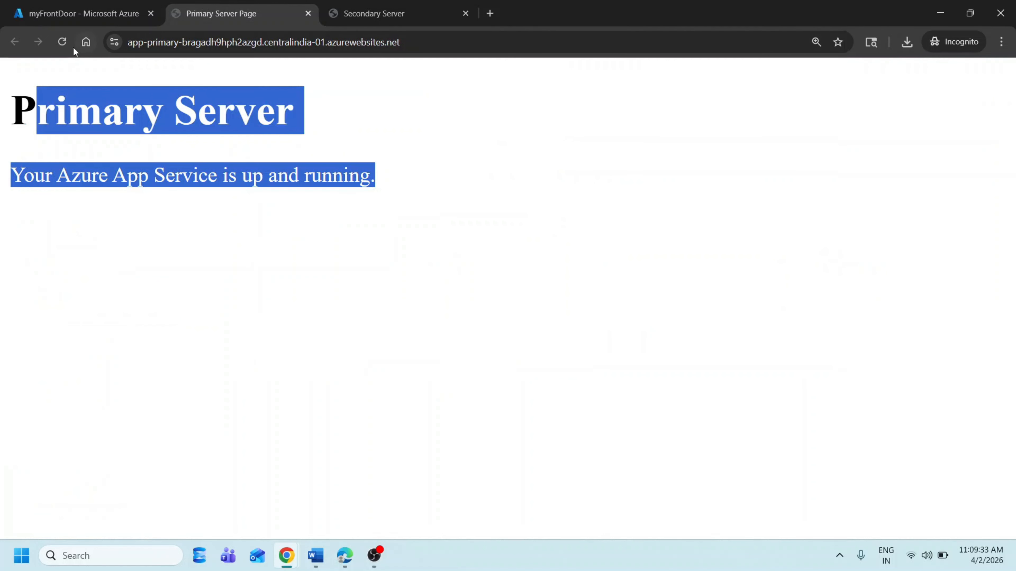
pyautogui.click(351, 8)
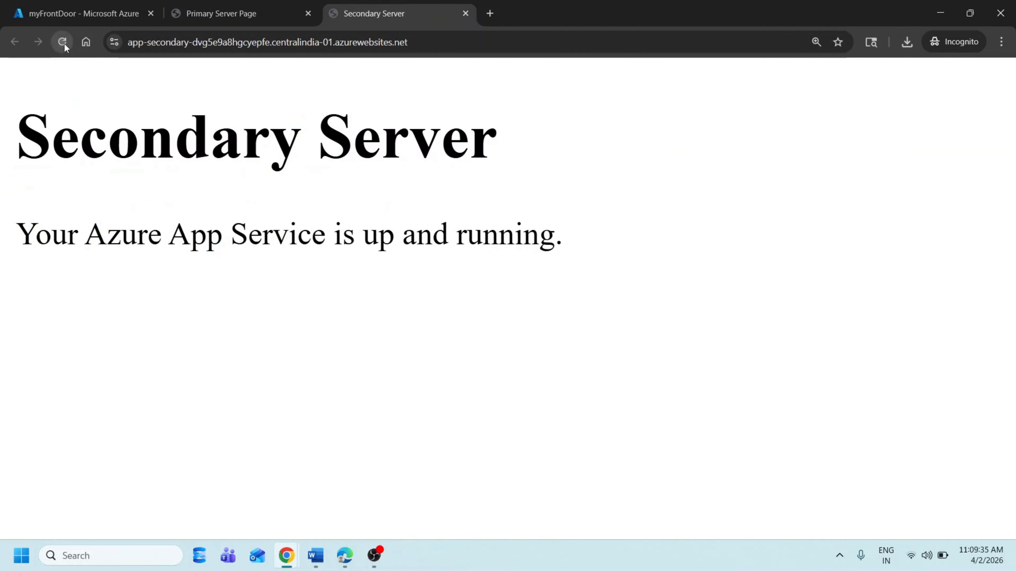
pyautogui.click(94, 4)
pyautogui.click(64, 218)
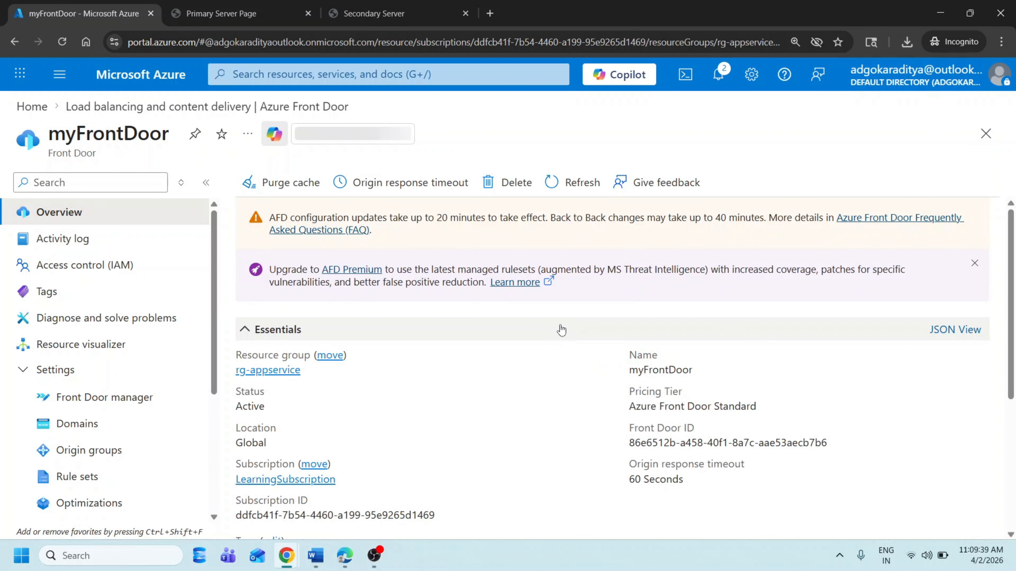
pyautogui.scroll(-5, 568, 360)
pyautogui.scroll(-3, 576, 379)
pyautogui.moveTo(259, 343); pyautogui.dragTo(402, 344)
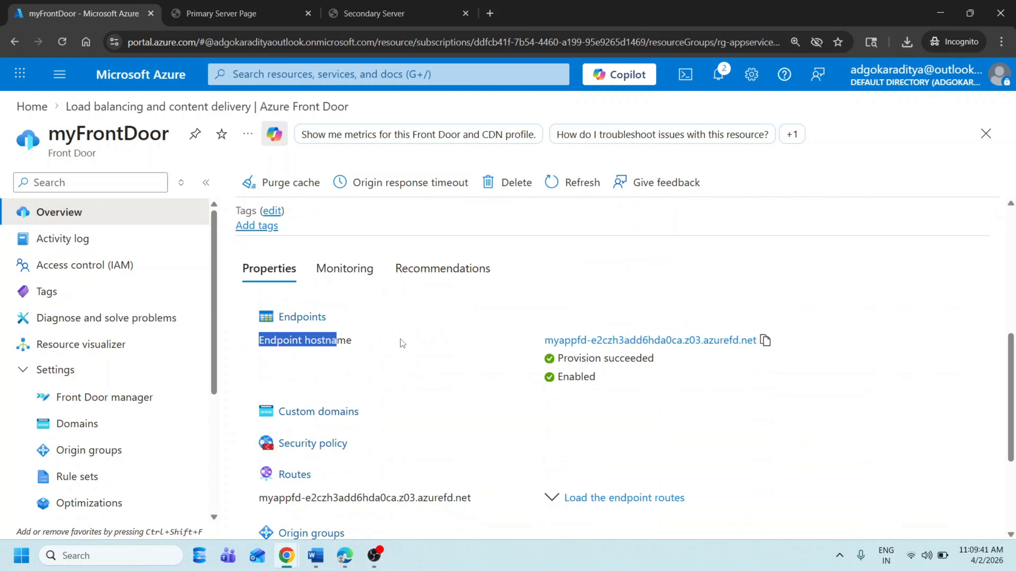
pyautogui.click(766, 342)
pyautogui.click(768, 340)
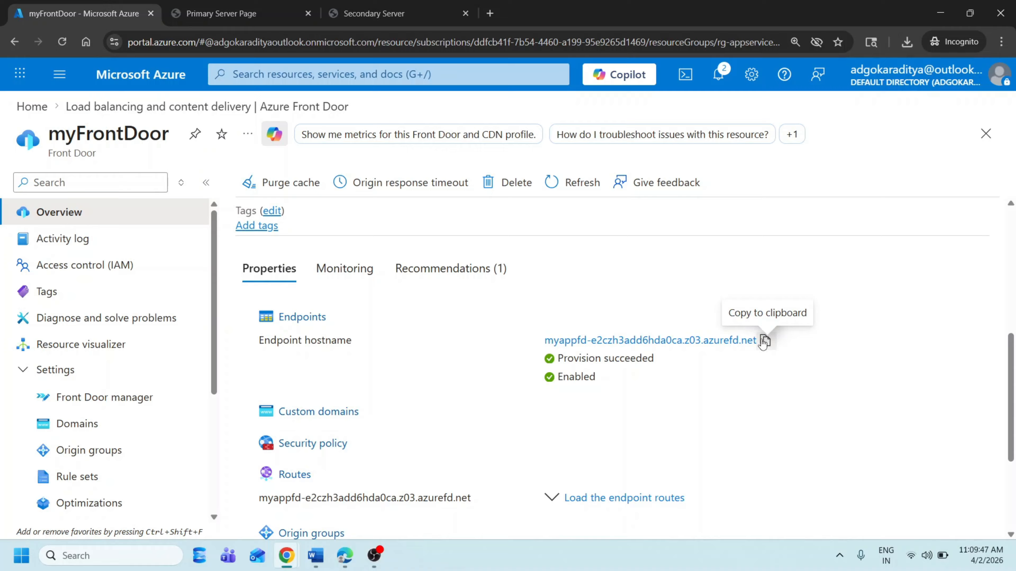
# Compare the primary and secondary server websites, and copy the endpoint hostname from the myFrontDoor overview again.
pyautogui.click(247, 5)
pyautogui.click(400, 7)
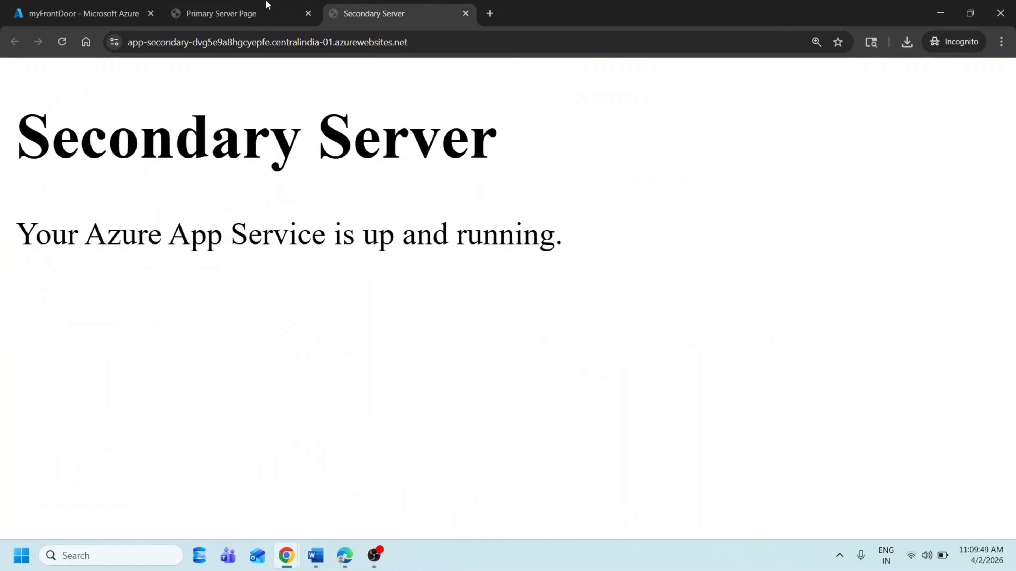
pyautogui.click(265, 4)
pyautogui.click(436, 10)
pyautogui.click(240, 4)
pyautogui.click(140, 5)
pyautogui.click(297, 5)
pyautogui.click(385, 4)
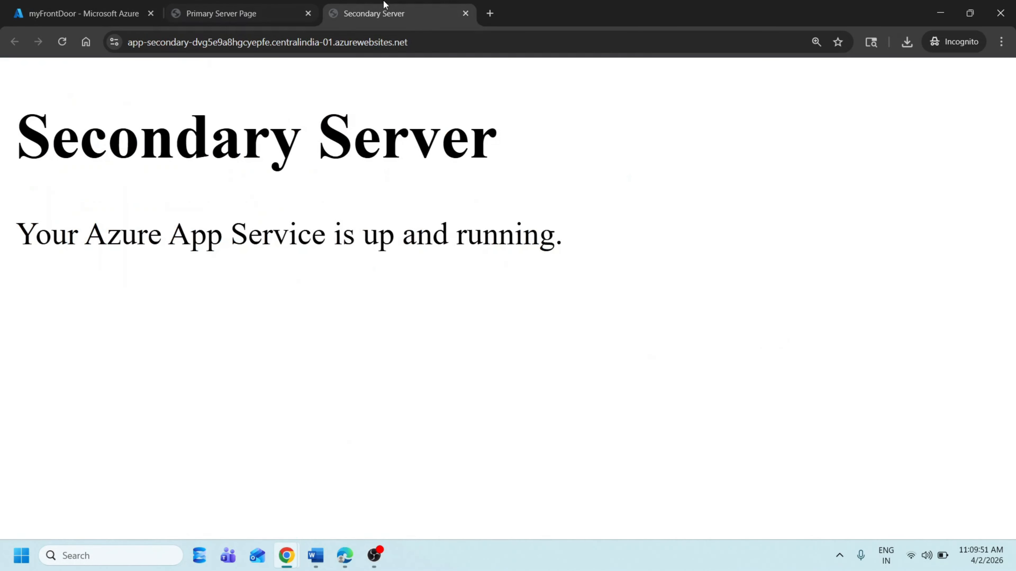
pyautogui.click(294, 6)
pyautogui.click(102, 7)
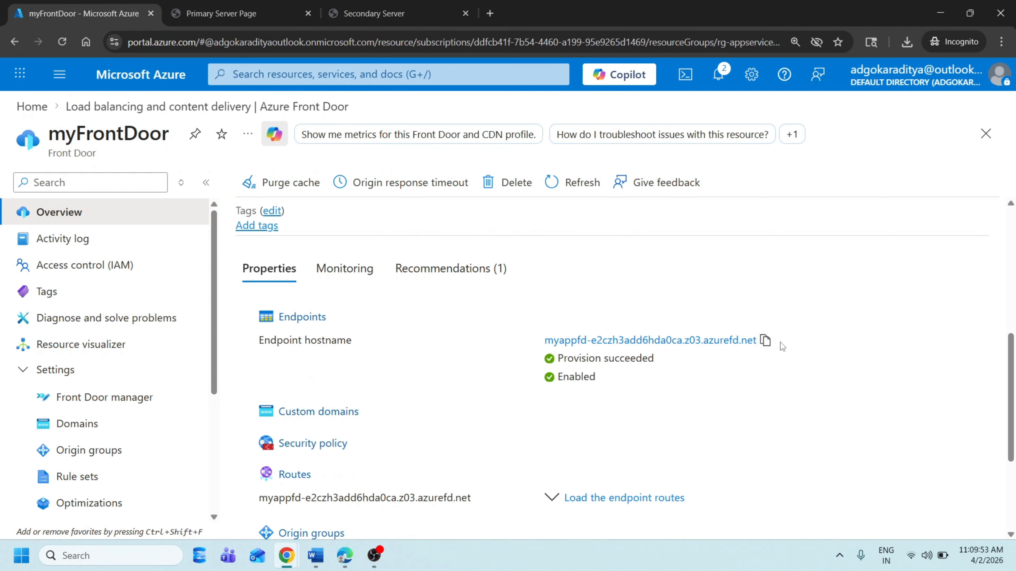
pyautogui.click(764, 341)
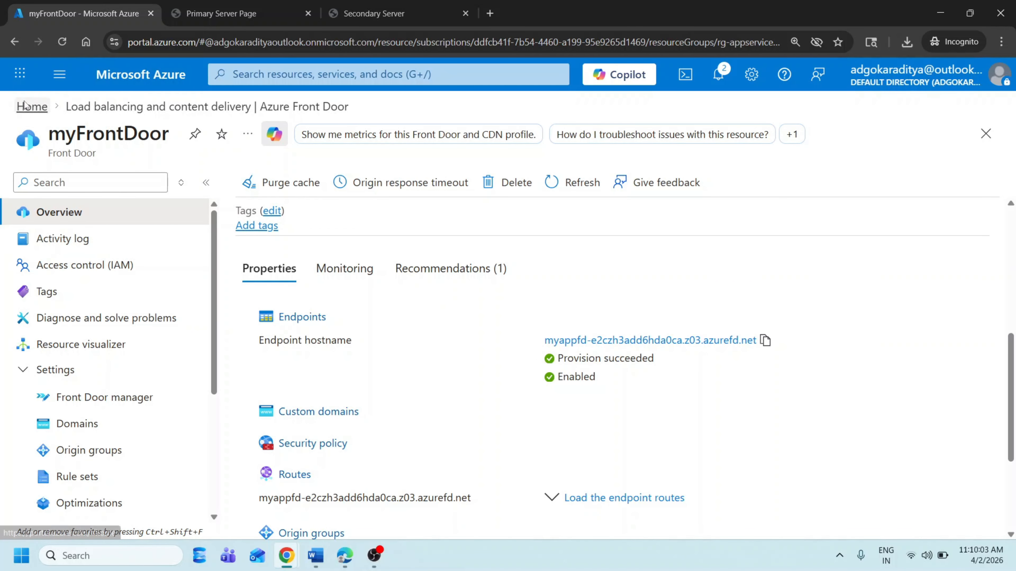
# Return to the Azure Front Door list and start creating another Front Door profile with Quick create.
pyautogui.click(32, 106)
pyautogui.click(202, 180)
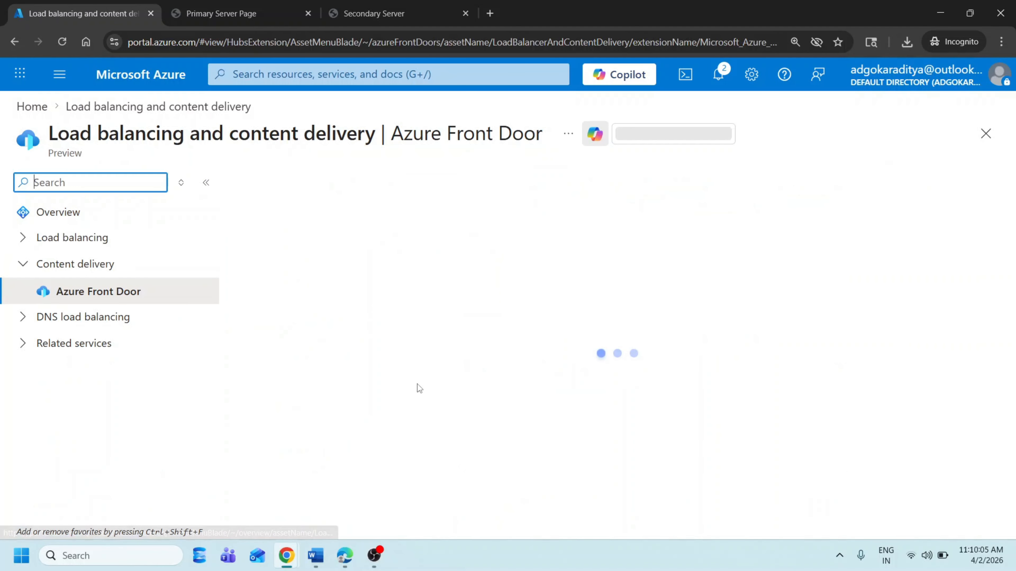
pyautogui.click(265, 191)
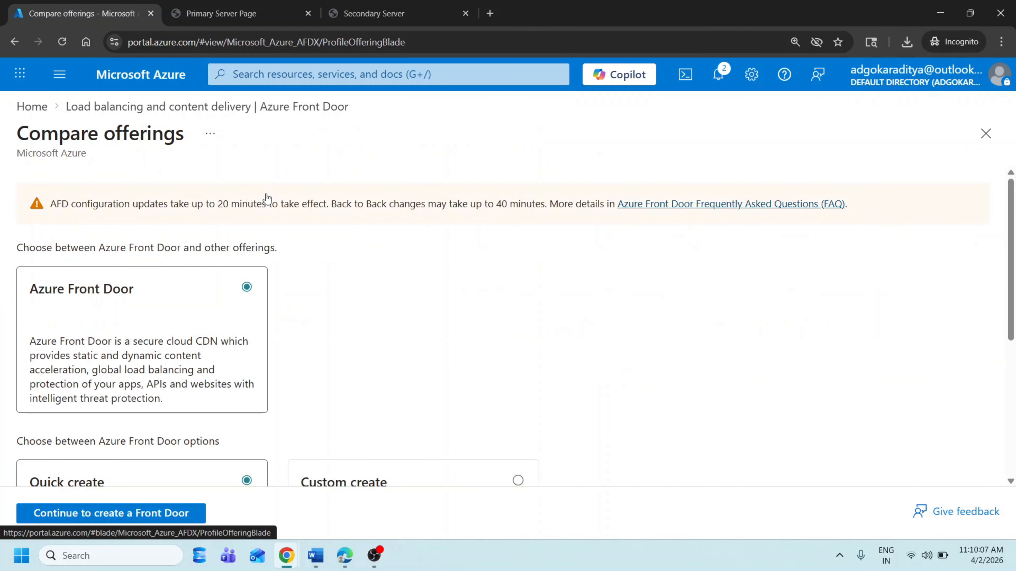
pyautogui.scroll(-5, 162, 461)
pyautogui.click(120, 519)
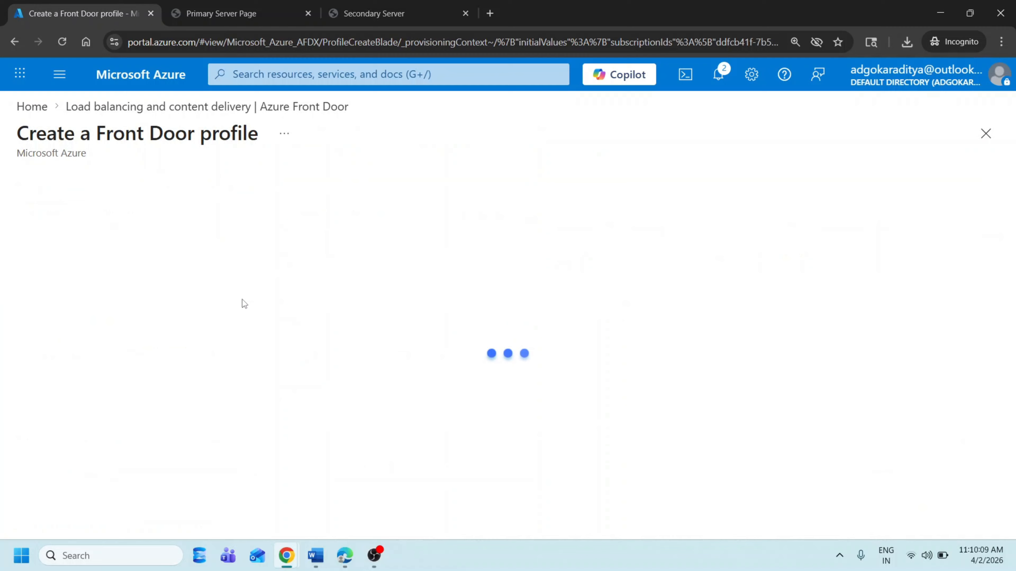
# Set the new profile's origin type to App services and its origin host name to app-primary-bragadh9hph2azgd.centralindia-01.azurewebsites.net.
pyautogui.scroll(-5, 328, 369)
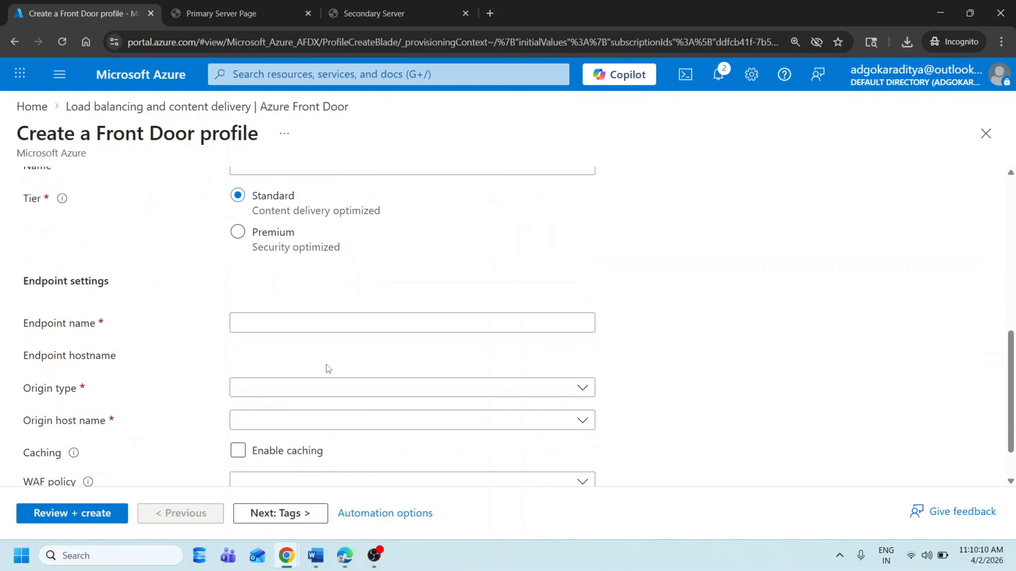
pyautogui.click(377, 326)
pyautogui.click(326, 389)
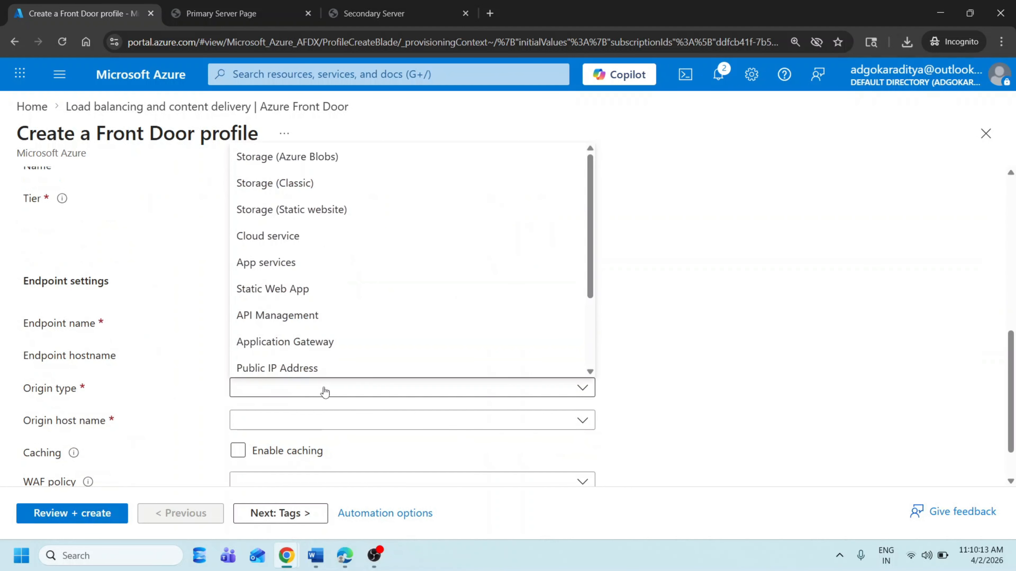
pyautogui.click(301, 273)
pyautogui.scroll(-1, 351, 437)
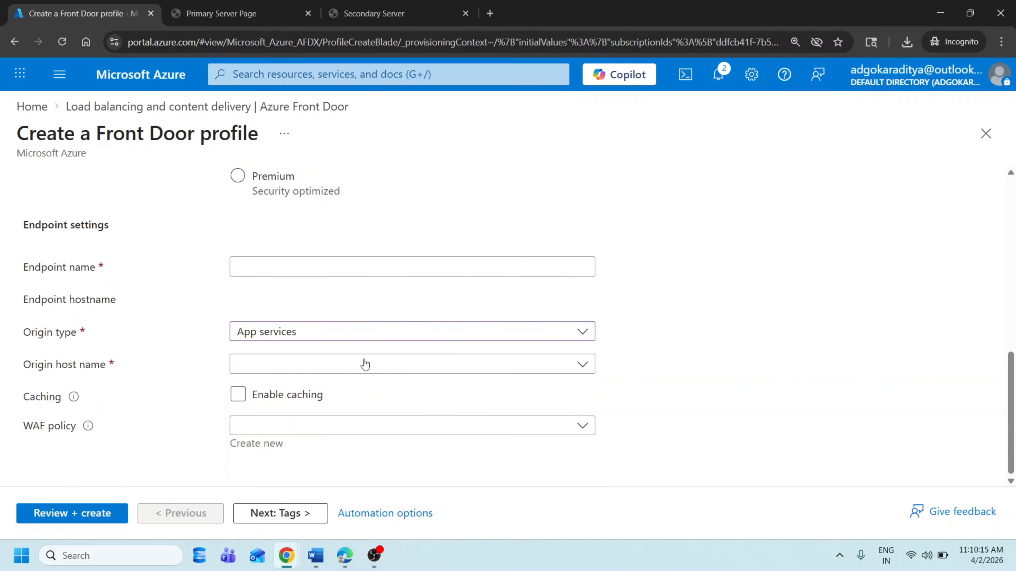
pyautogui.click(352, 364)
pyautogui.click(288, 448)
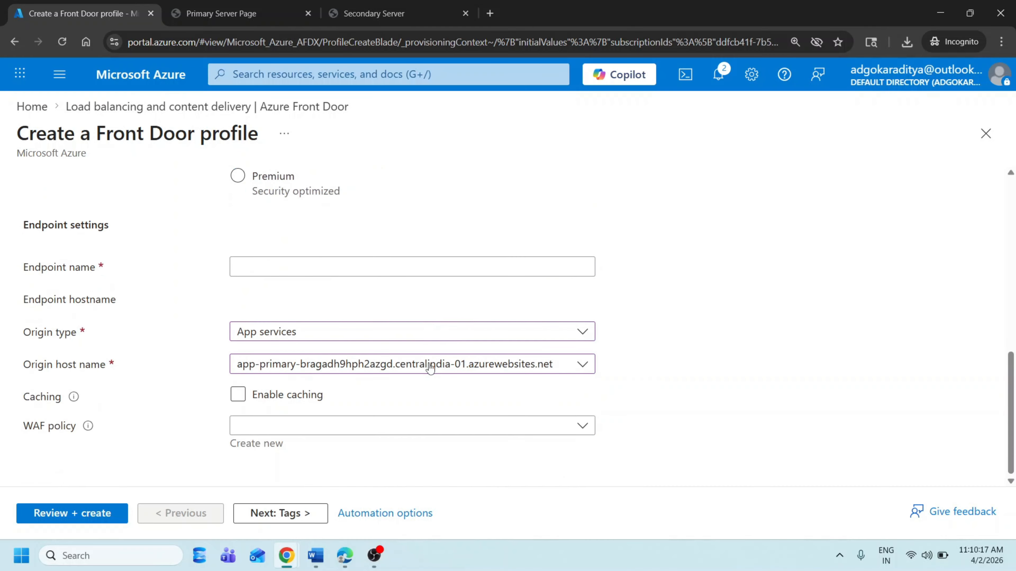
pyautogui.moveTo(557, 365); pyautogui.dragTo(248, 364)
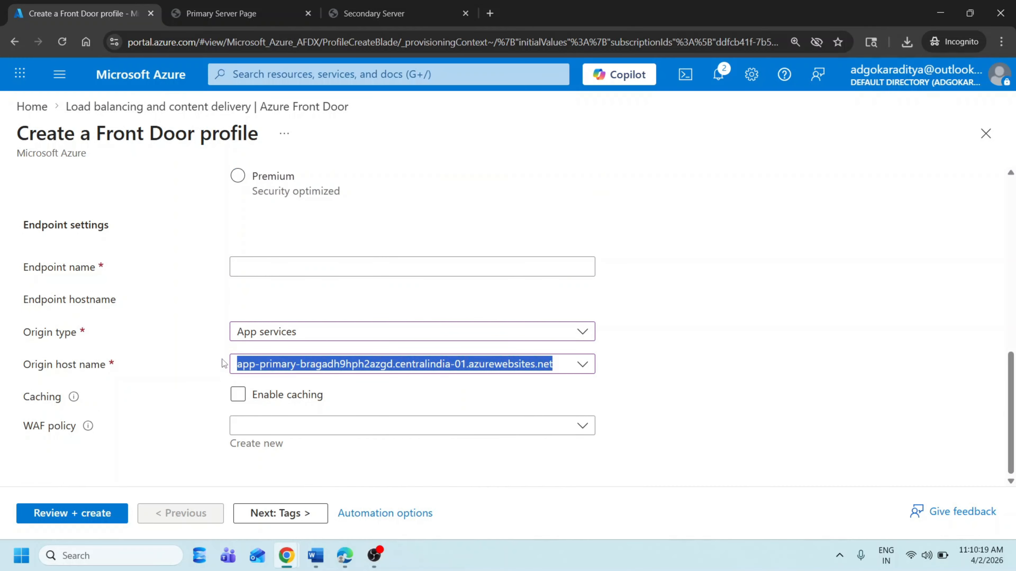
pyautogui.click(208, 359)
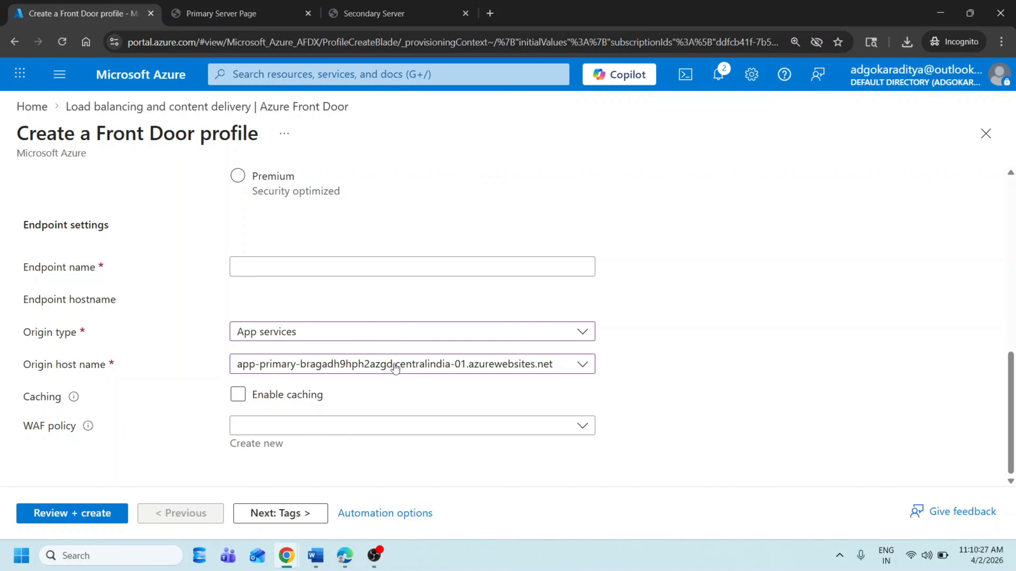
# Duplicate the primary server website's browser tab and load myappfd-e2czh3add6hda0ca.z03.azurefd.net in the copy.
pyautogui.click(188, 8)
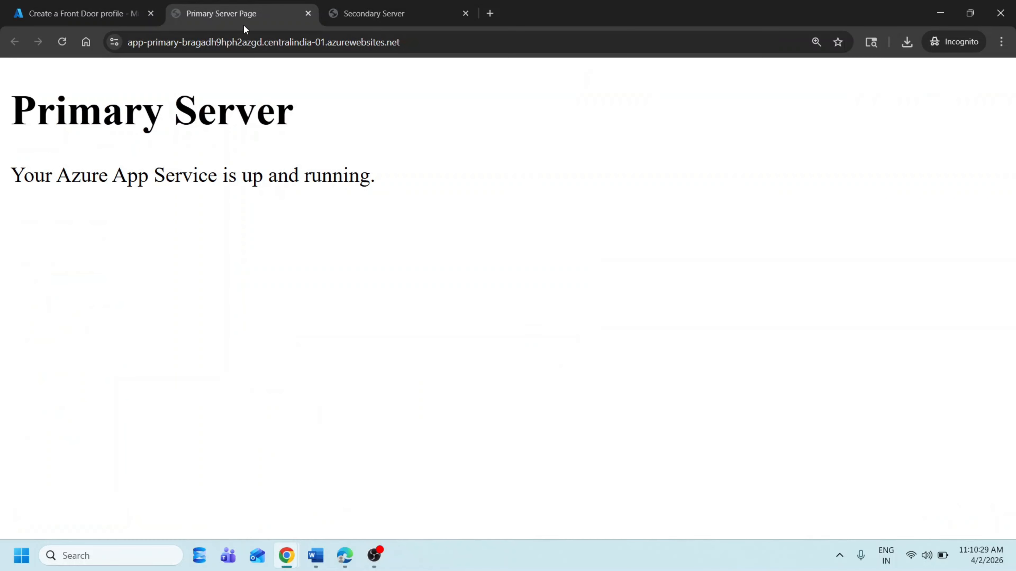
pyautogui.click(301, 42)
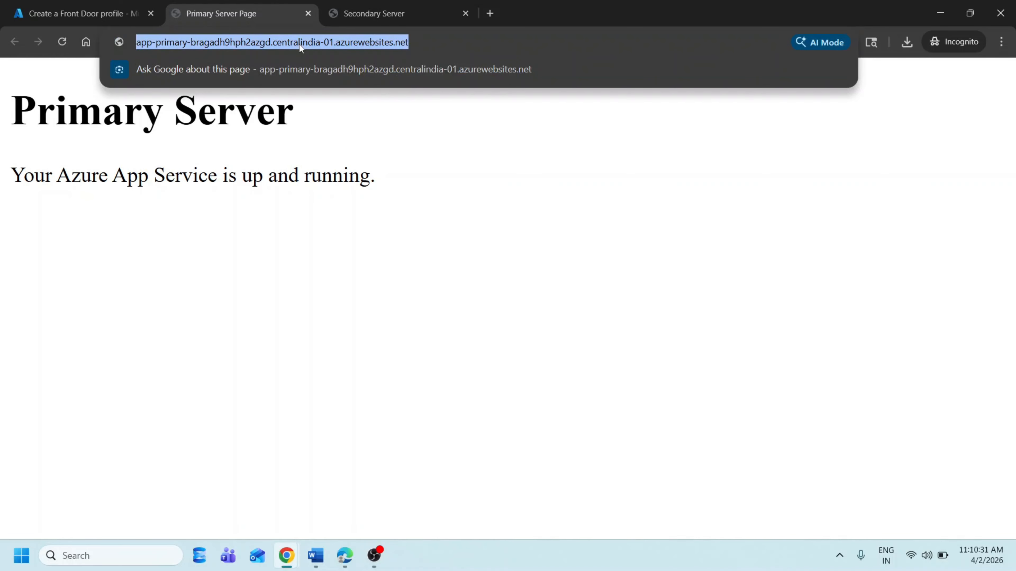
pyautogui.rightClick(265, 20)
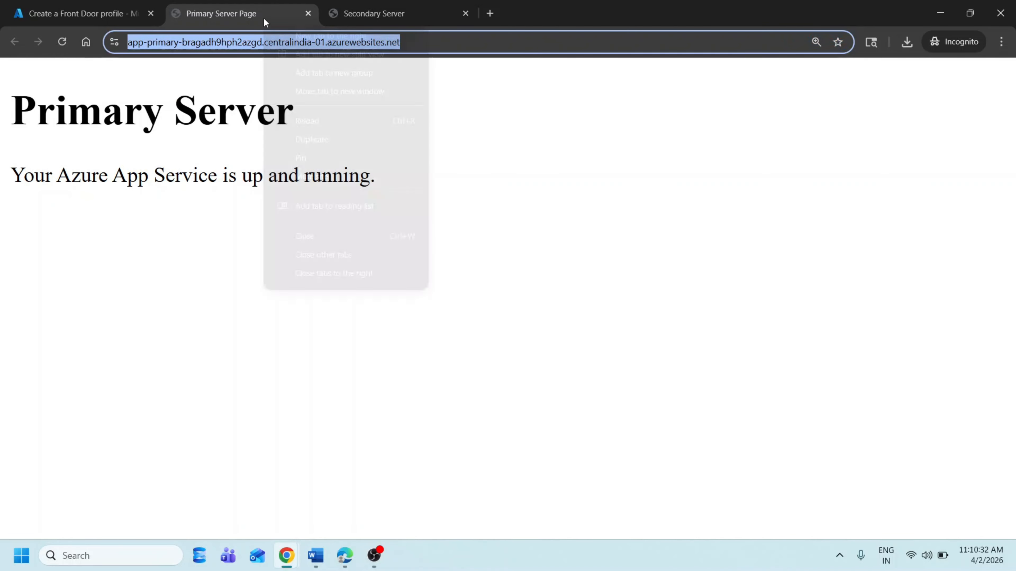
pyautogui.click(312, 139)
pyautogui.click(324, 40)
pyautogui.hotkey('ctrl', 'v')
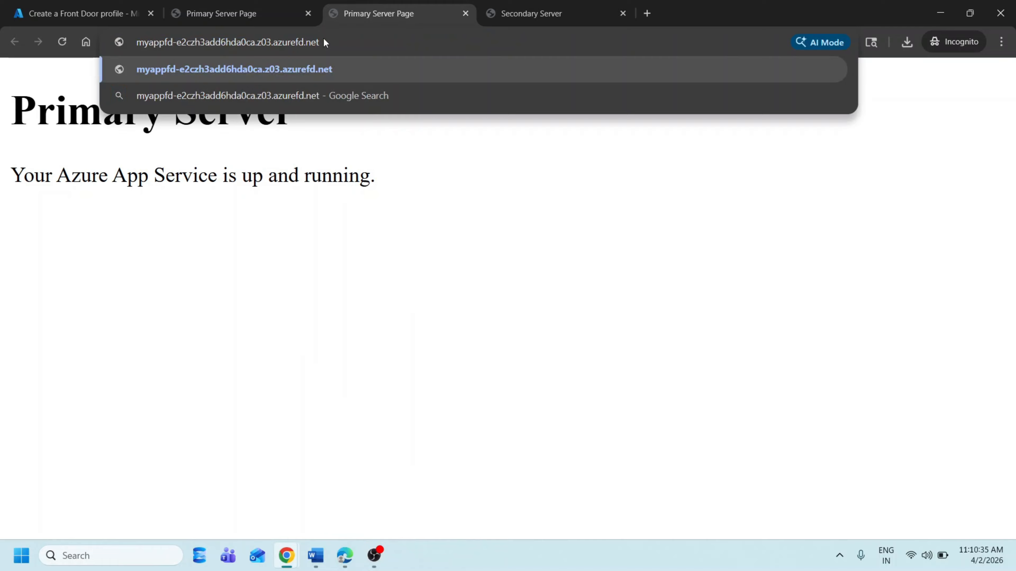
pyautogui.press('Return')
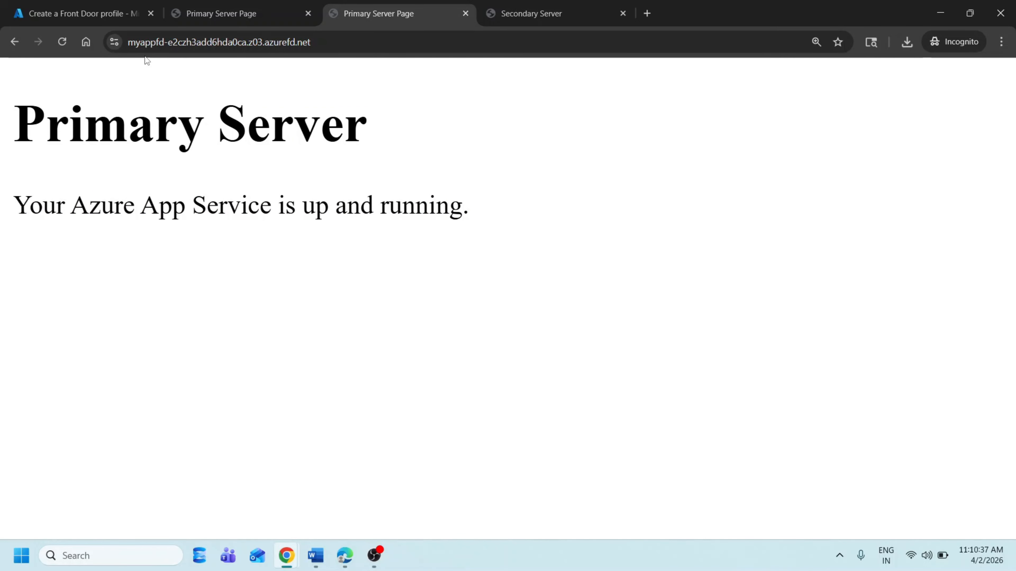
# Discard the unfinished Front Door profile and highlight the endpoint hostname in the myFrontDoor overview's properties.
pyautogui.click(80, 13)
pyautogui.scroll(10, 613, 295)
pyautogui.click(141, 80)
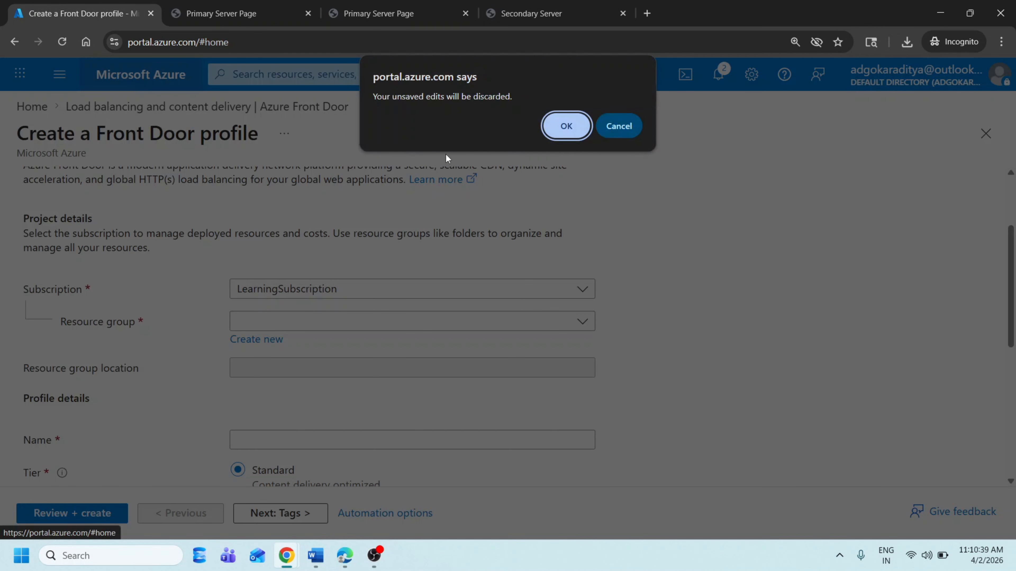
pyautogui.click(566, 125)
pyautogui.click(212, 180)
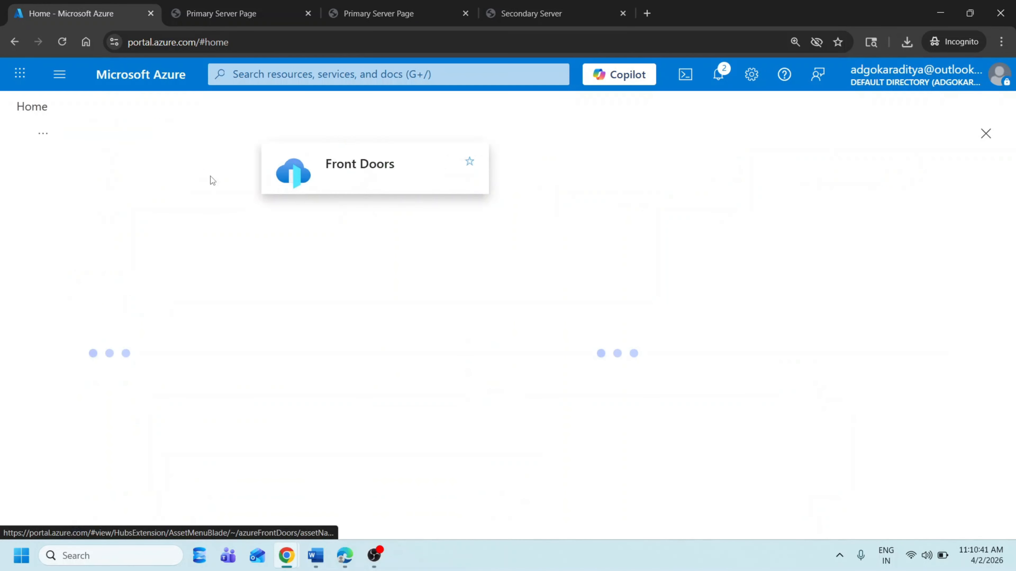
pyautogui.click(325, 327)
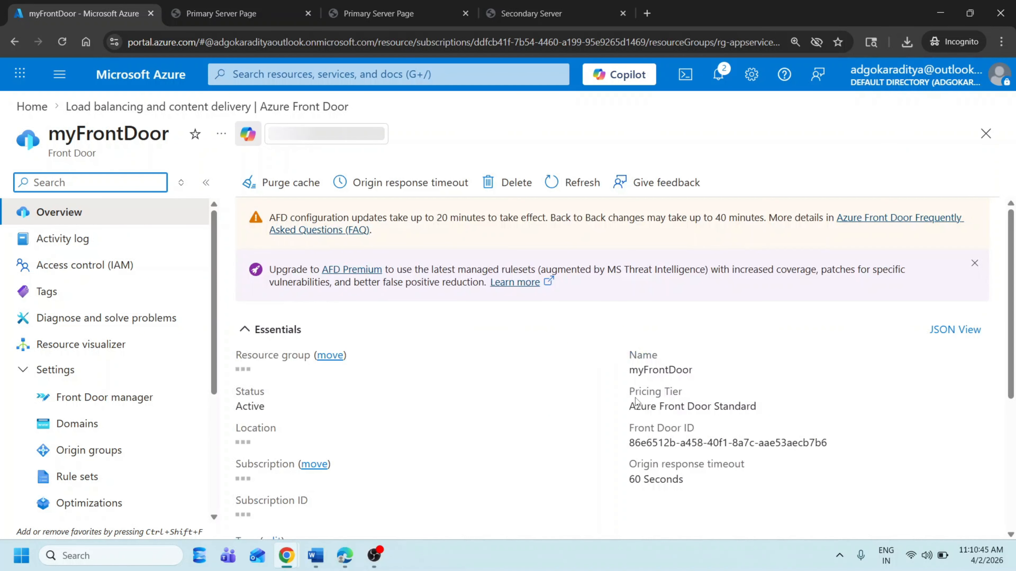
pyautogui.scroll(-8, 636, 401)
pyautogui.moveTo(534, 315); pyautogui.dragTo(790, 304)
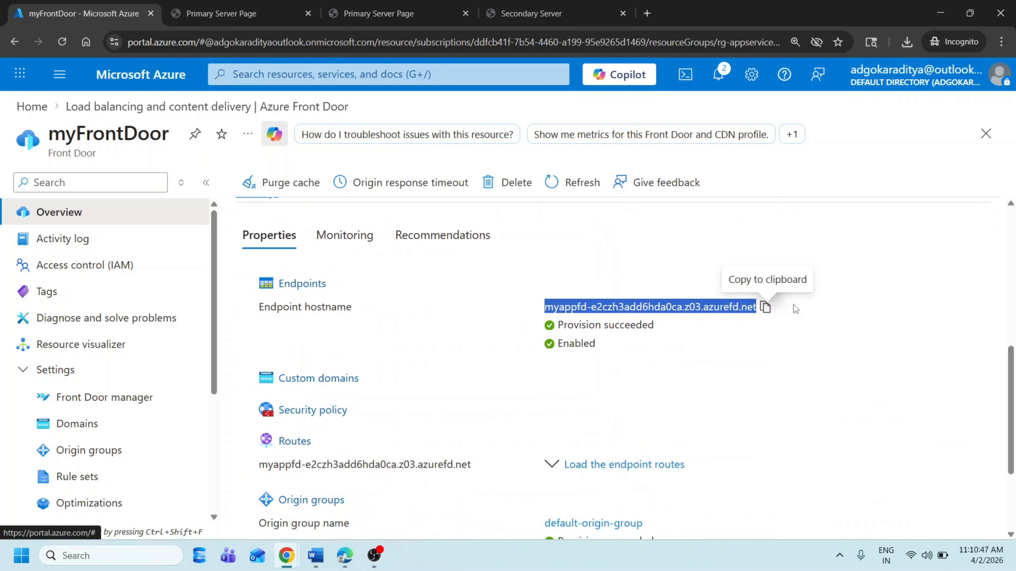
# Review the page served through the Front Door endpoint and place its browser tab ahead of the primary server website.
pyautogui.click(384, 14)
pyautogui.moveTo(478, 156); pyautogui.dragTo(3, 140)
pyautogui.moveTo(534, 224); pyautogui.dragTo(3, 139)
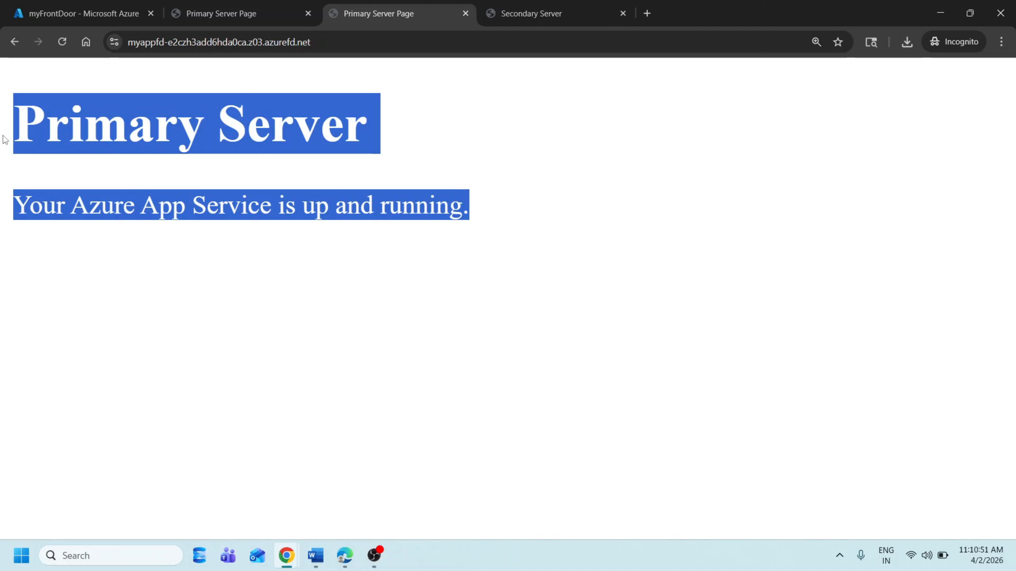
pyautogui.click(234, 13)
pyautogui.moveTo(400, 13); pyautogui.dragTo(288, 13)
# Compare the addresses and pages of the Front Door endpoint, the primary server website and the secondary server website.
pyautogui.click(542, 8)
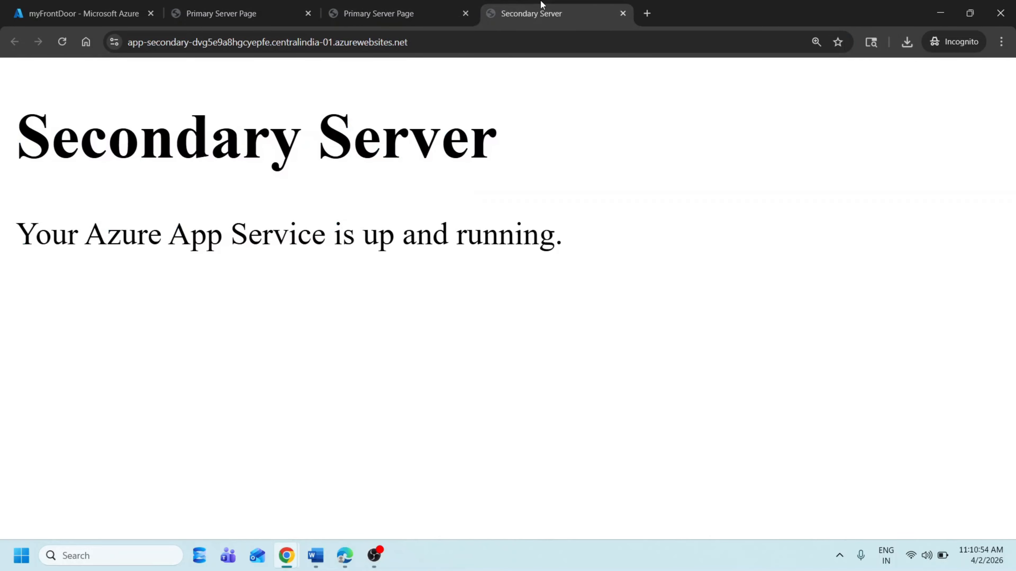
pyautogui.click(344, 8)
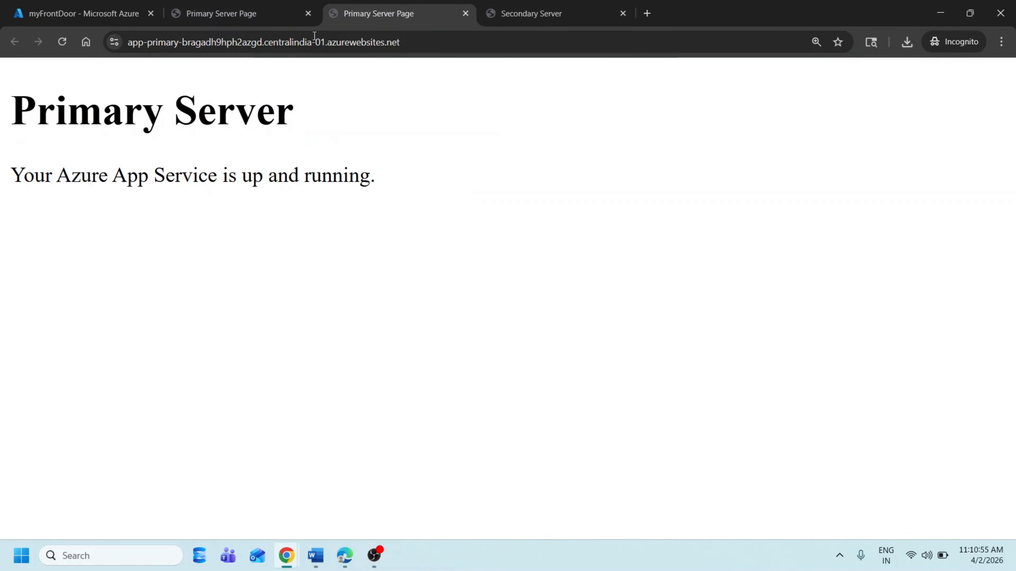
pyautogui.click(270, 16)
pyautogui.click(163, 41)
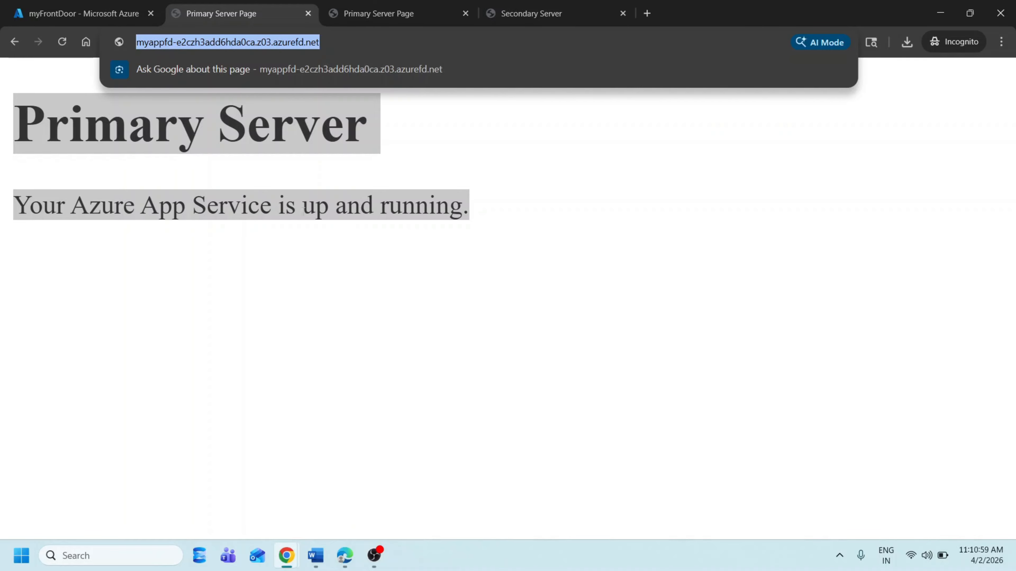
pyautogui.click(288, 237)
pyautogui.click(363, 8)
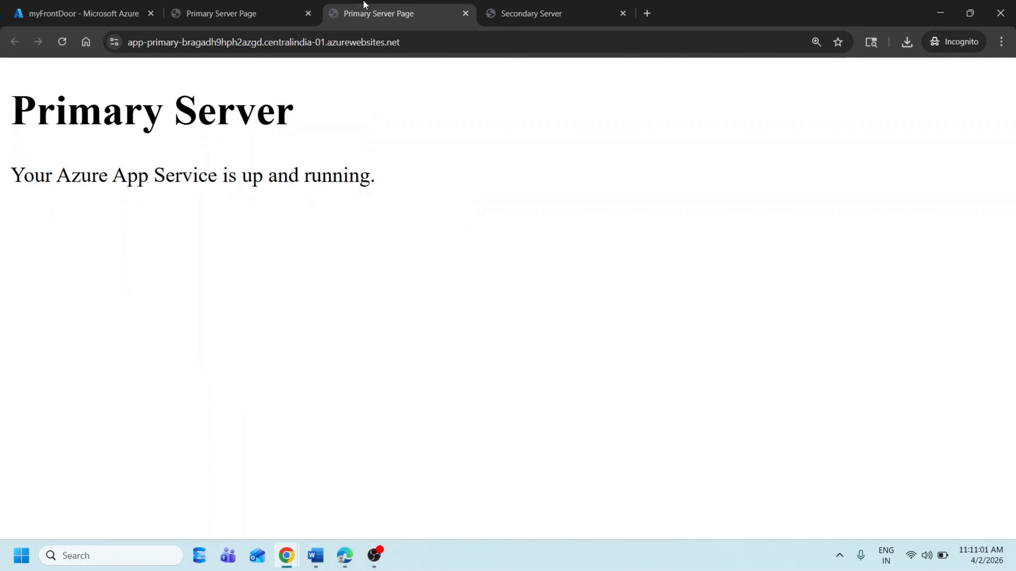
pyautogui.click(163, 43)
pyautogui.click(379, 272)
pyautogui.click(544, 13)
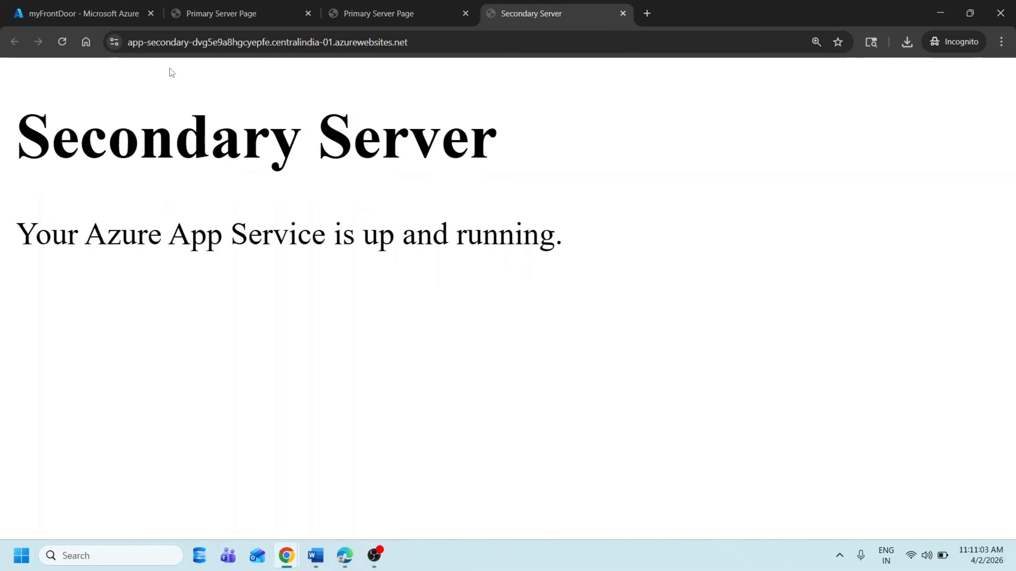
pyautogui.click(166, 43)
pyautogui.click(437, 220)
# Return to the Front Door endpoint page, examine its text and reload it.
pyautogui.click(277, 13)
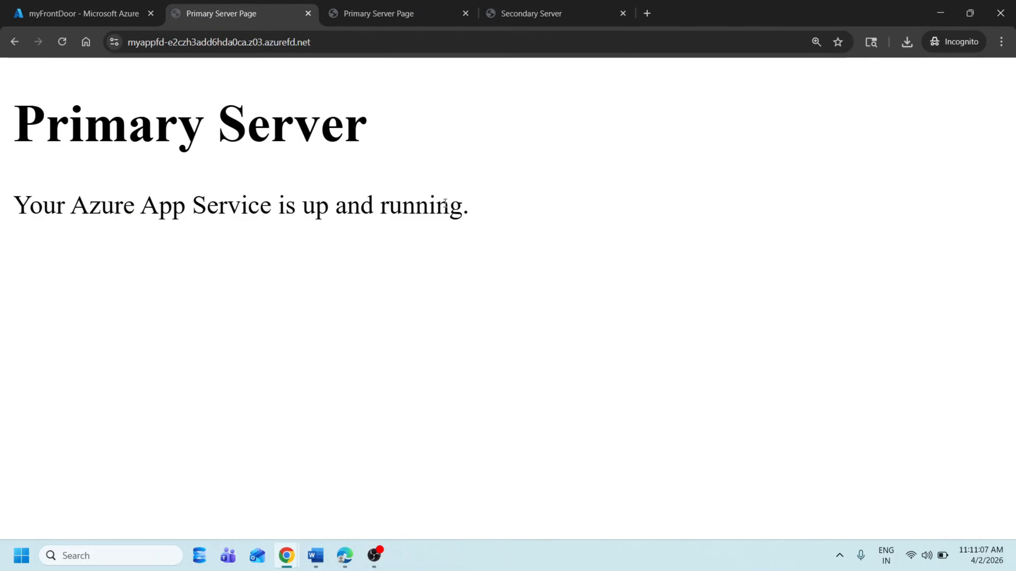
pyautogui.moveTo(472, 205); pyautogui.dragTo(29, 96)
pyautogui.click(34, 103)
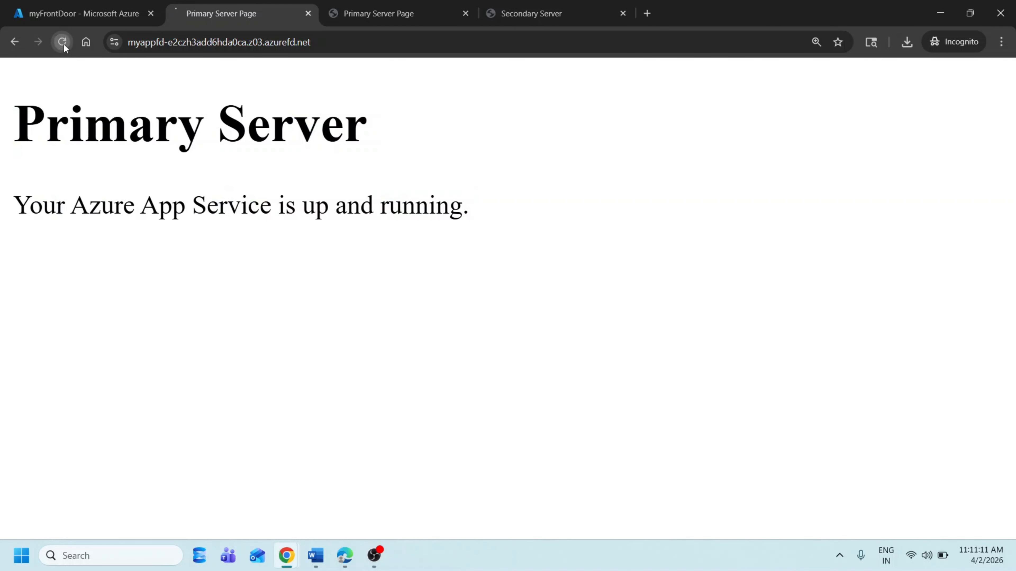
# Open the app-primary web app from the App Services list and stop it.
pyautogui.click(77, 5)
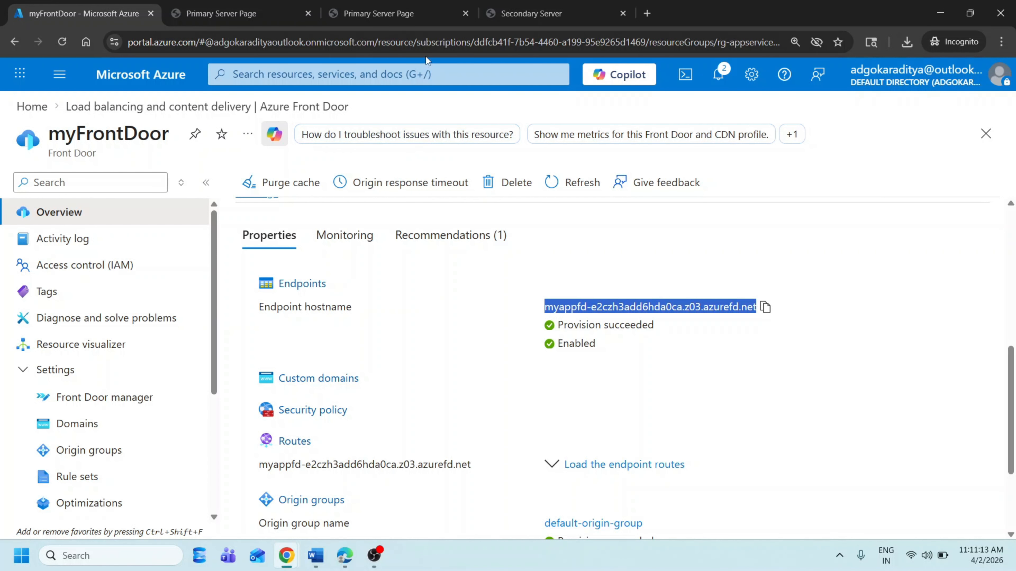
pyautogui.click(143, 76)
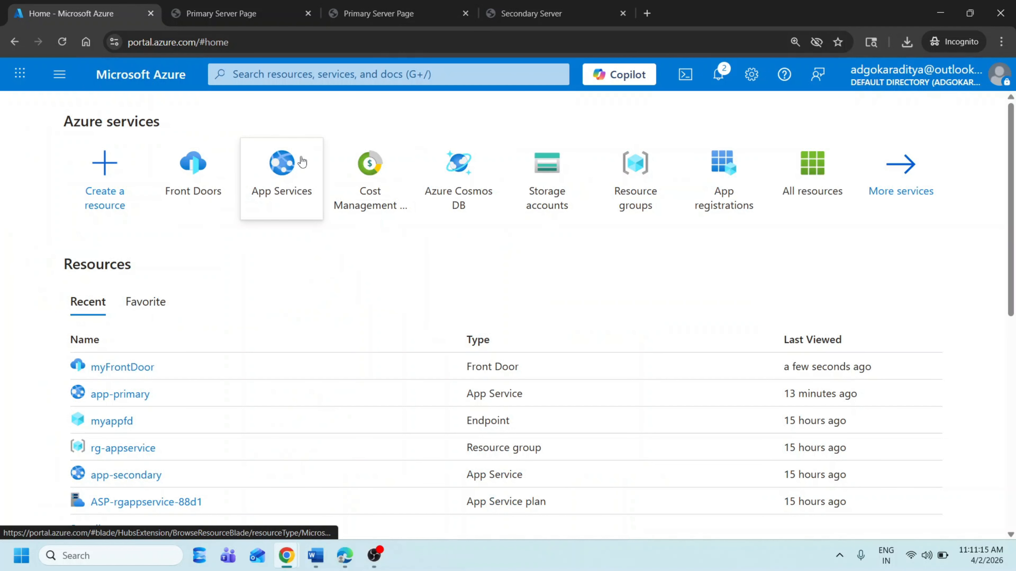
pyautogui.click(295, 181)
pyautogui.click(393, 14)
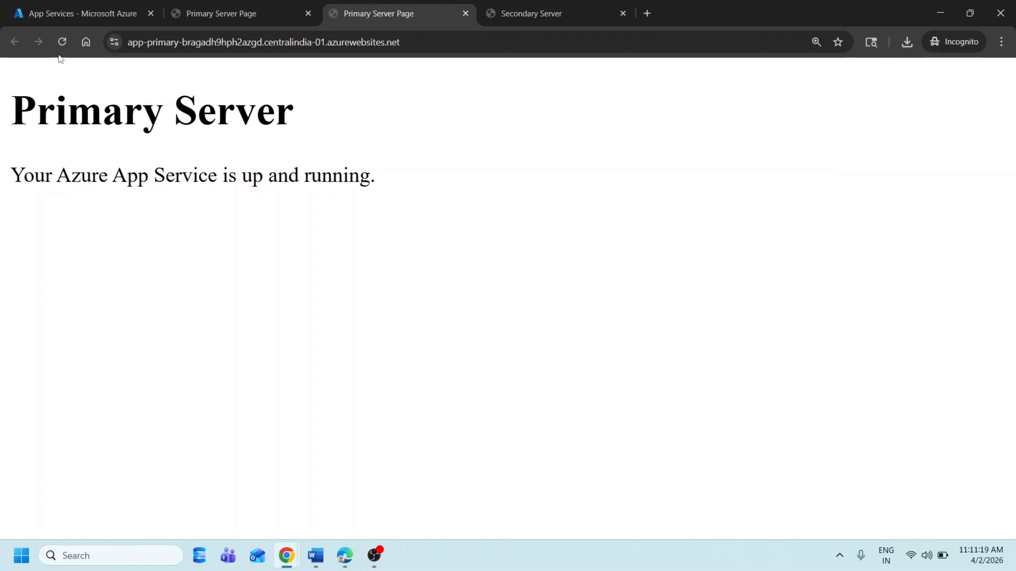
pyautogui.click(80, 13)
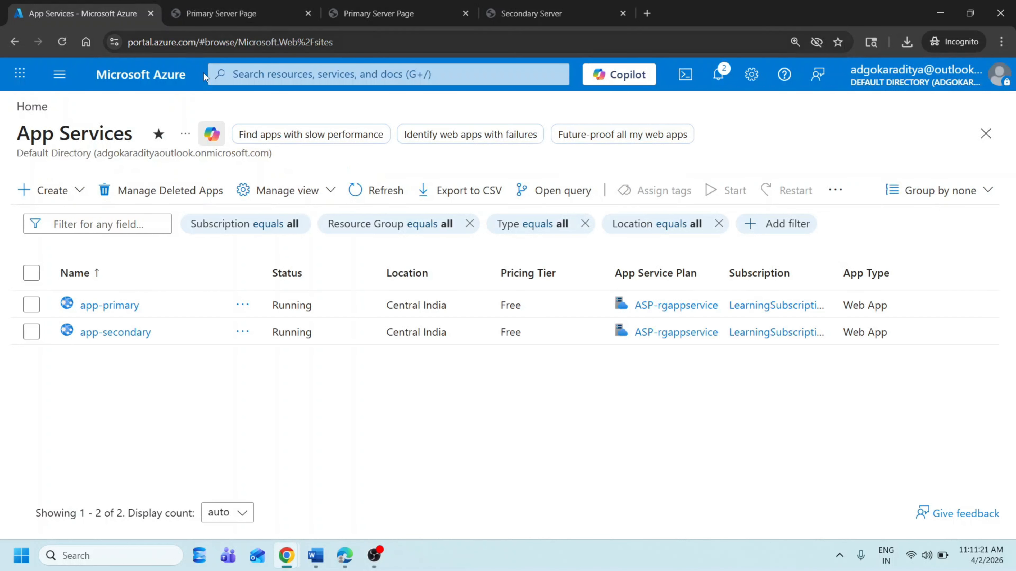
pyautogui.click(107, 303)
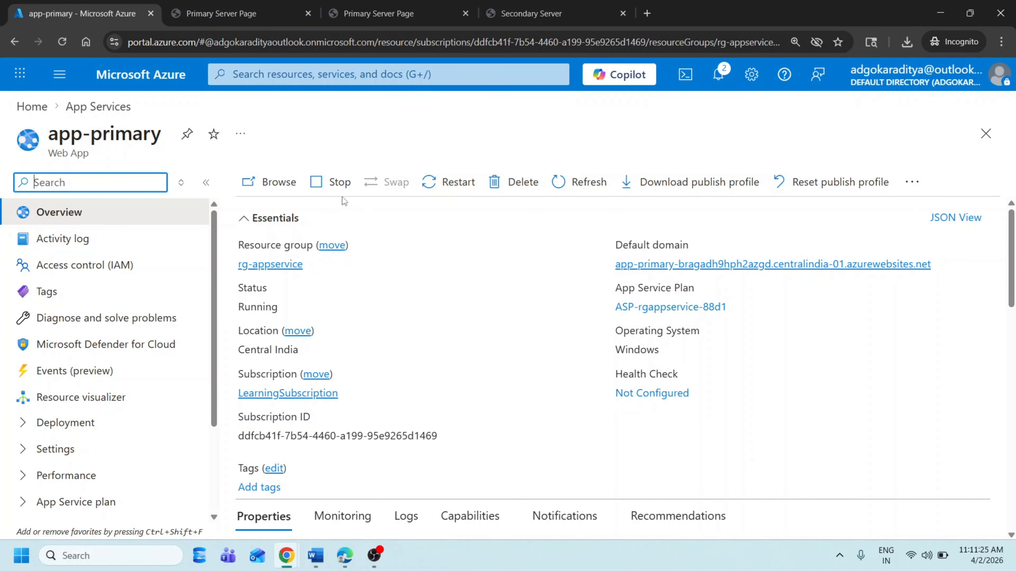
pyautogui.click(326, 186)
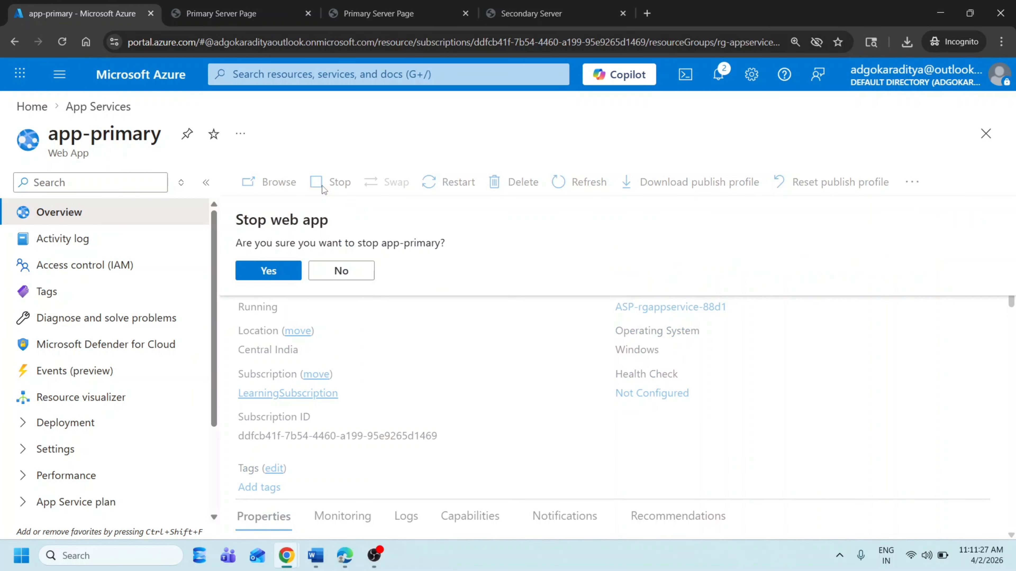
pyautogui.click(267, 271)
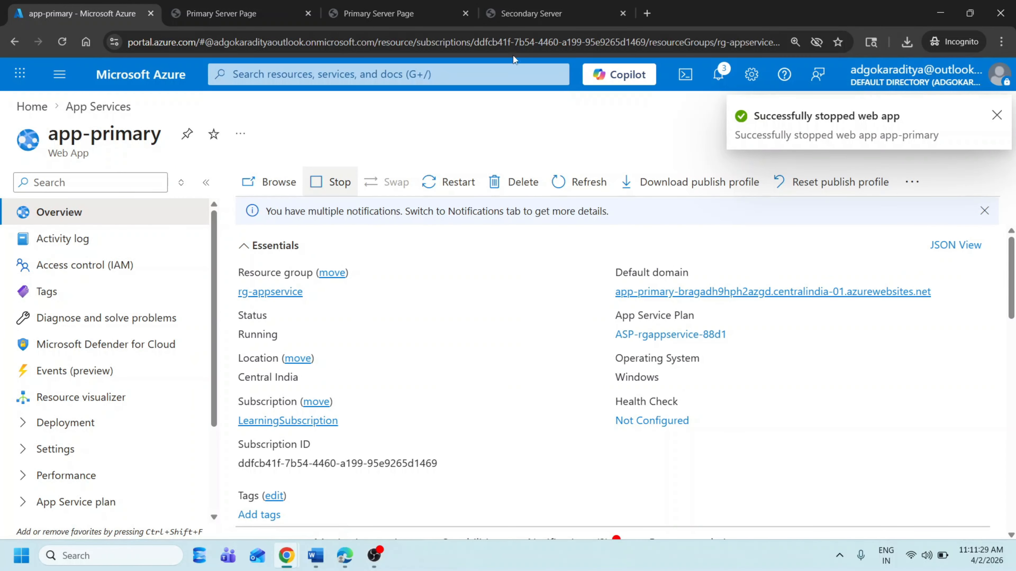
# Reload the primary server website at its own azurewebsites.net address to check its availability.
pyautogui.click(376, 8)
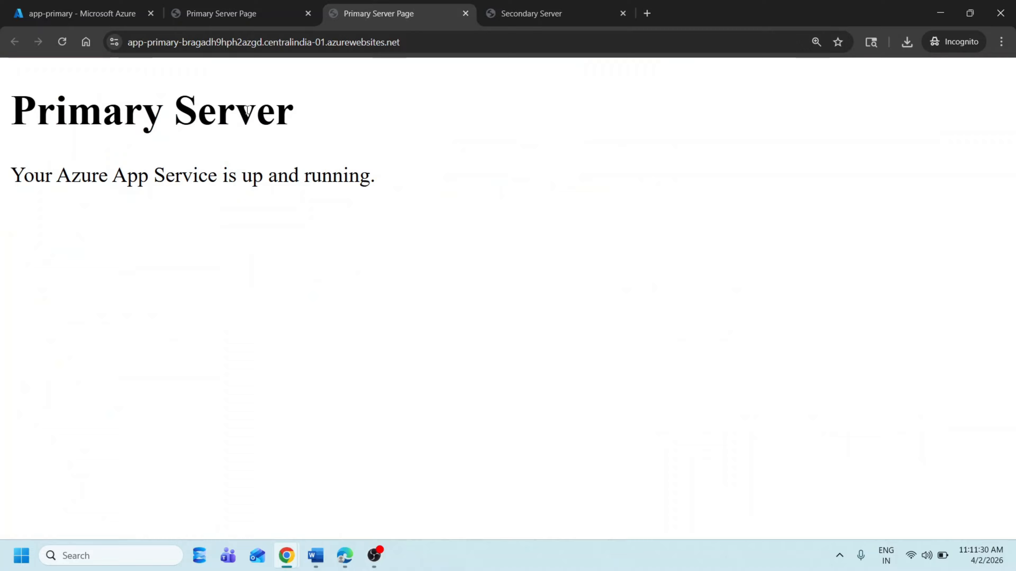
pyautogui.click(63, 41)
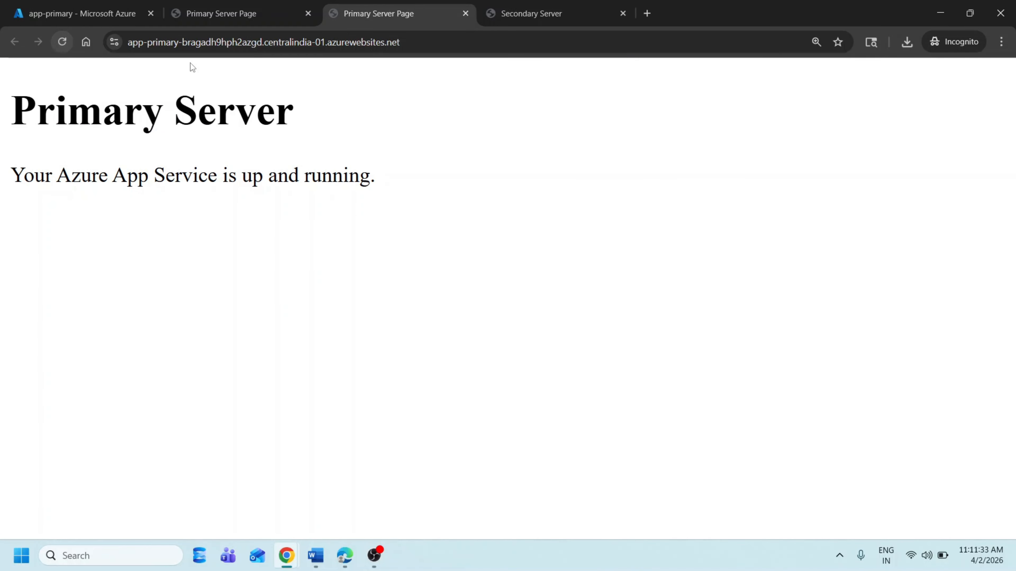
pyautogui.click(470, 38)
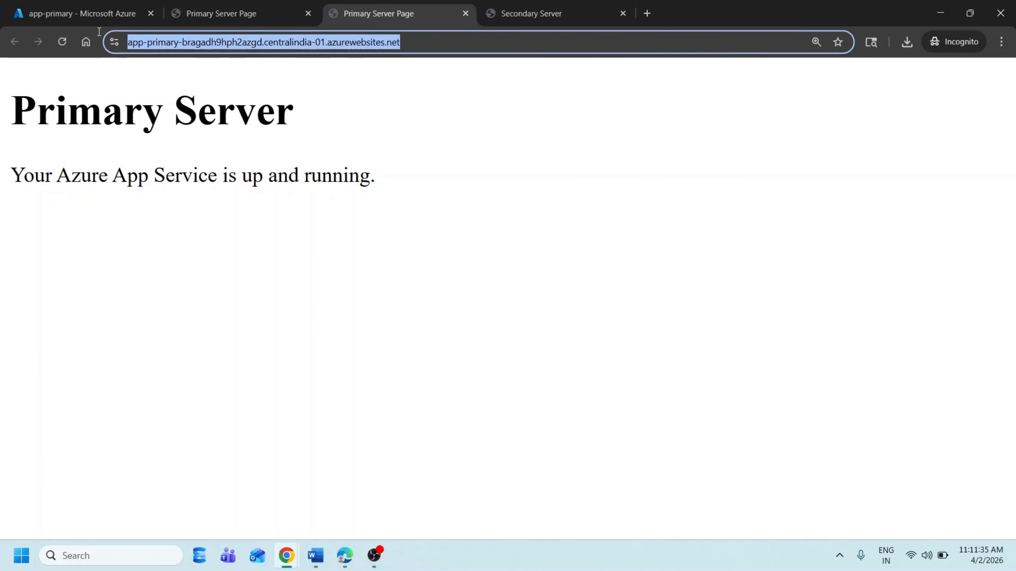
pyautogui.click(189, 124)
pyautogui.click(65, 43)
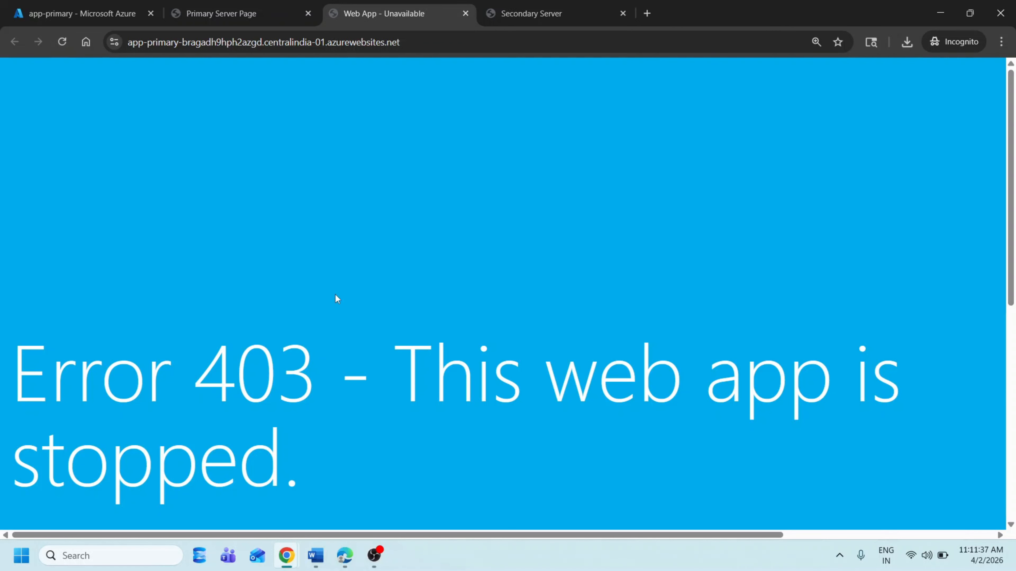
# Examine the message and address of the page that the primary server website returns while app-primary is stopped.
pyautogui.tripleClick(360, 437)
pyautogui.click(528, 242)
pyautogui.scroll(-3, 529, 242)
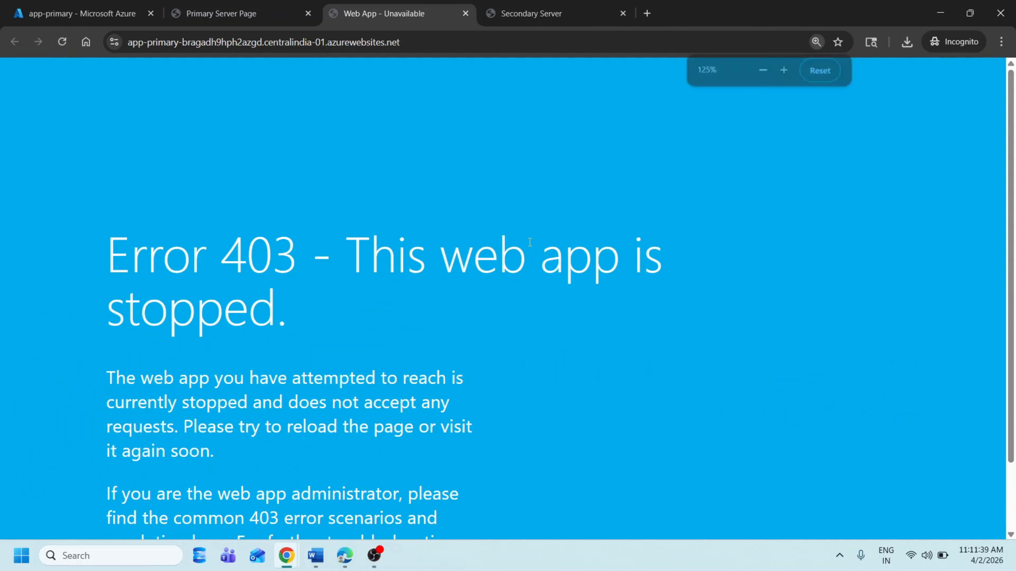
pyautogui.scroll(2, 530, 241)
pyautogui.scroll(-1, 512, 250)
pyautogui.click(428, 43)
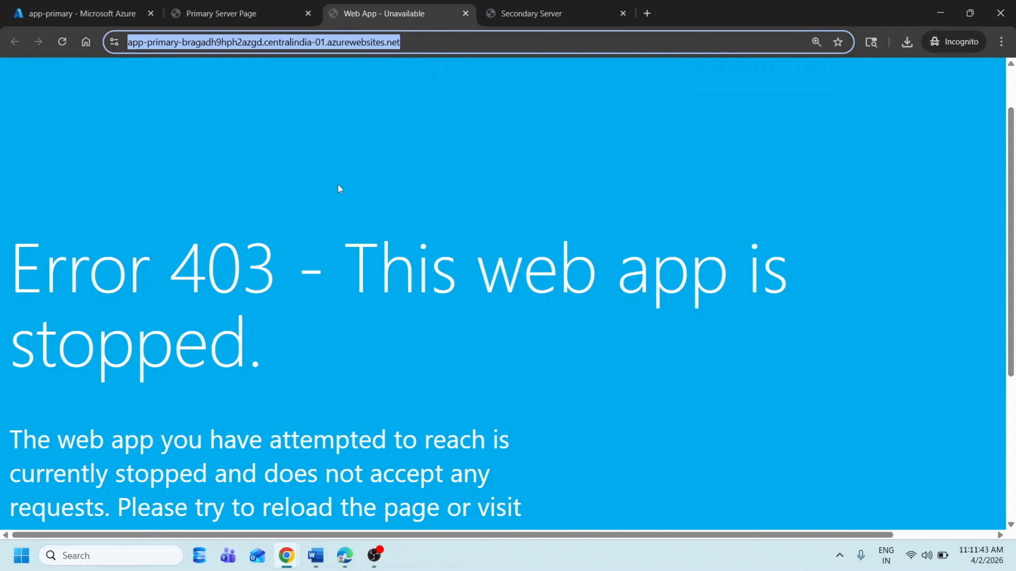
pyautogui.click(384, 217)
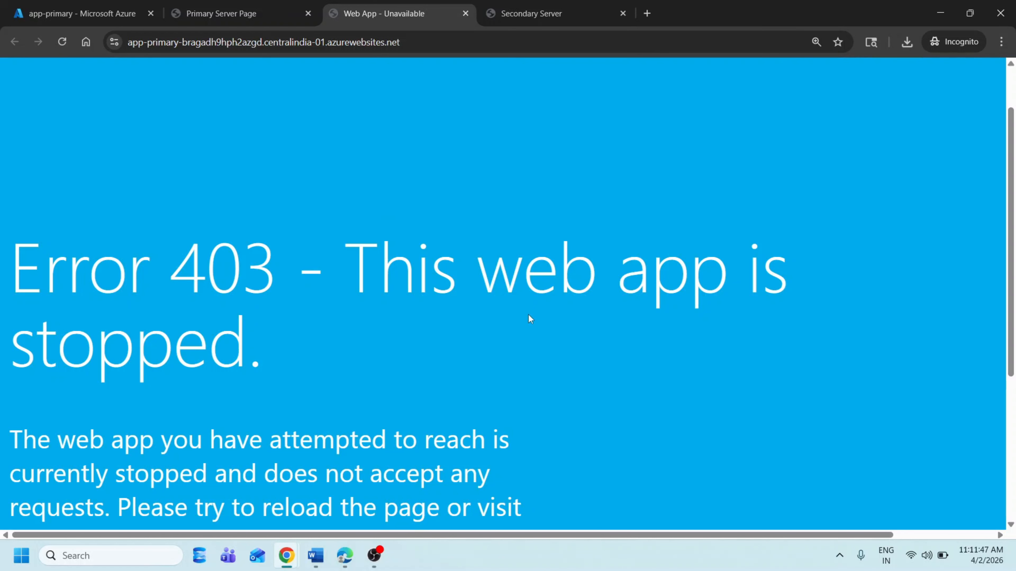
pyautogui.scroll(-1, 529, 314)
# Reload the Front Door endpoint page at myappfd-e2czh3add6hda0ca.z03.azurefd.net to test failover with app-primary stopped.
pyautogui.click(236, 17)
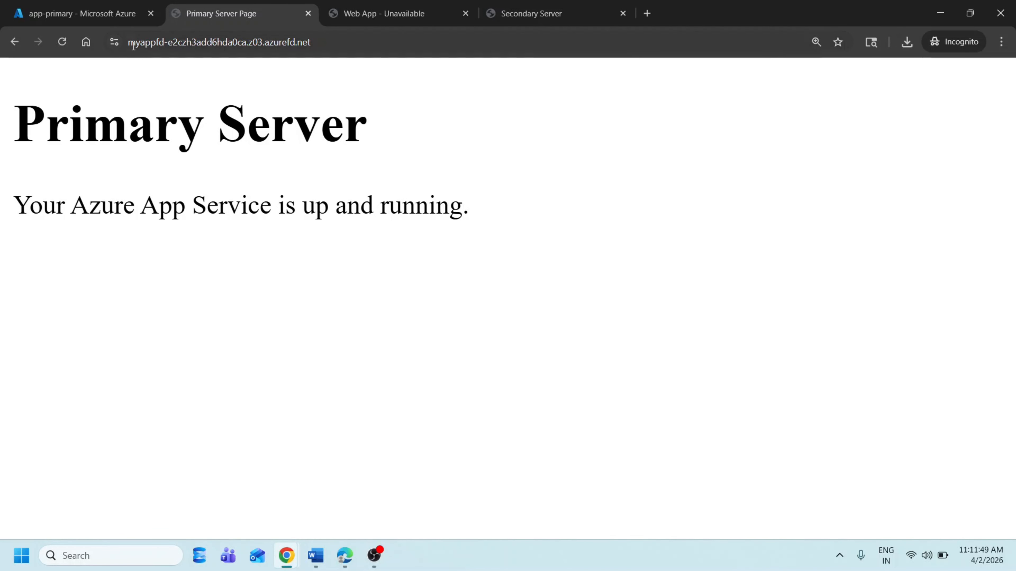
pyautogui.click(340, 43)
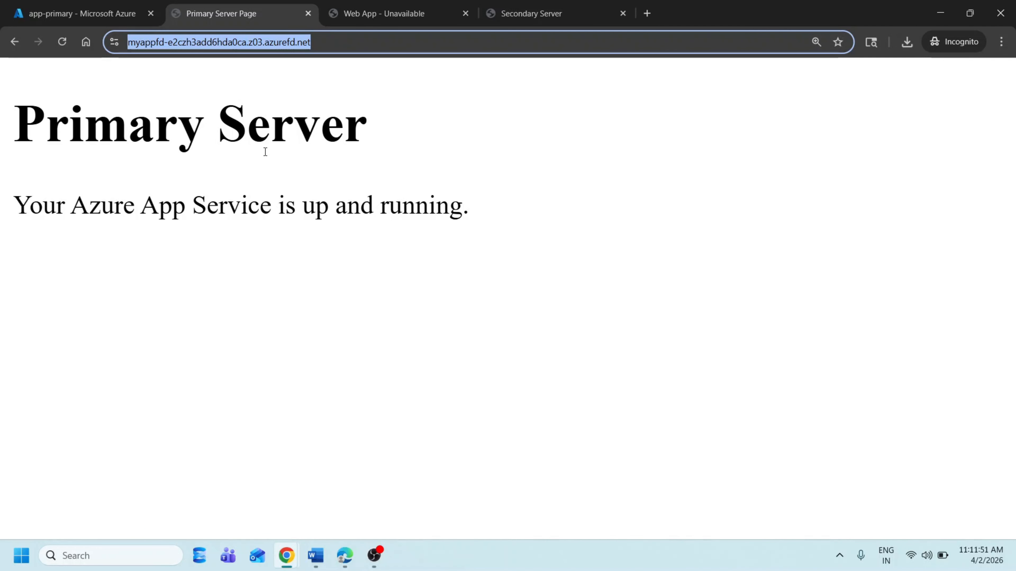
pyautogui.click(315, 181)
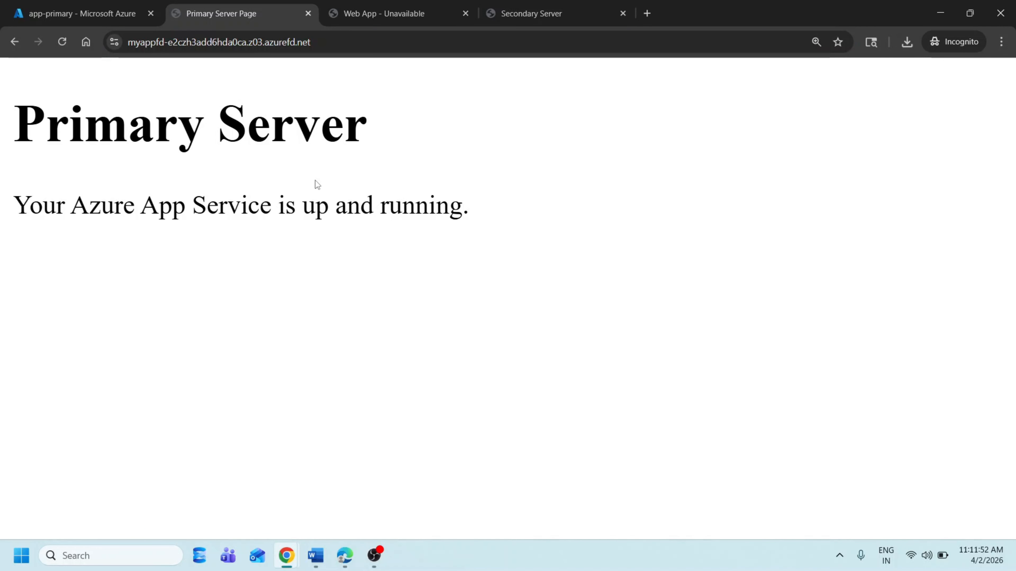
pyautogui.click(62, 47)
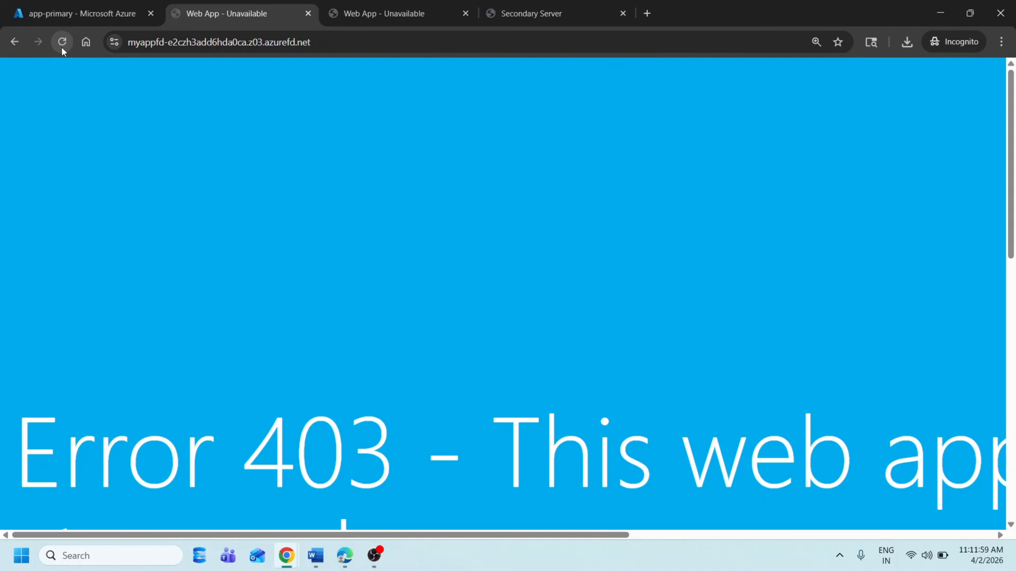
# Keep reloading the Front Door endpoint page while app-primary is stopped and read which server's page it returns.
pyautogui.click(62, 47)
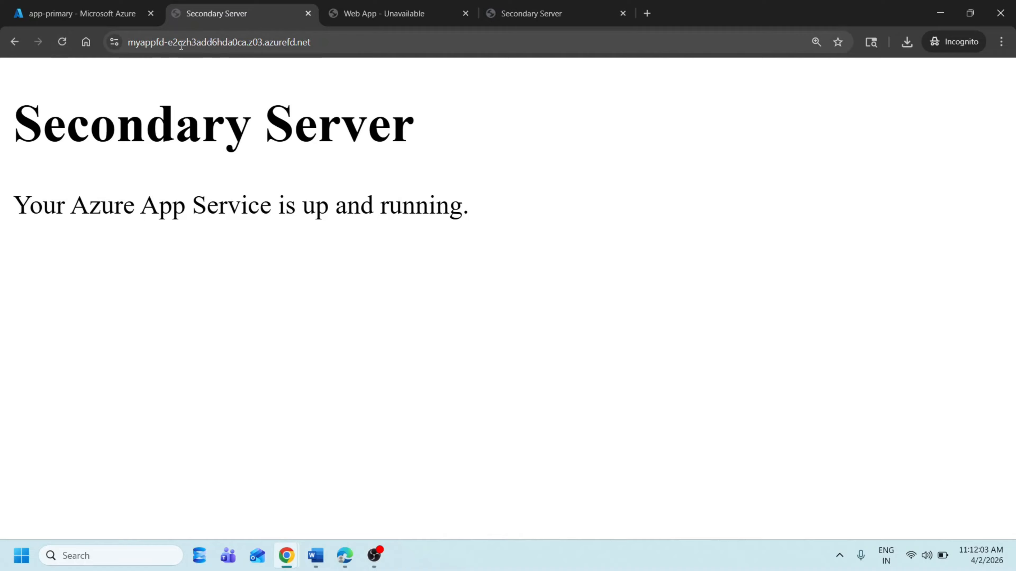
pyautogui.click(67, 46)
pyautogui.click(67, 44)
pyautogui.click(67, 44)
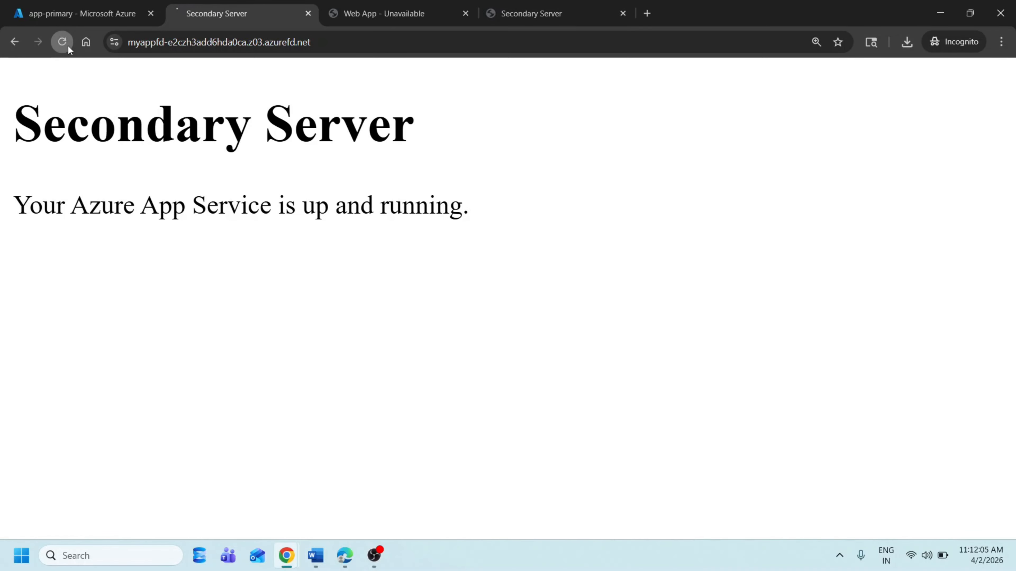
pyautogui.click(67, 45)
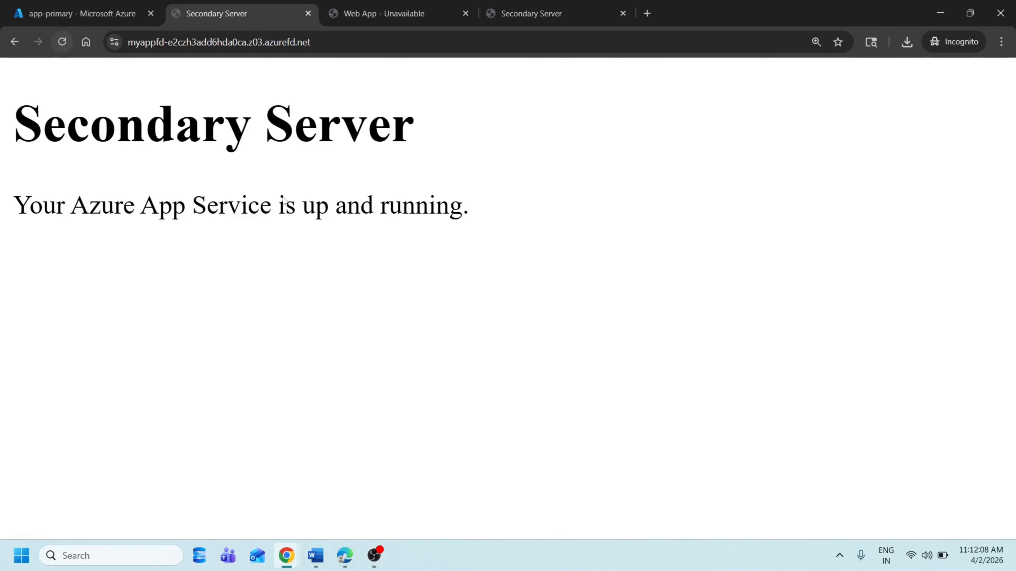
pyautogui.moveTo(516, 218); pyautogui.dragTo(45, 129)
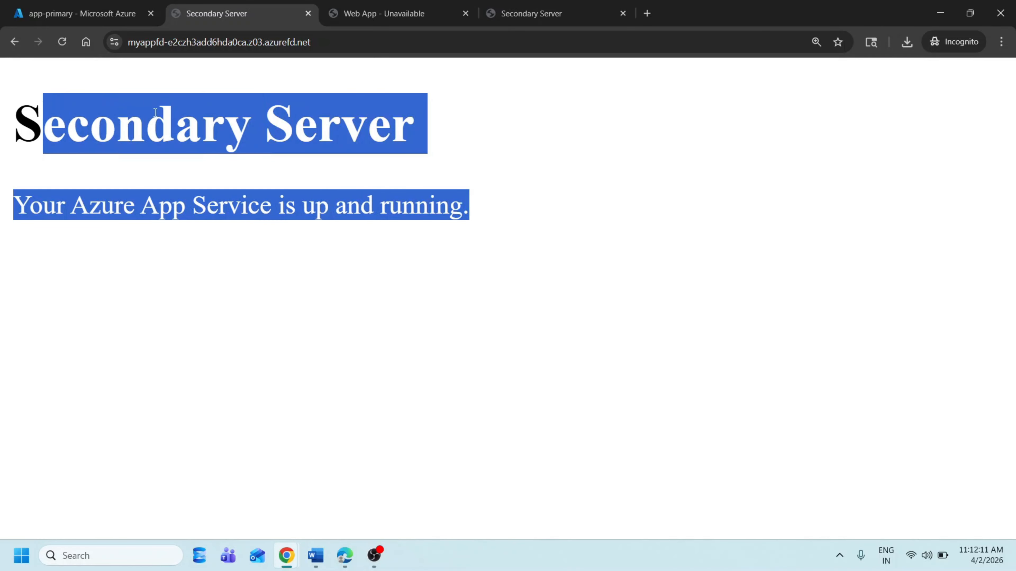
pyautogui.click(170, 112)
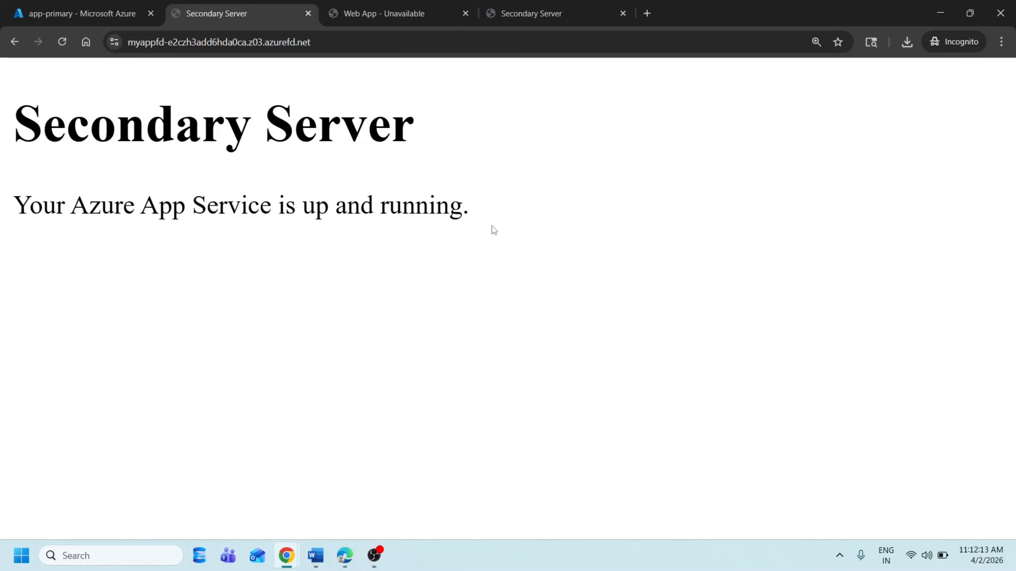
pyautogui.moveTo(444, 217); pyautogui.dragTo(42, 119)
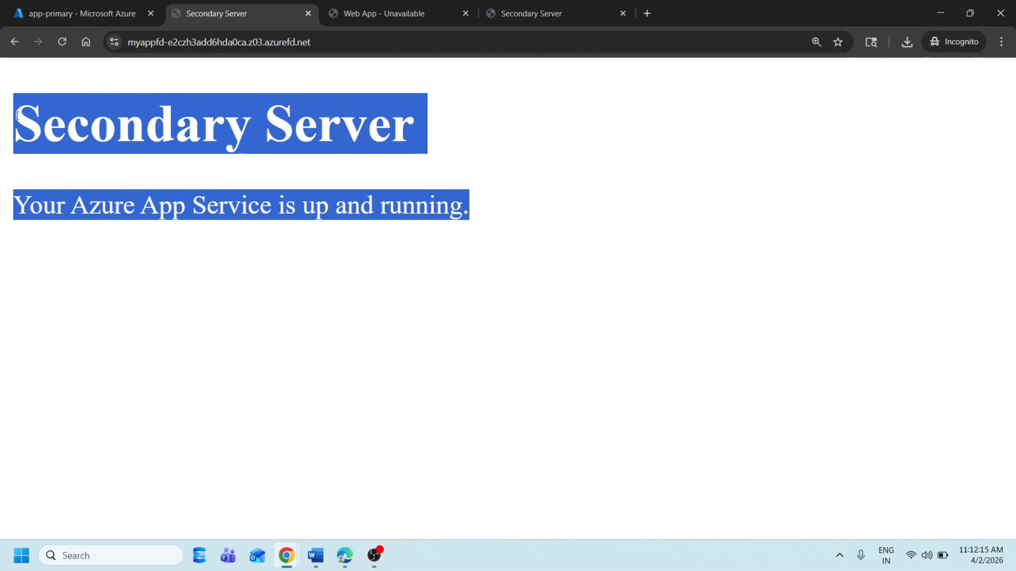
pyautogui.click(74, 146)
# Return to the app-primary web app in the Azure portal and start it again.
pyautogui.click(83, 11)
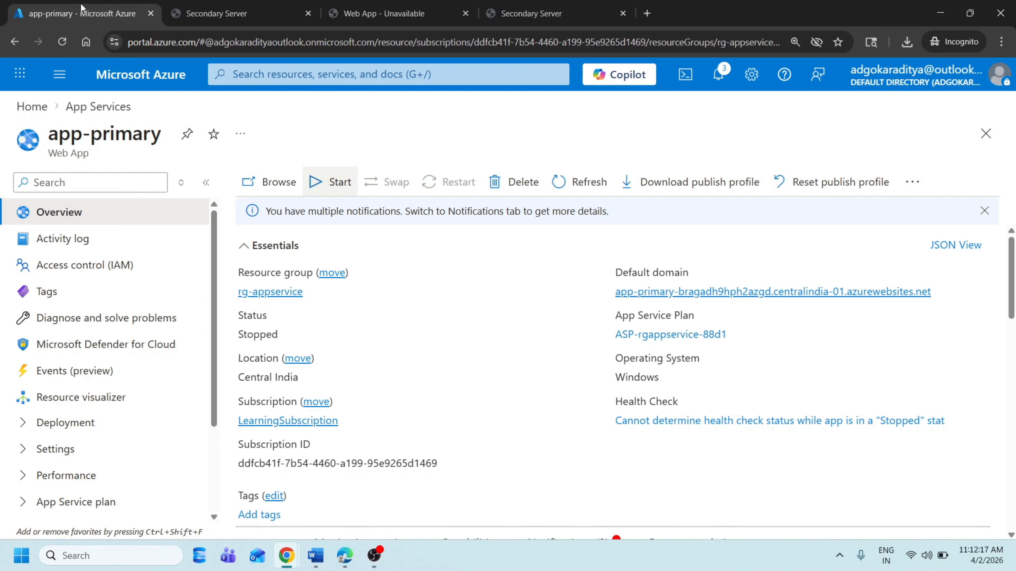
pyautogui.click(316, 184)
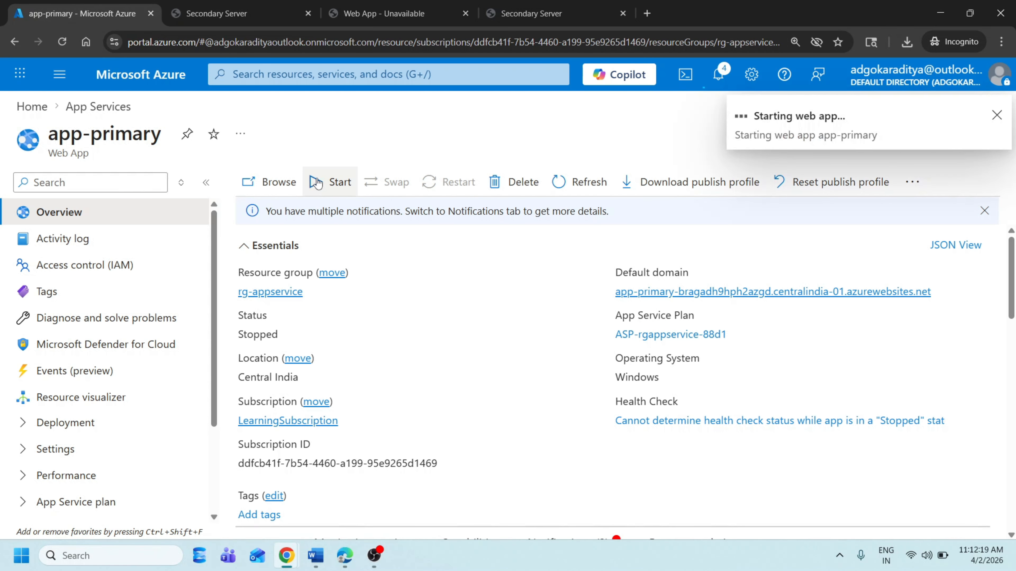
pyautogui.click(224, 13)
pyautogui.click(65, 16)
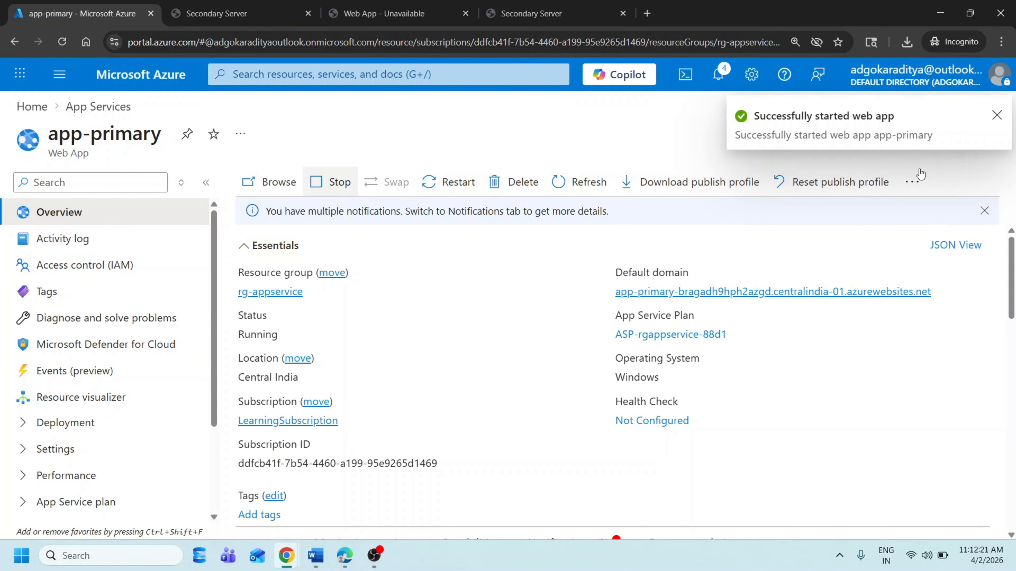
# Reload the Front Door endpoint page and the primary server website to check both with app-primary restarted.
pyautogui.click(289, 16)
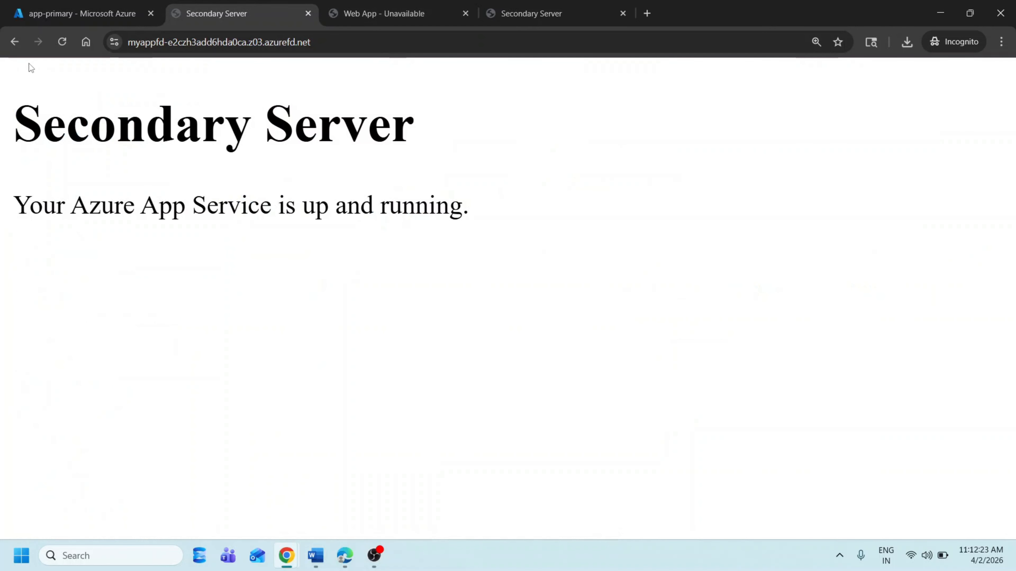
pyautogui.click(61, 42)
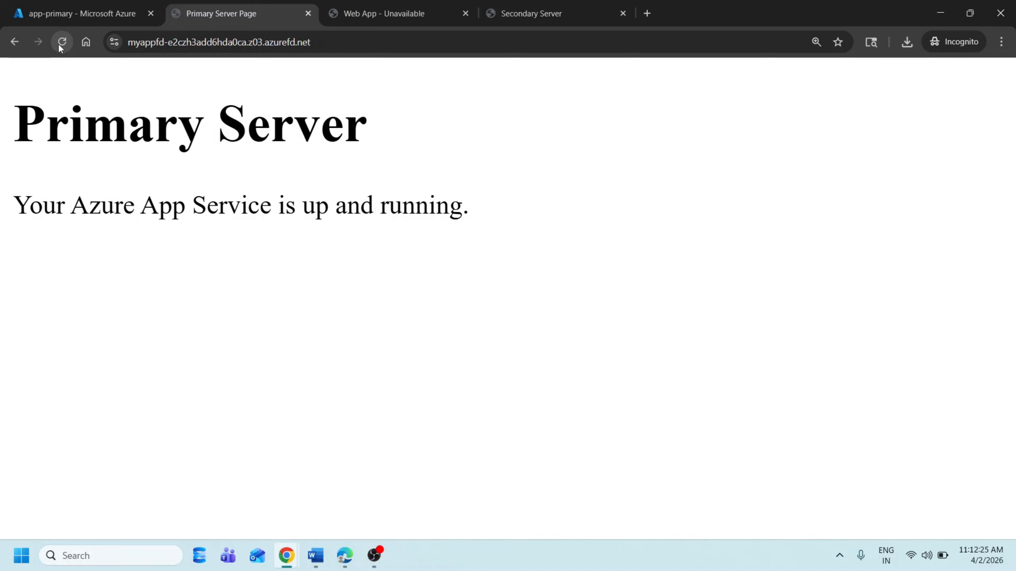
pyautogui.click(62, 42)
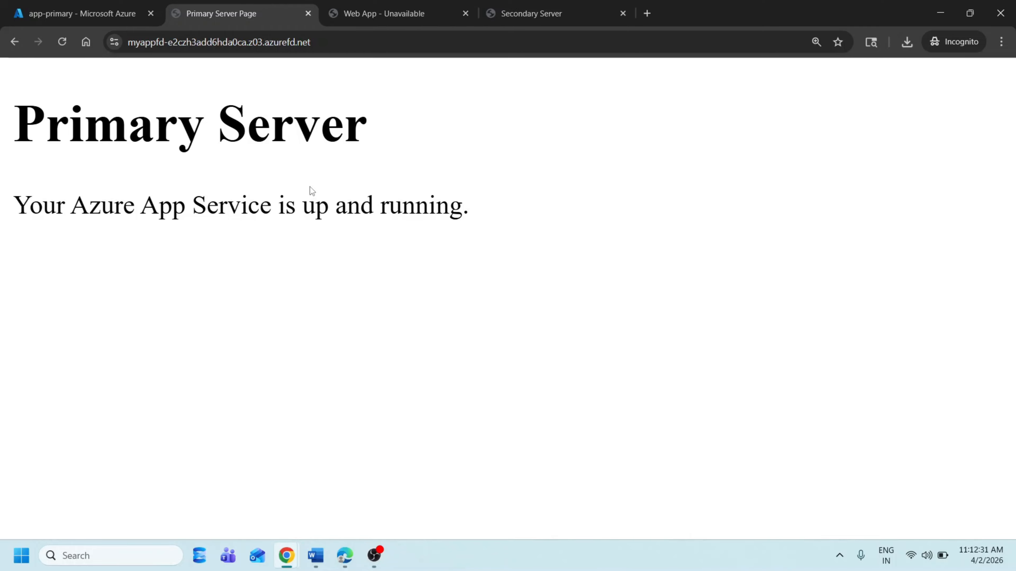
pyautogui.click(384, 13)
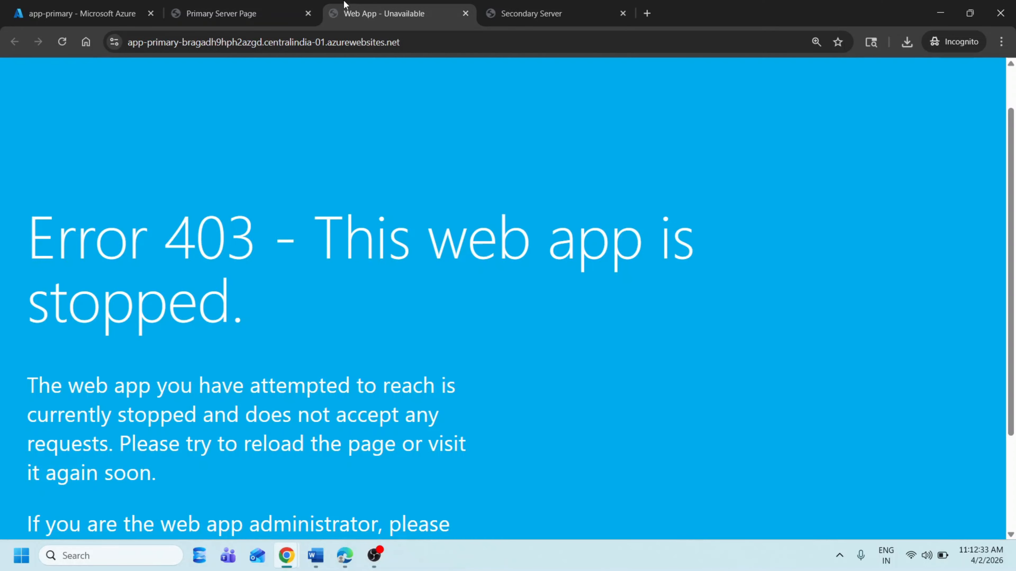
pyautogui.click(54, 42)
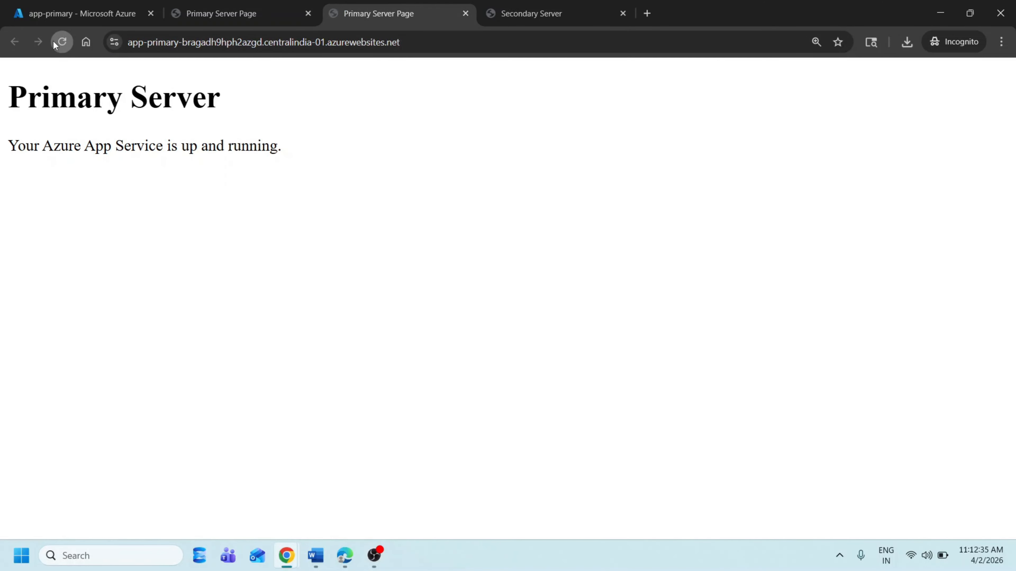
pyautogui.click(223, 12)
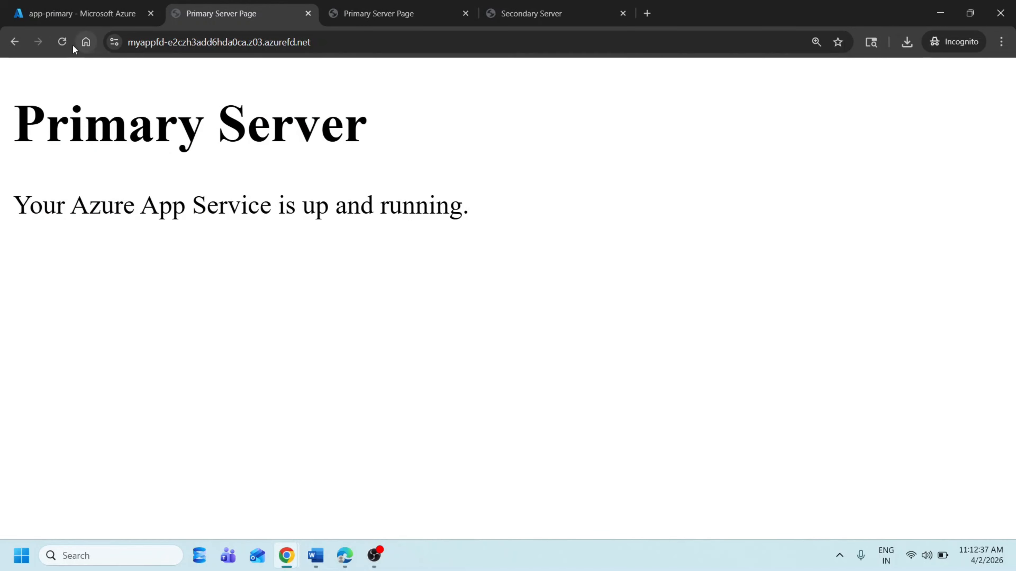
# Stop the app-primary web app again from its overview in the Azure portal.
pyautogui.click(104, 5)
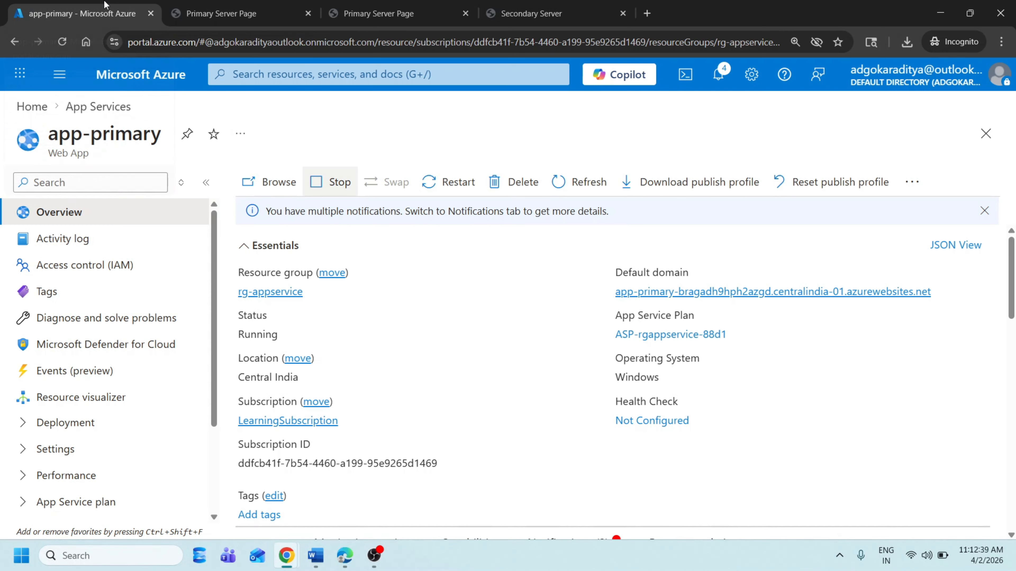
pyautogui.click(326, 192)
pyautogui.click(286, 278)
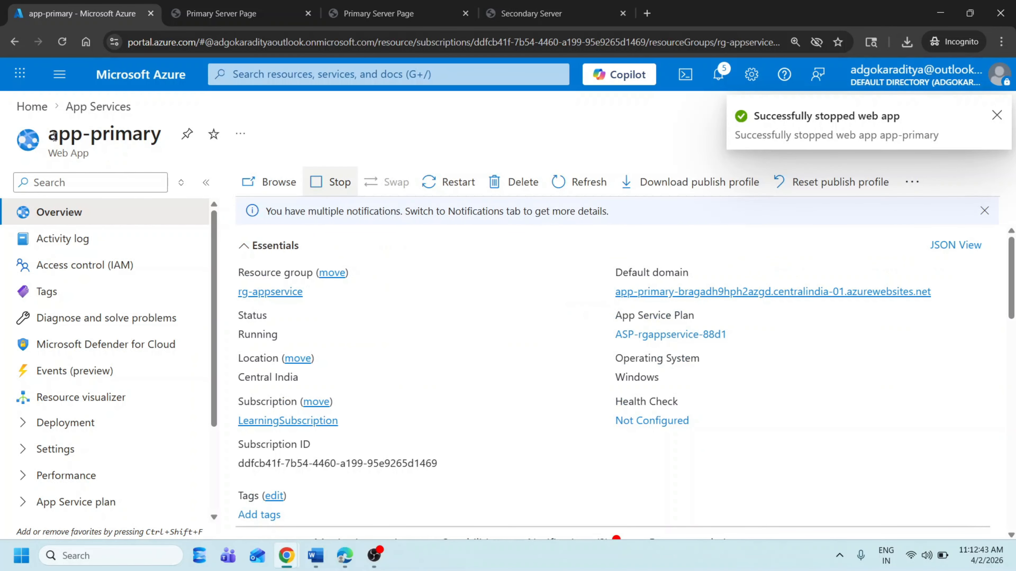
pyautogui.moveTo(46, 136); pyautogui.dragTo(175, 141)
# Reload the Front Door endpoint page repeatedly to retest failover after the second stop of app-primary, and read the returned server page.
pyautogui.click(276, 5)
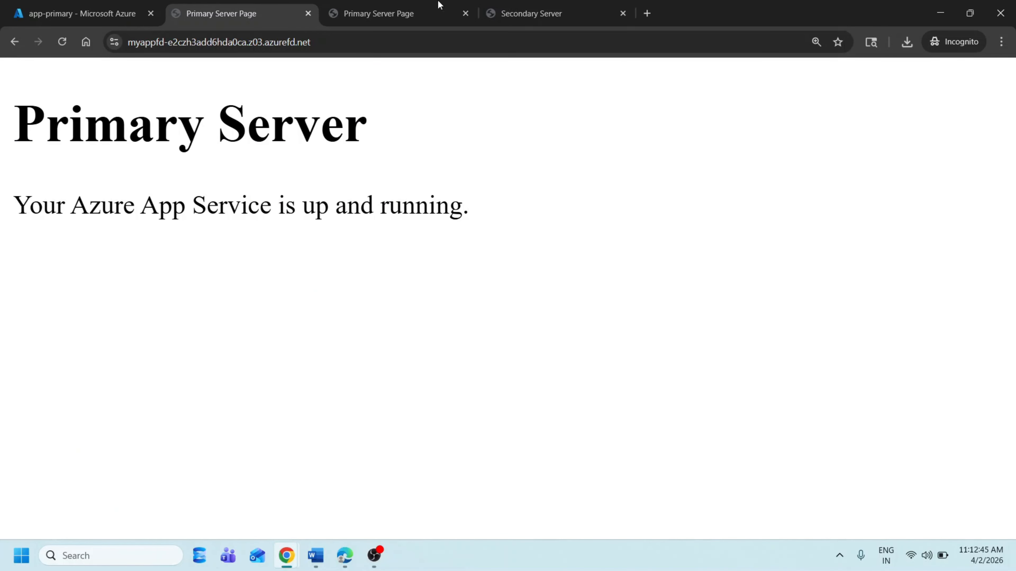
pyautogui.click(62, 42)
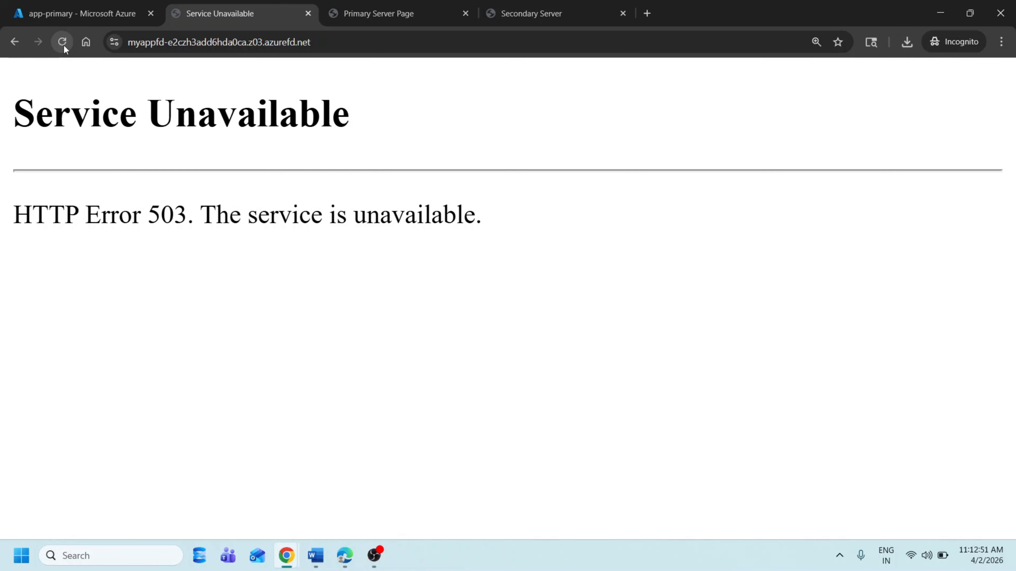
pyautogui.click(64, 44)
pyautogui.click(64, 45)
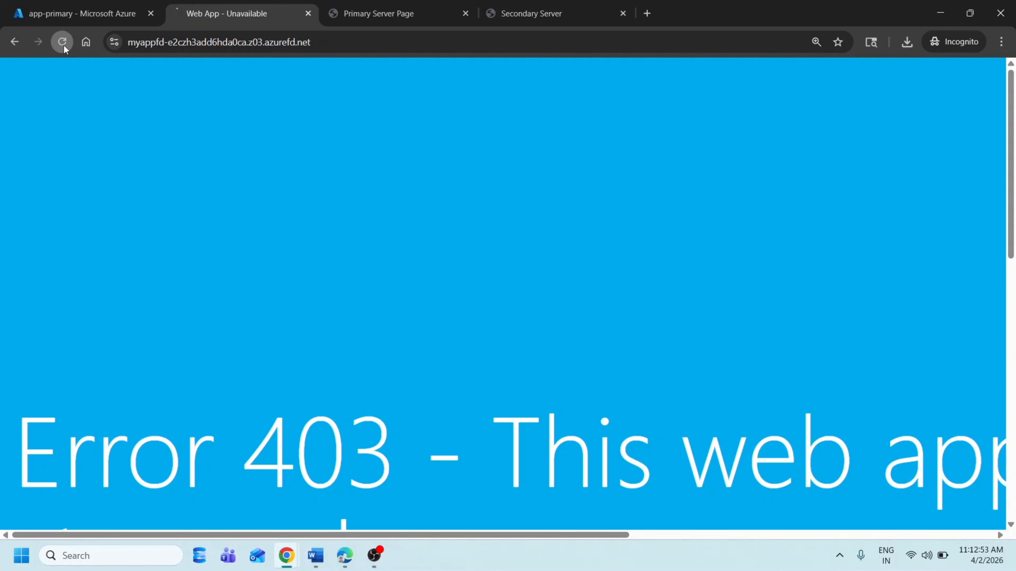
pyautogui.click(63, 45)
pyautogui.click(64, 44)
pyautogui.click(64, 45)
pyautogui.click(63, 45)
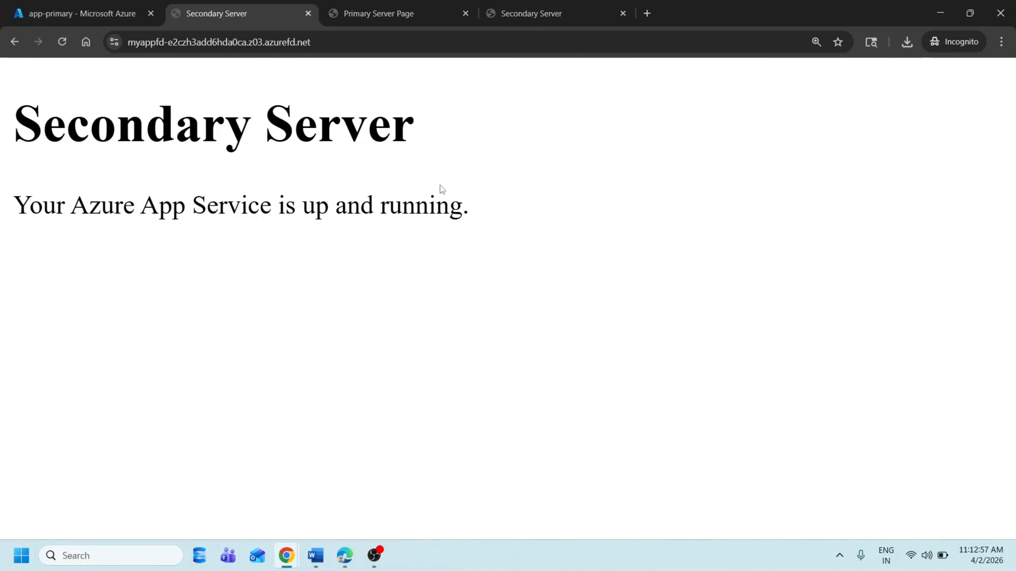
pyautogui.moveTo(476, 213); pyautogui.dragTo(22, 128)
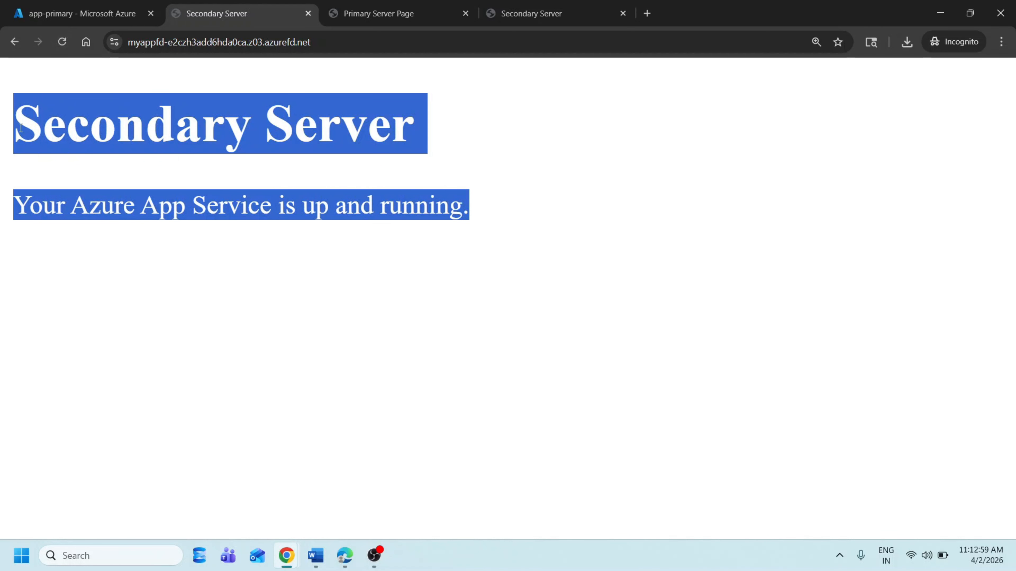
pyautogui.click(100, 239)
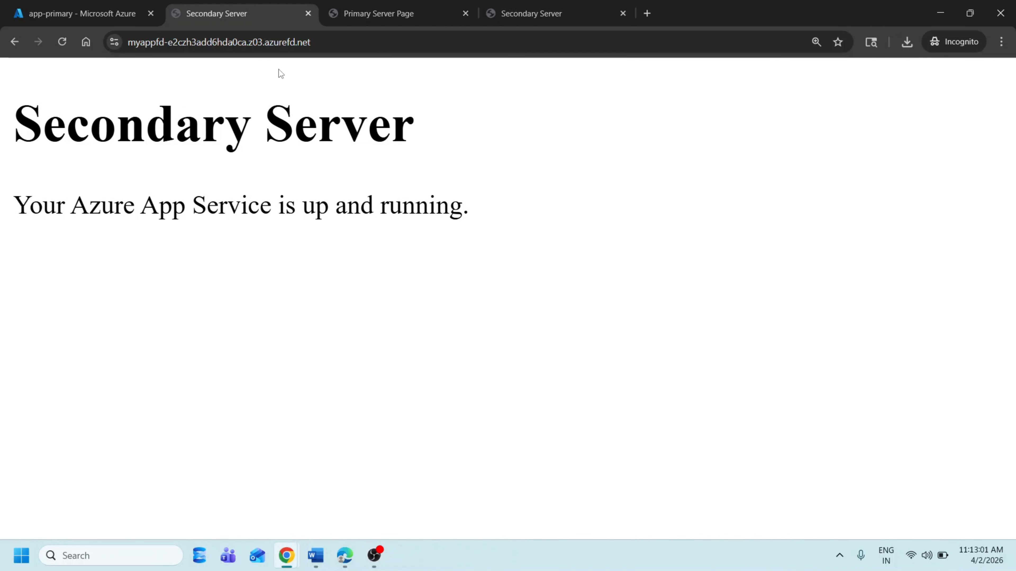
# Compare the Front Door endpoint's address with the secondary server website's own azurewebsites.net address.
pyautogui.click(359, 45)
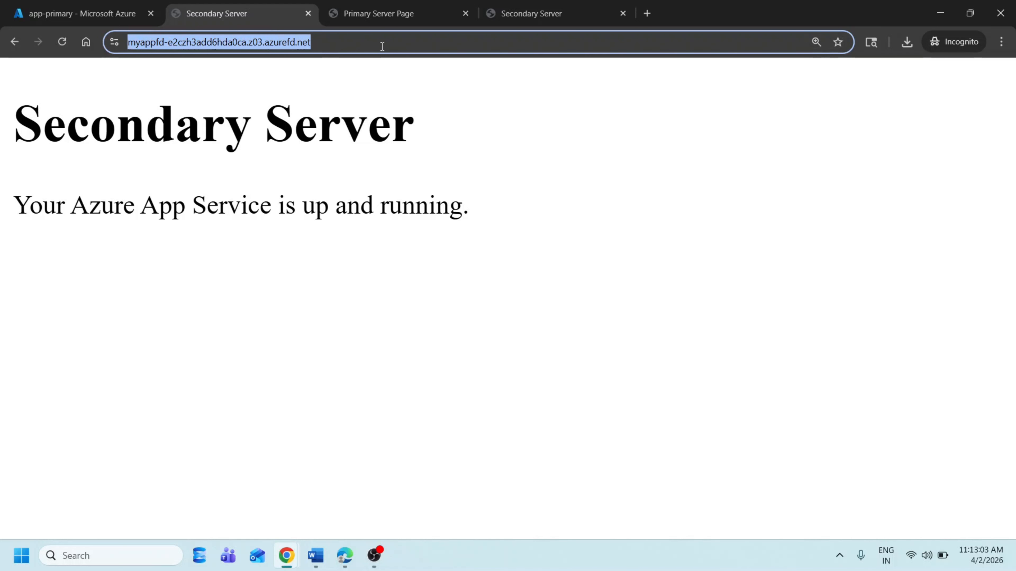
pyautogui.click(540, 9)
pyautogui.click(358, 45)
pyautogui.click(447, 42)
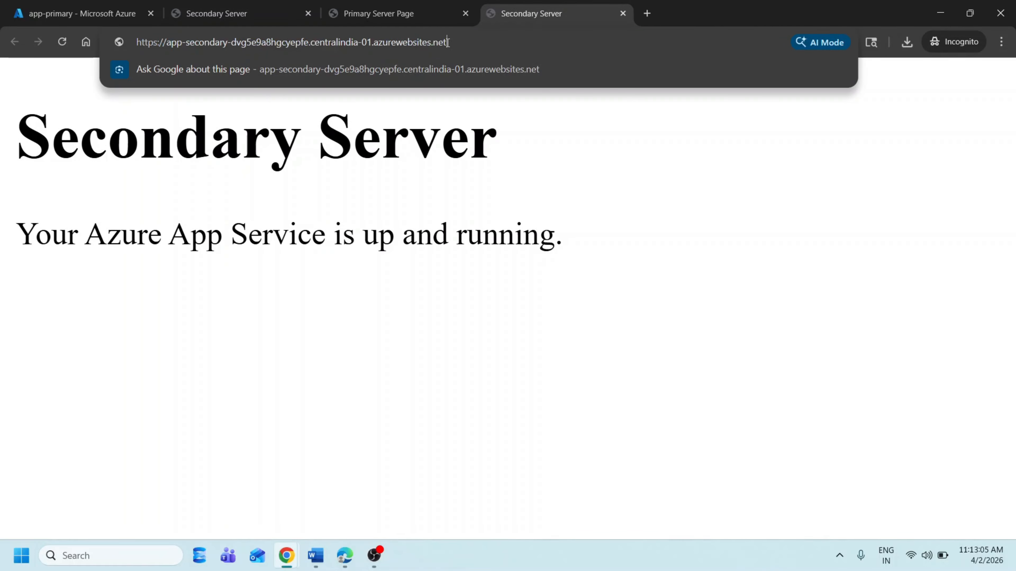
pyautogui.moveTo(448, 42); pyautogui.dragTo(132, 42)
pyautogui.click(251, 249)
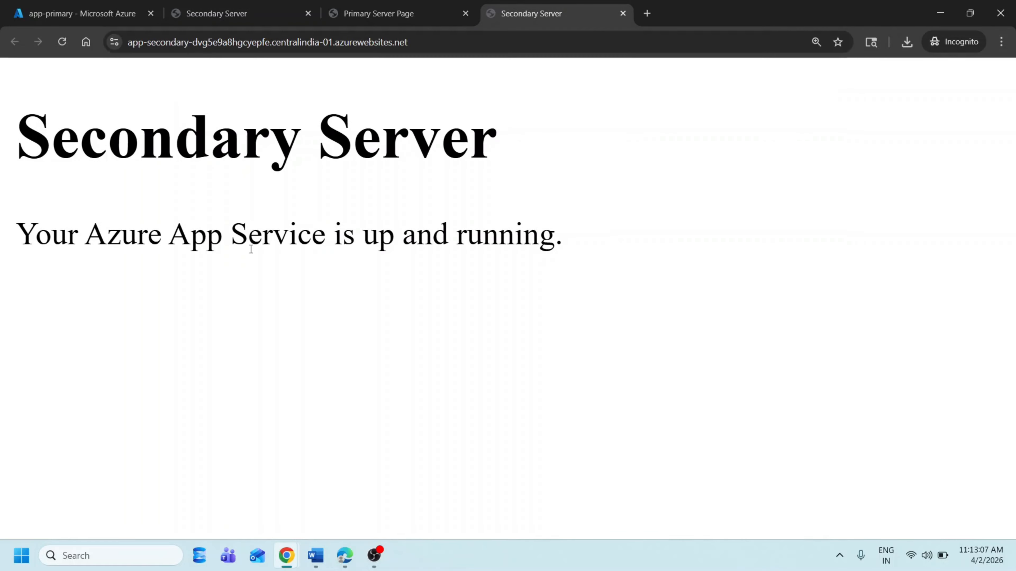
# Reload the primary server website at its own address with app-primary stopped, and return to the Front Door endpoint page.
pyautogui.click(260, 5)
pyautogui.click(374, 5)
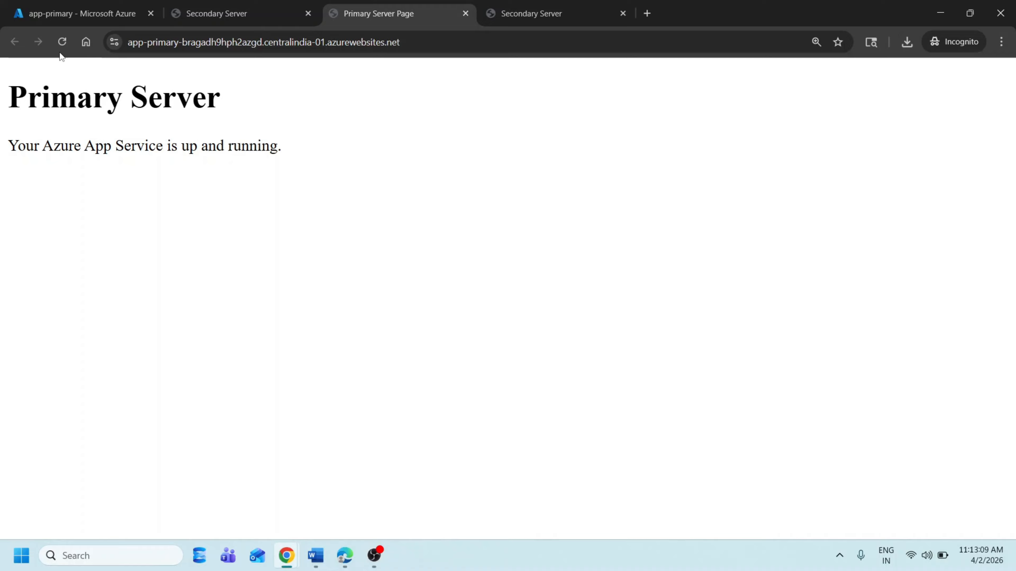
pyautogui.click(62, 42)
pyautogui.click(258, 13)
pyautogui.click(416, 116)
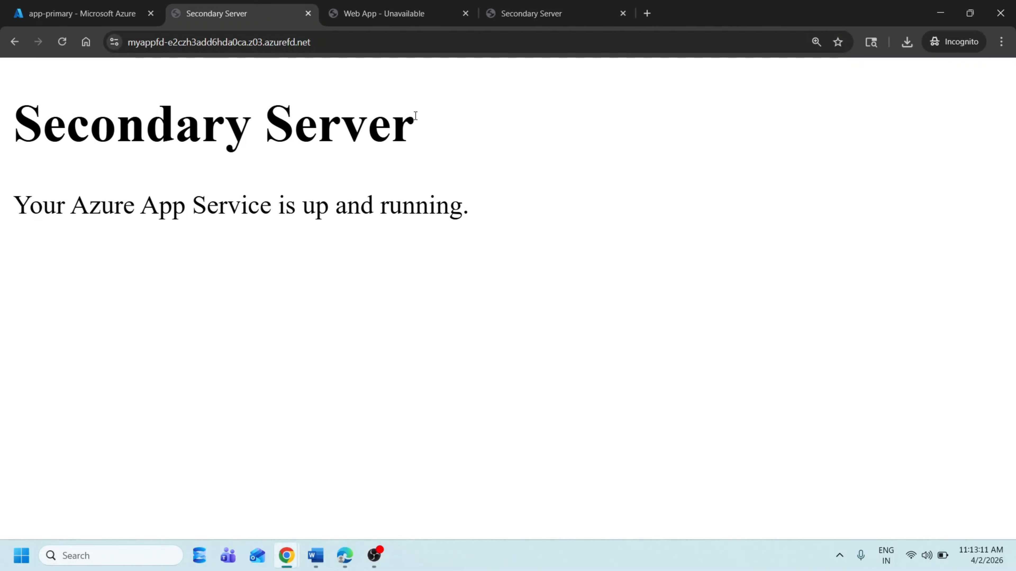
# Recheck the secondary server website's full address and go back to the Front Door endpoint page.
pyautogui.click(544, 12)
pyautogui.moveTo(418, 42); pyautogui.dragTo(81, 44)
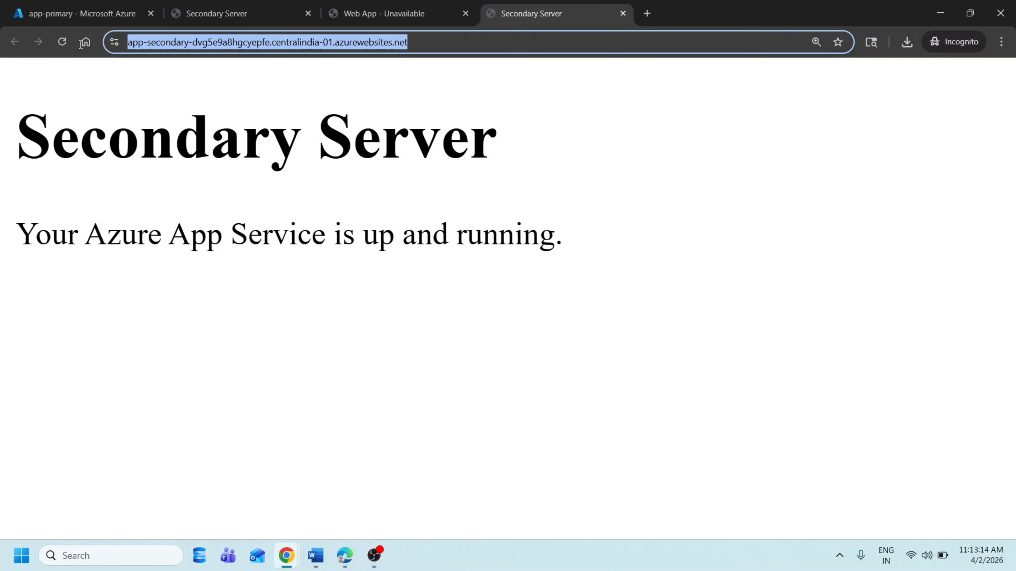
pyautogui.click(294, 18)
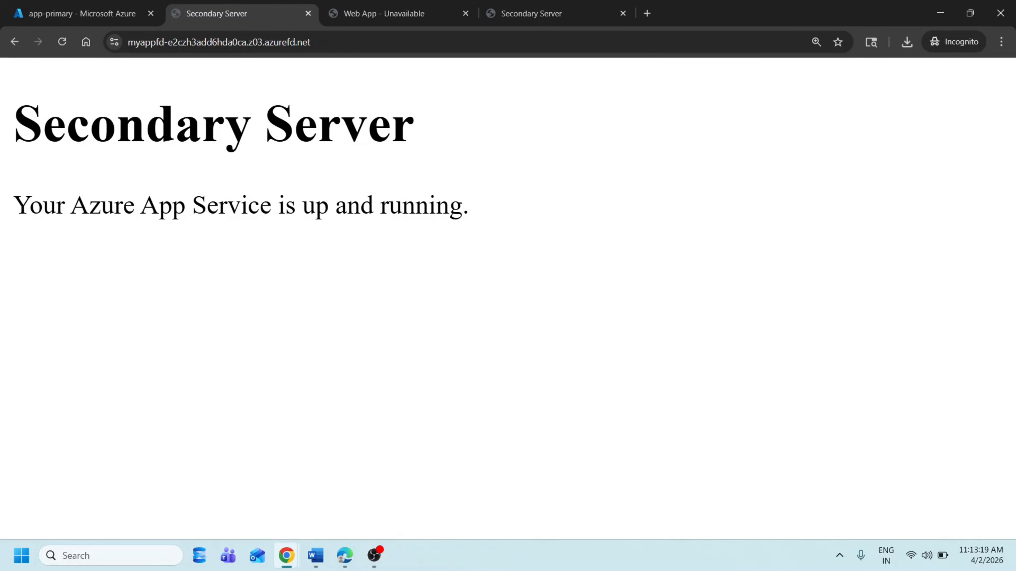
# Switch to the Azure Front Door.docx document in Word and look over the table matching concepts to Azure services.
pyautogui.hotkey('alt', 'Tab')
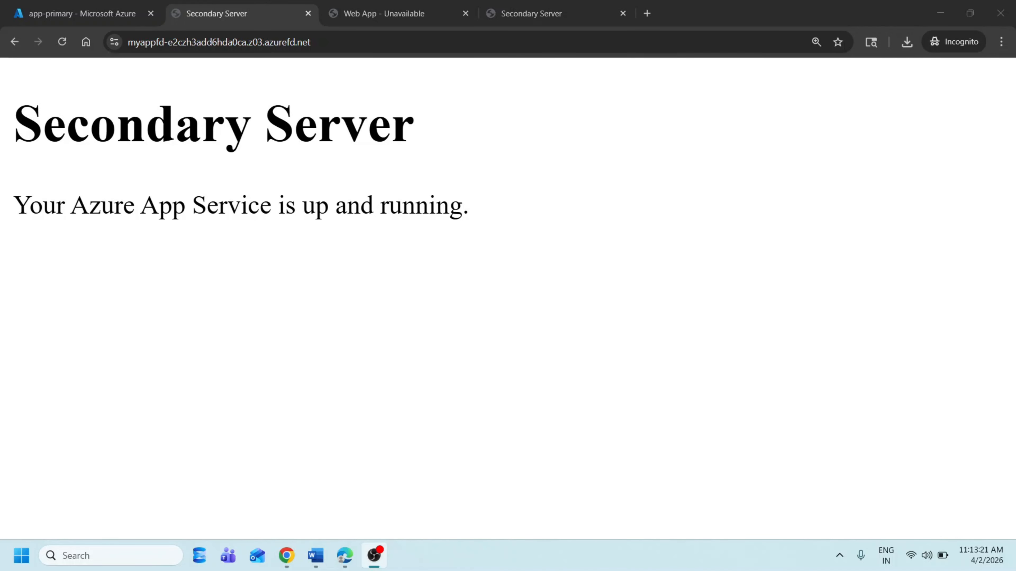
pyautogui.hotkey('alt', 'Tab')
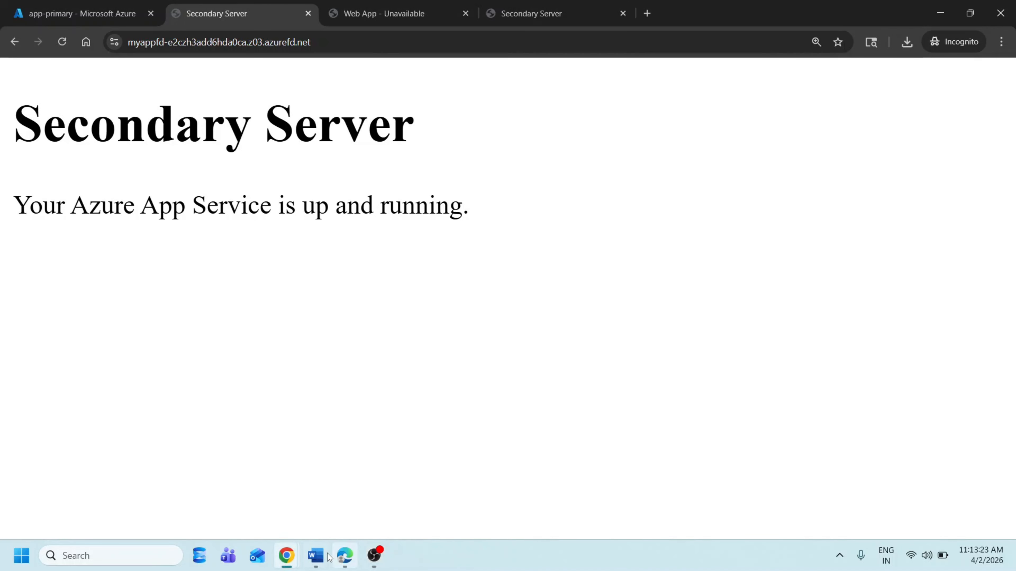
pyautogui.click(316, 555)
pyautogui.scroll(-10, 491, 337)
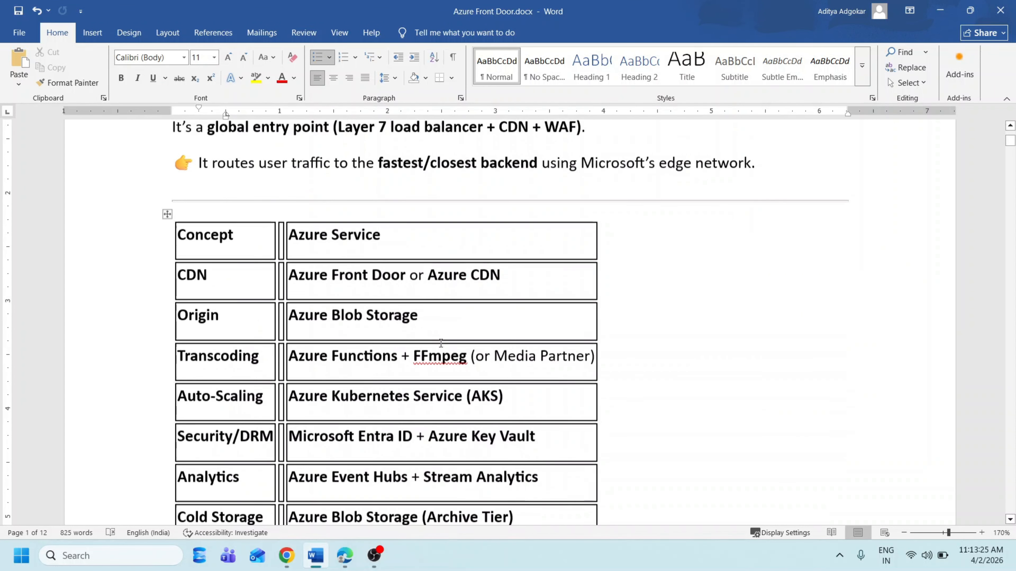
pyautogui.scroll(10, 492, 339)
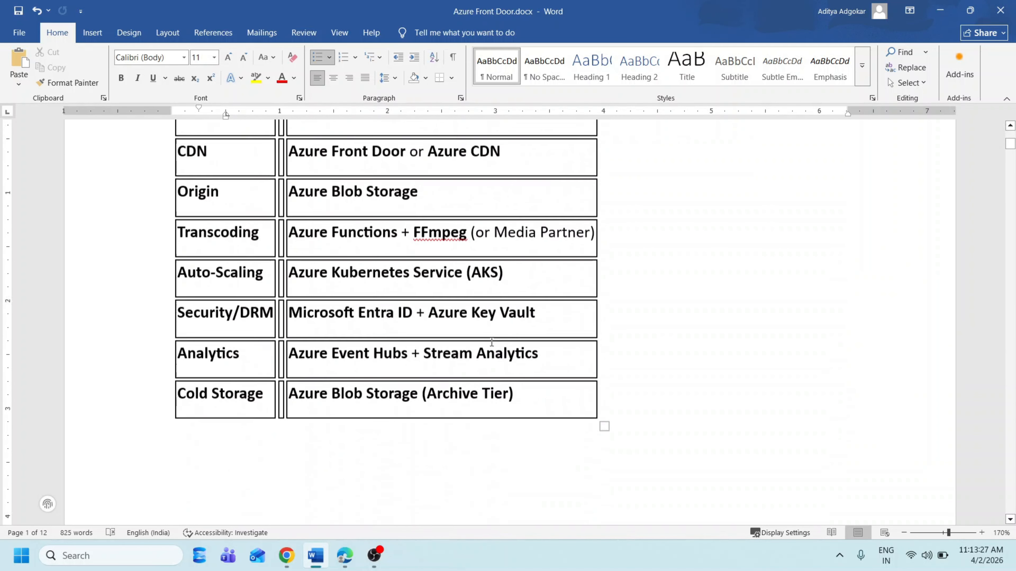
pyautogui.scroll(-4, 481, 404)
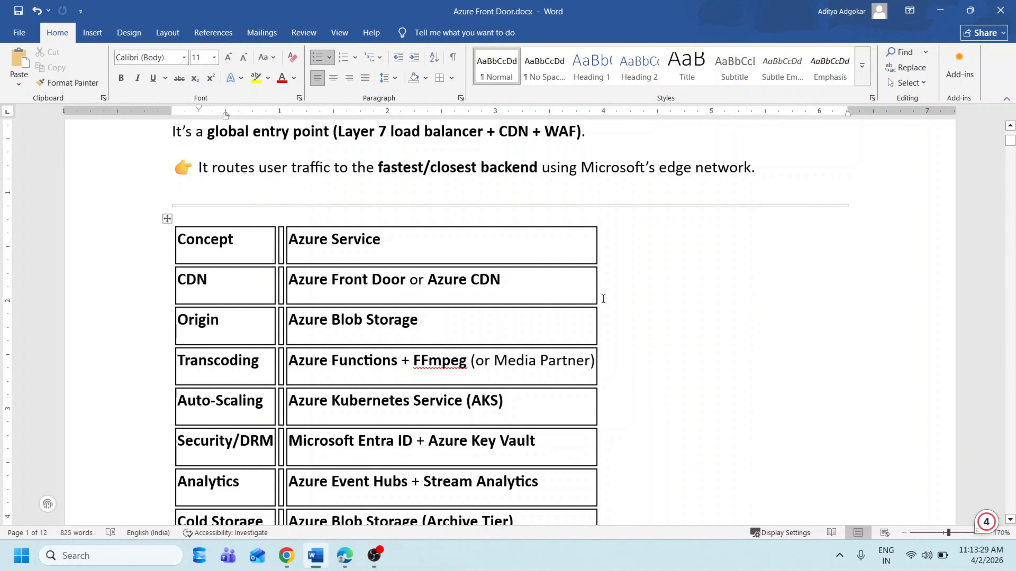
# Return to the browser from the Word notes, reload the primary server website, and check the heading on the secondary server website.
pyautogui.scroll(4, 494, 270)
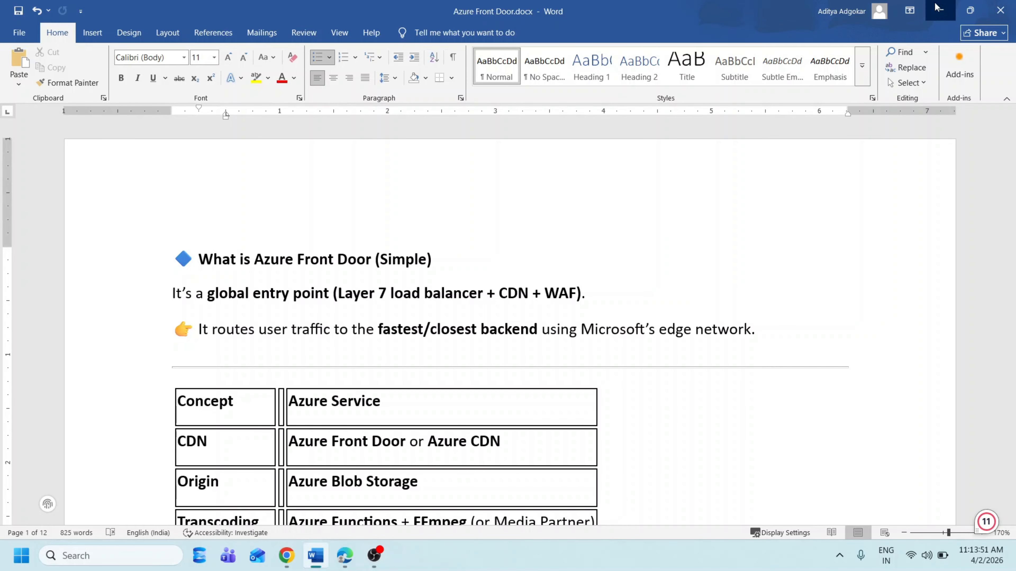
pyautogui.click(940, 11)
pyautogui.click(386, 16)
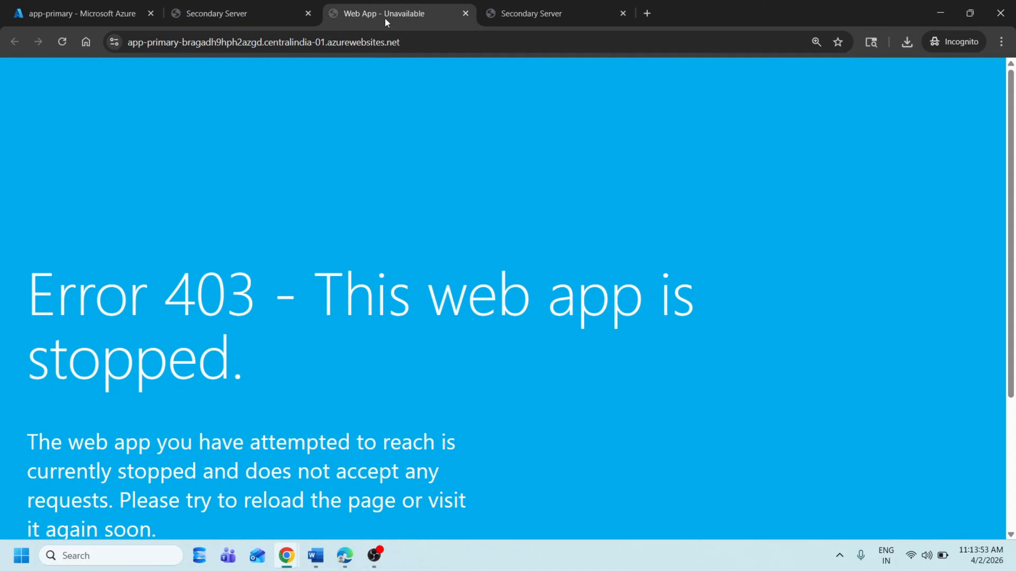
pyautogui.click(62, 41)
pyautogui.click(560, 16)
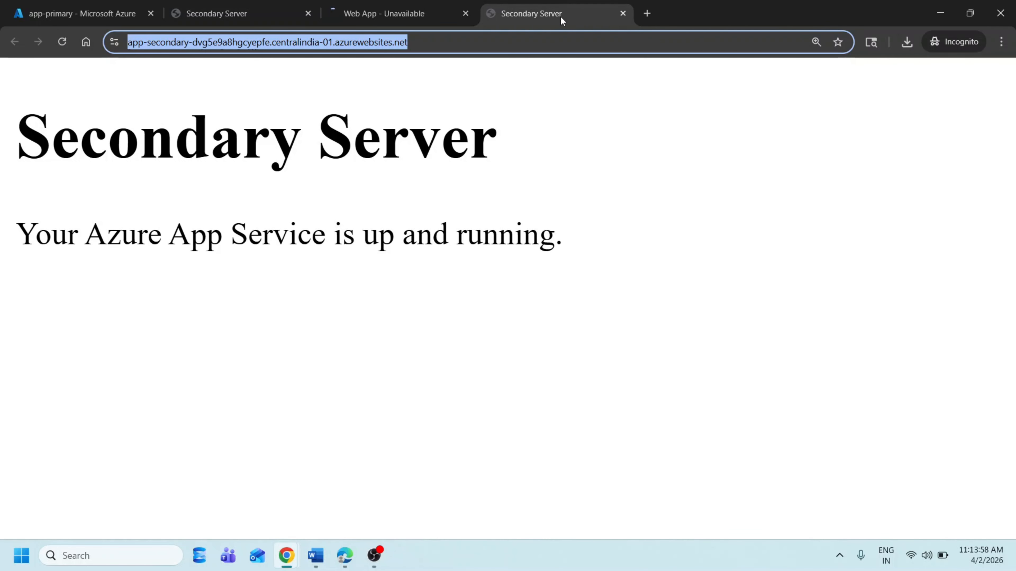
pyautogui.click(503, 220)
pyautogui.moveTo(523, 169); pyautogui.dragTo(40, 133)
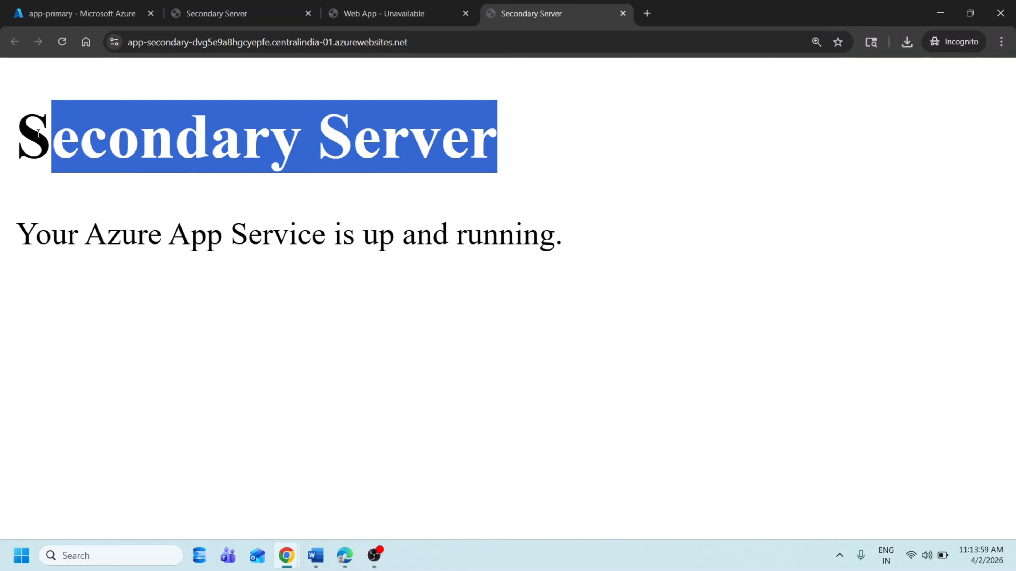
# Start the app-primary web app in the Azure portal and view its overview properties.
pyautogui.click(86, 22)
pyautogui.click(335, 188)
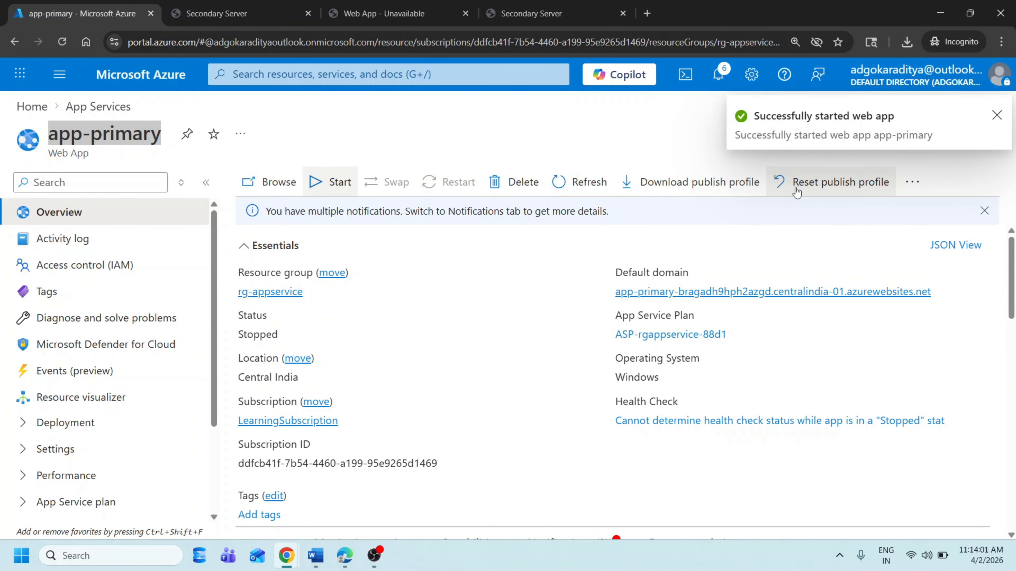
pyautogui.scroll(-6, 331, 296)
# Expand the Settings group of app-primary, look through its entries, and open the WebJobs page.
pyautogui.scroll(-3, 102, 402)
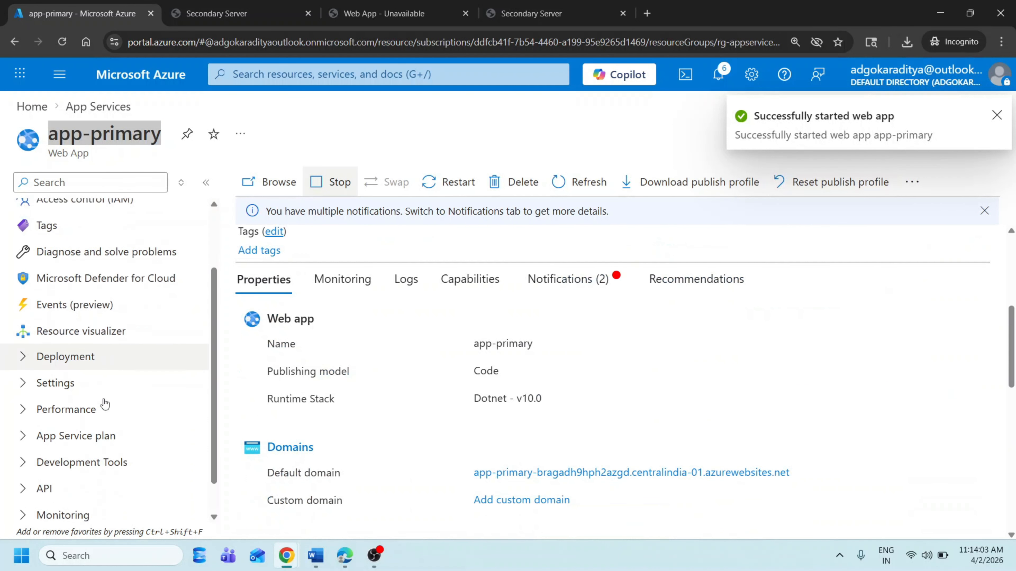
pyautogui.click(24, 320)
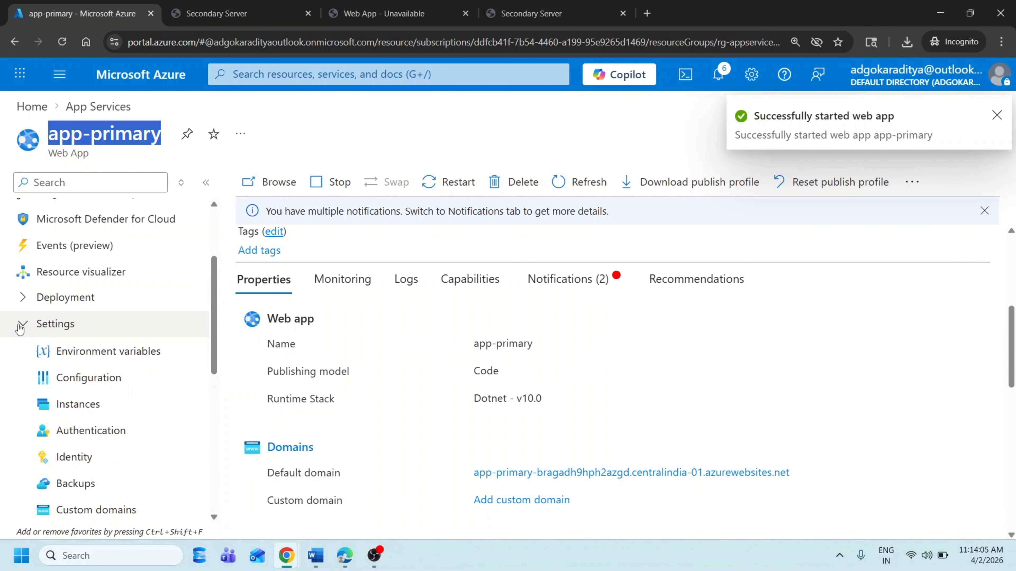
pyautogui.scroll(-5, 91, 442)
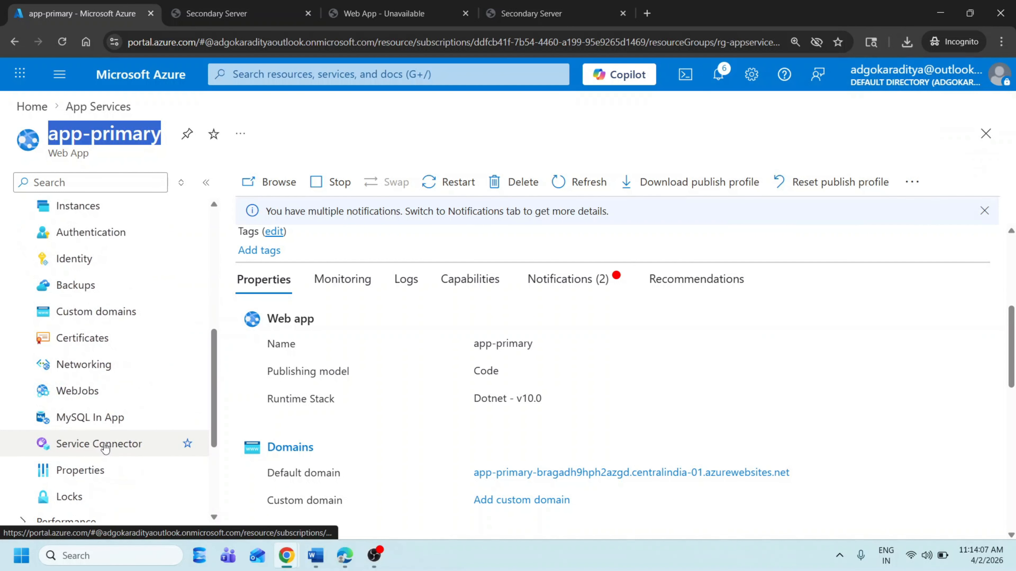
pyautogui.scroll(5, 102, 446)
pyautogui.scroll(-5, 35, 372)
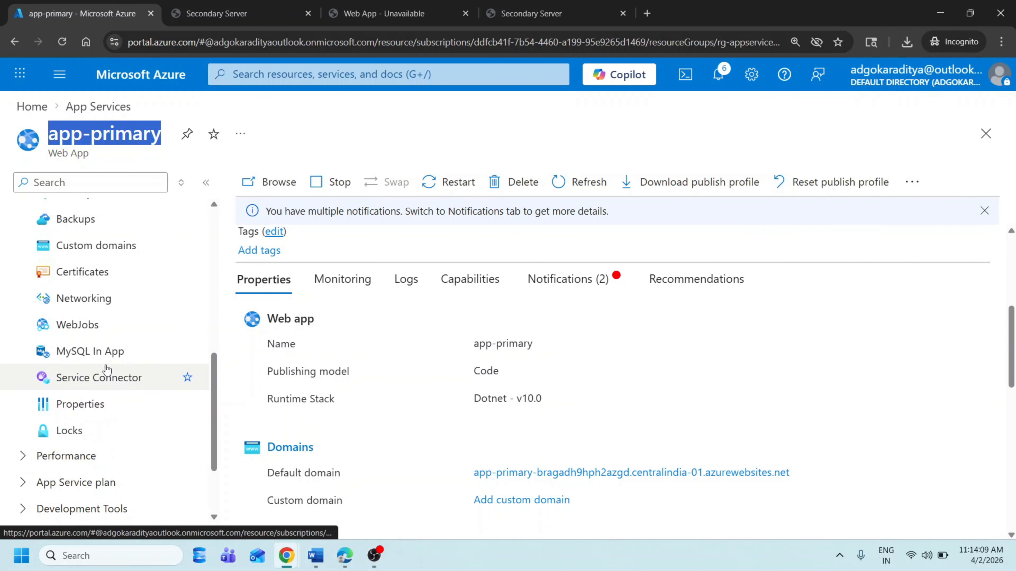
pyautogui.scroll(10, 27, 270)
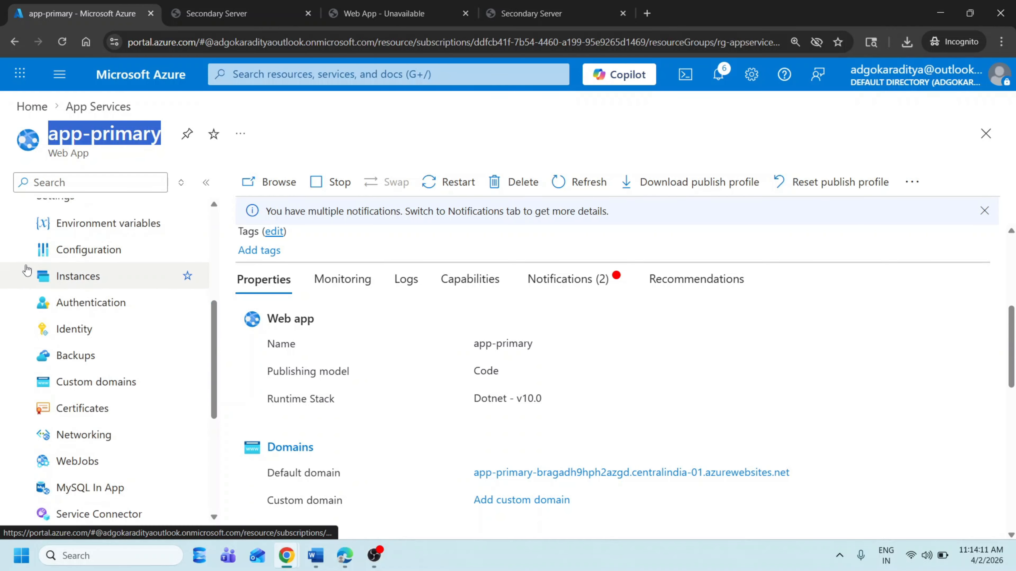
pyautogui.click(25, 390)
pyautogui.click(25, 367)
pyautogui.click(25, 367)
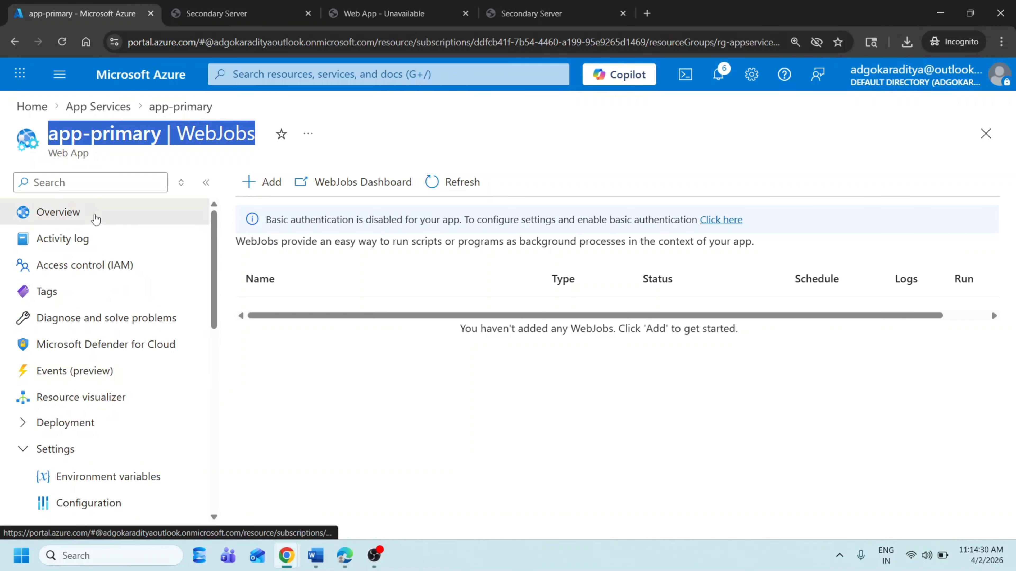
# Go back to the app-primary overview and review its domain, hosting, networking and status details.
pyautogui.click(95, 219)
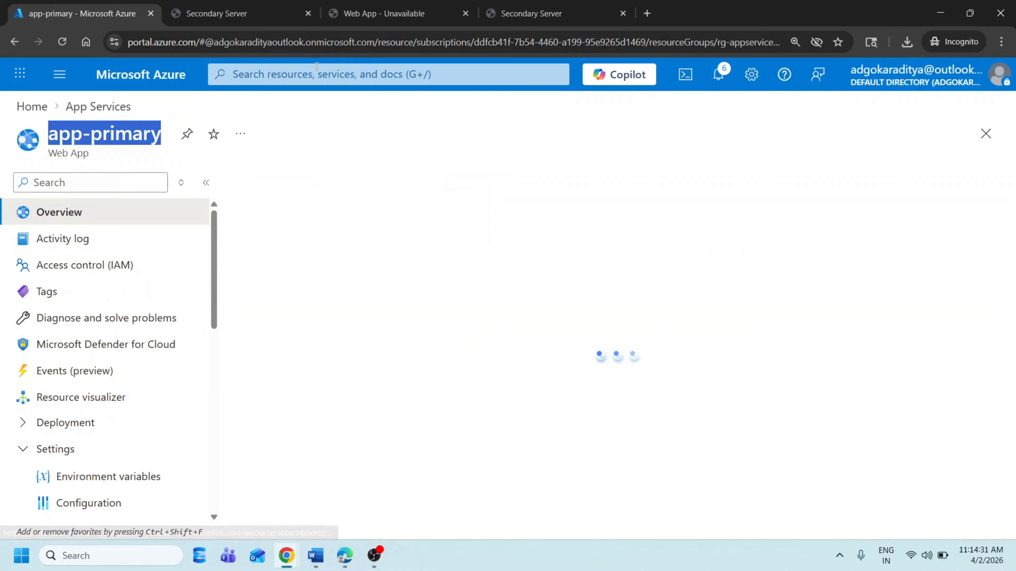
pyautogui.scroll(-5, 840, 358)
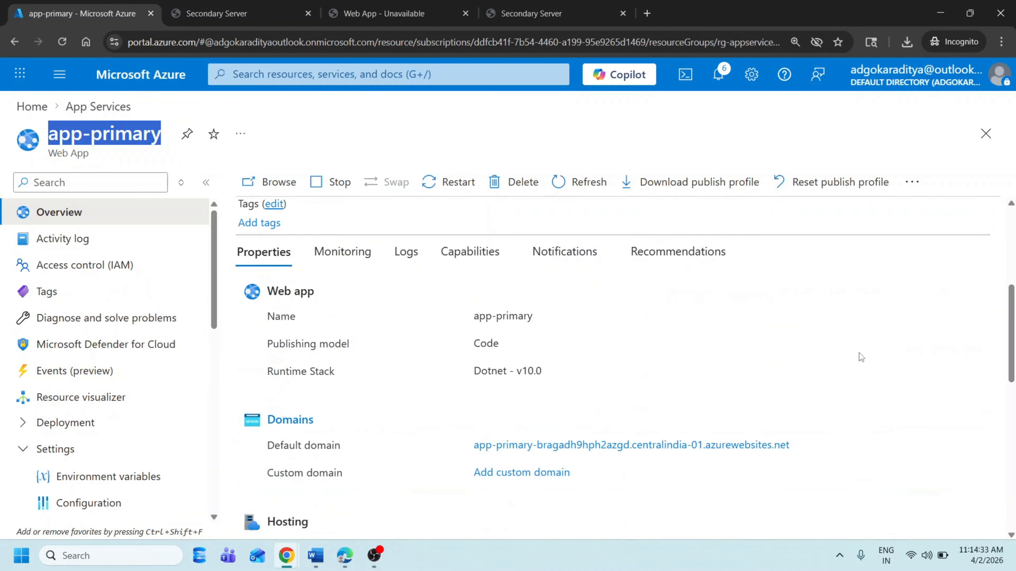
pyautogui.scroll(-7, 816, 383)
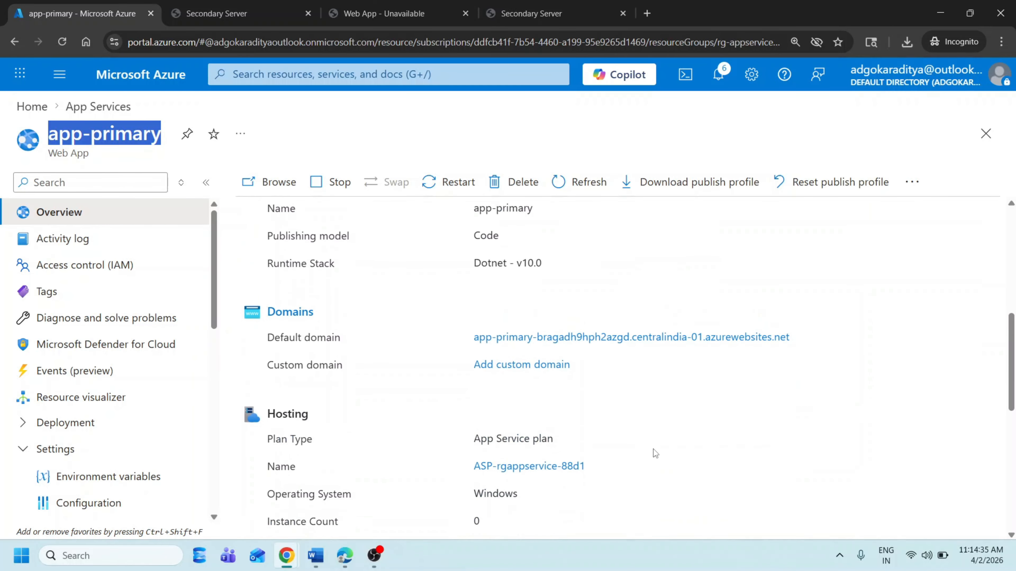
pyautogui.scroll(-5, 655, 451)
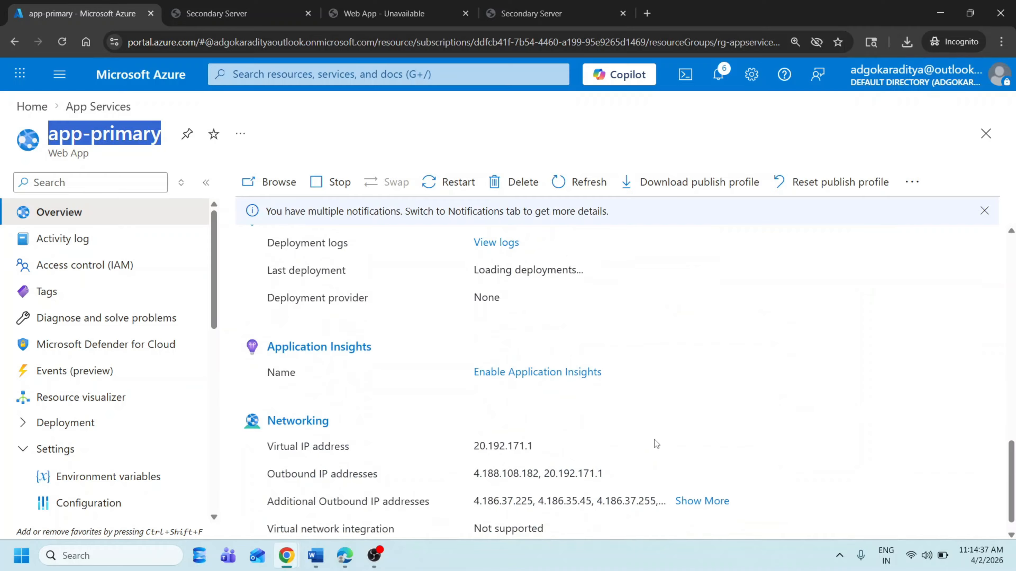
pyautogui.scroll(15, 613, 429)
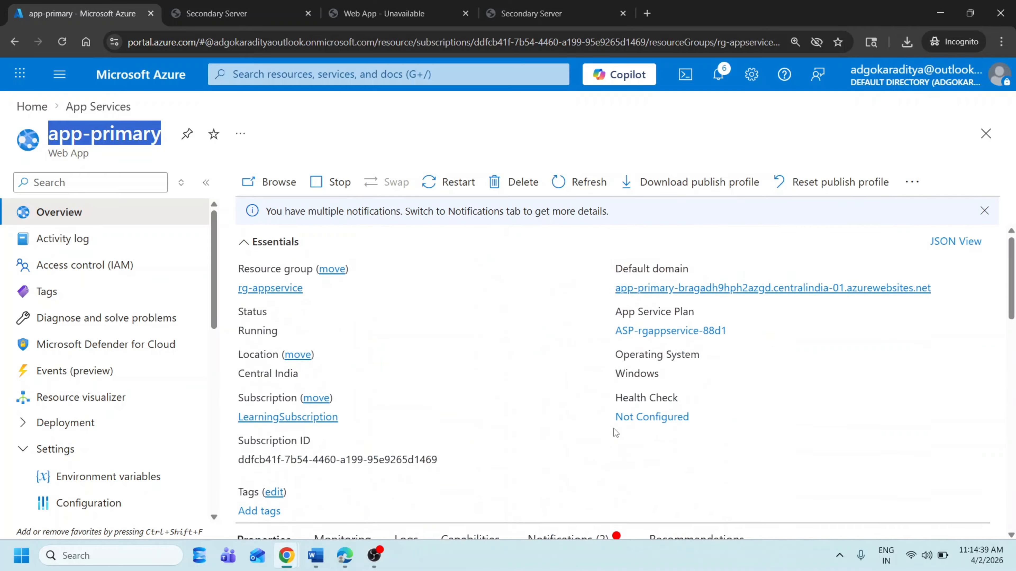
# Switch to the Azure Front Door.docx notes in Word and read the concept table down to the Cold Storage row.
pyautogui.click(316, 555)
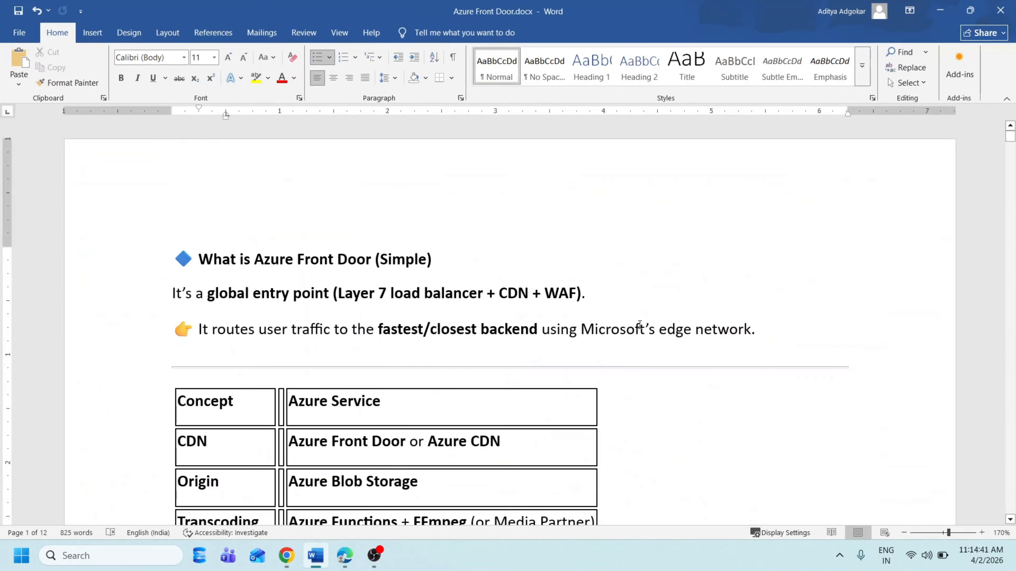
pyautogui.scroll(-3, 639, 331)
pyautogui.scroll(-1, 639, 330)
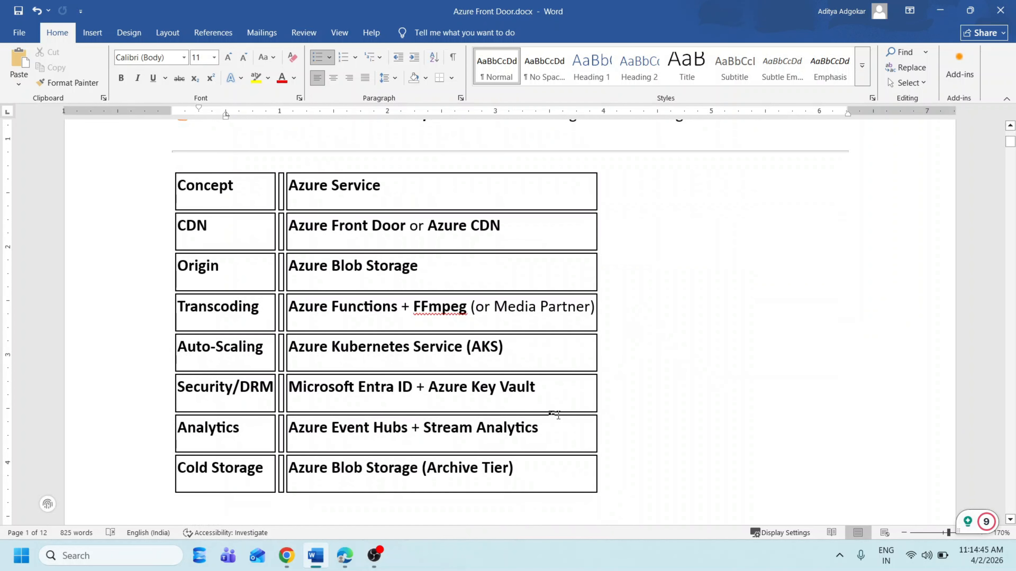
pyautogui.scroll(-2, 411, 351)
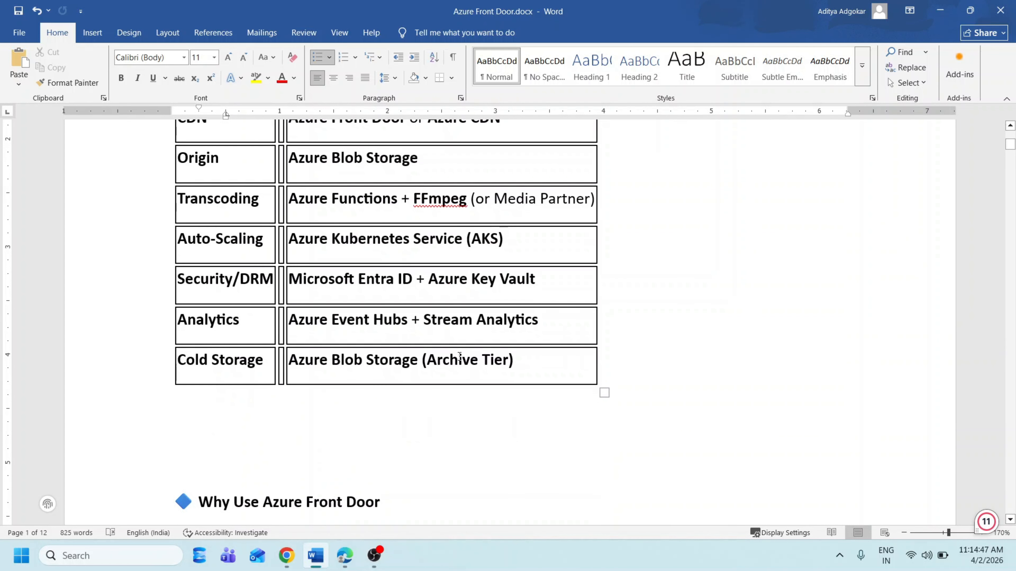